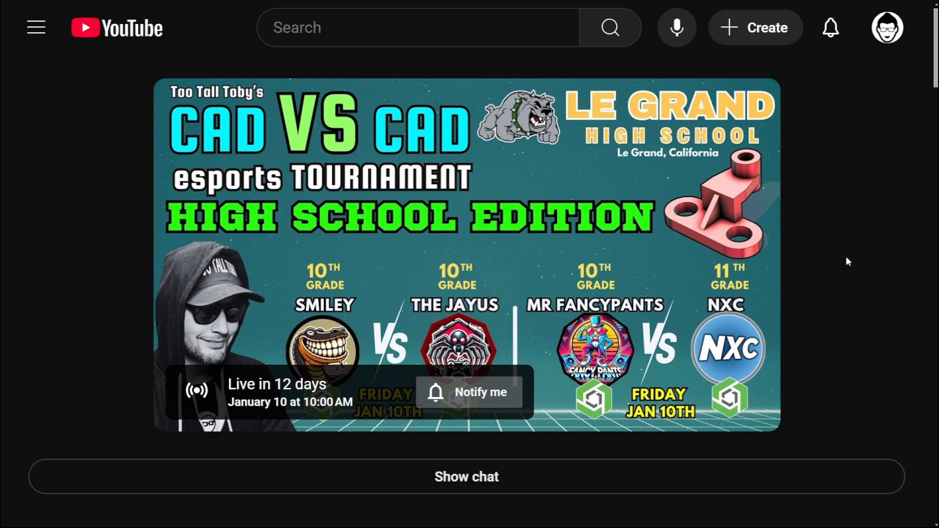
- Switch to the FILLET PRACTICE document in Onshape and review the dimensions in Part 1 Drawing 3
key("ctrl+Tab")
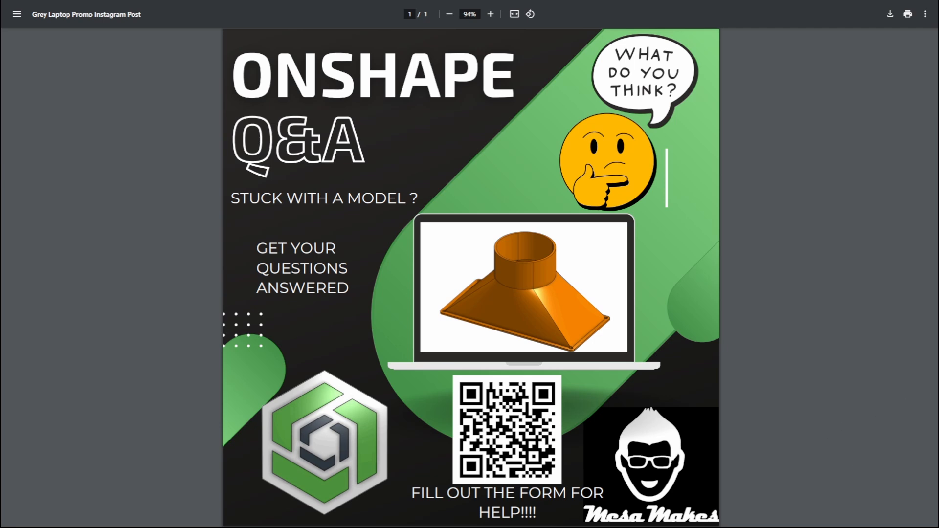
key("ctrl+Tab")
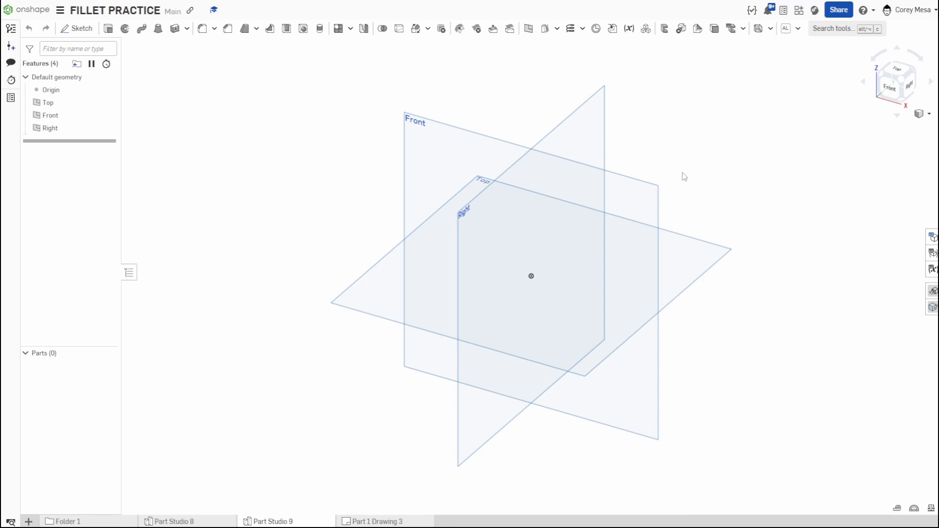
left_click(379, 521)
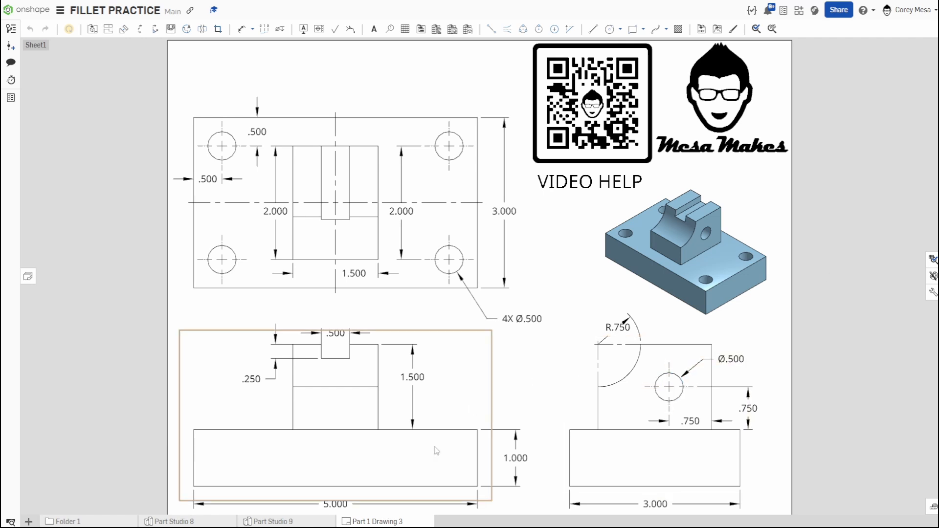
- Return to Part Studio 9, start a sketch on the Top plane, and hide the default planes
left_click(306, 521)
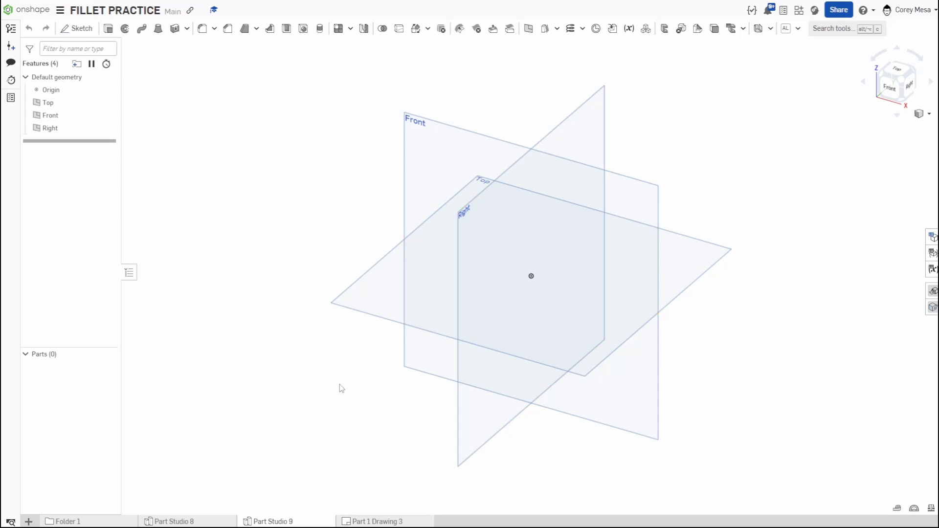
left_click(696, 261)
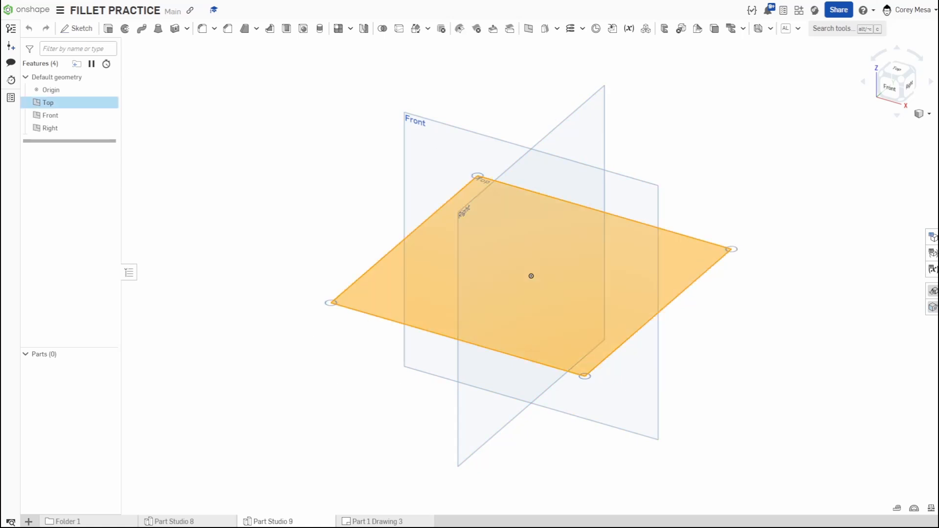
key("shift+s")
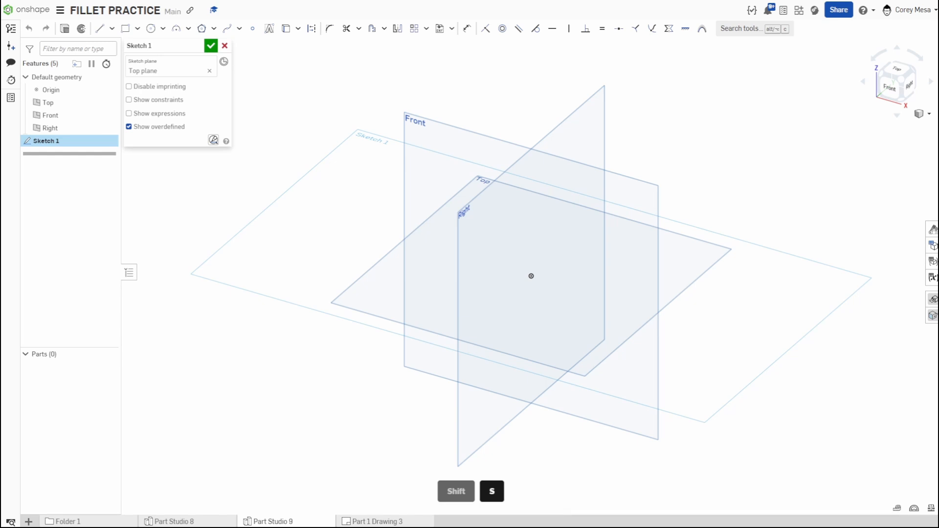
key("n")
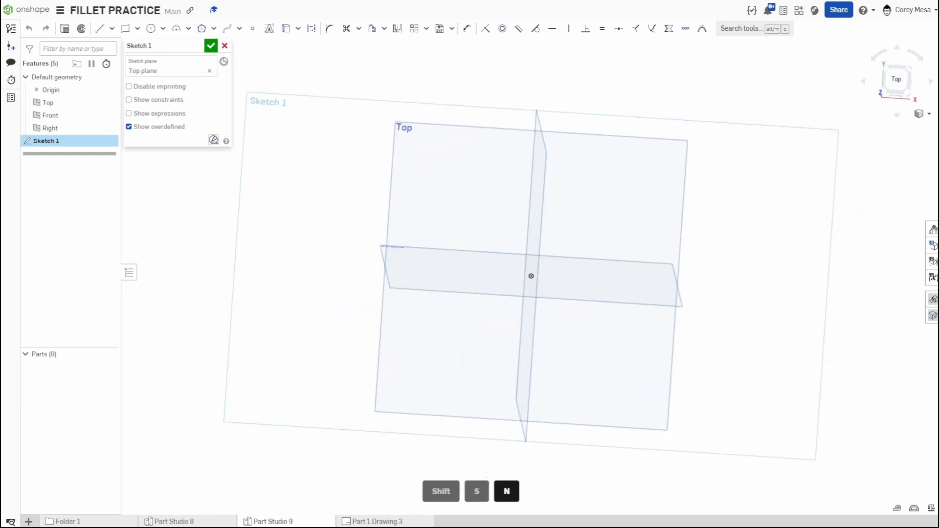
key("p")
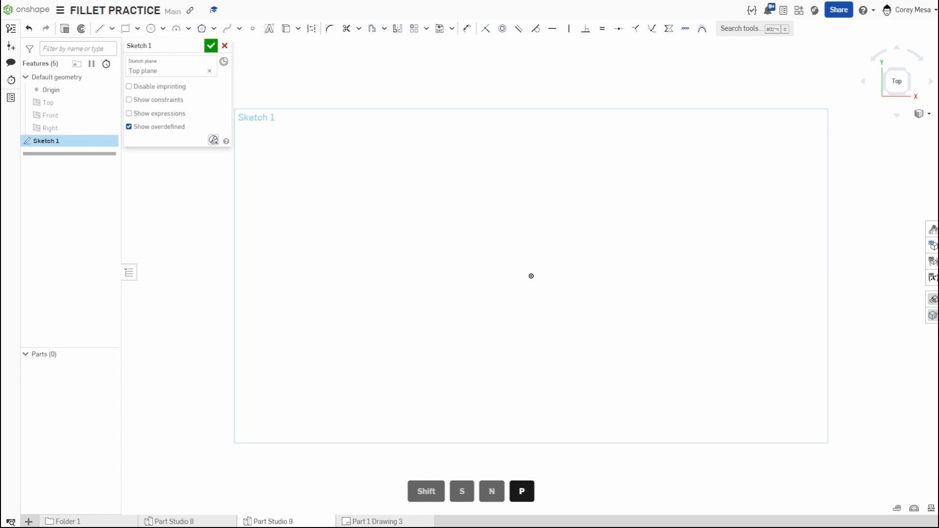
- Sketch a center-point rectangle on the origin, 5 in wide and 3 in high
key("r")
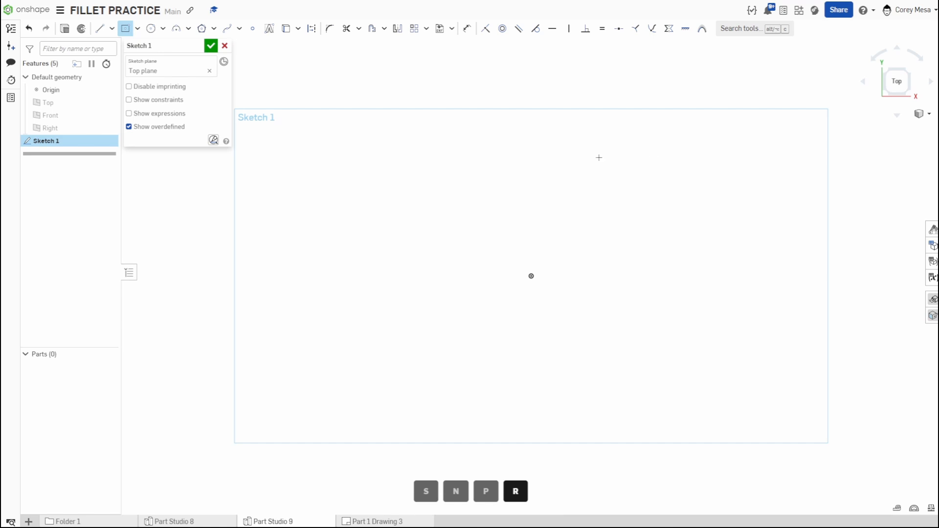
left_click(531, 276)
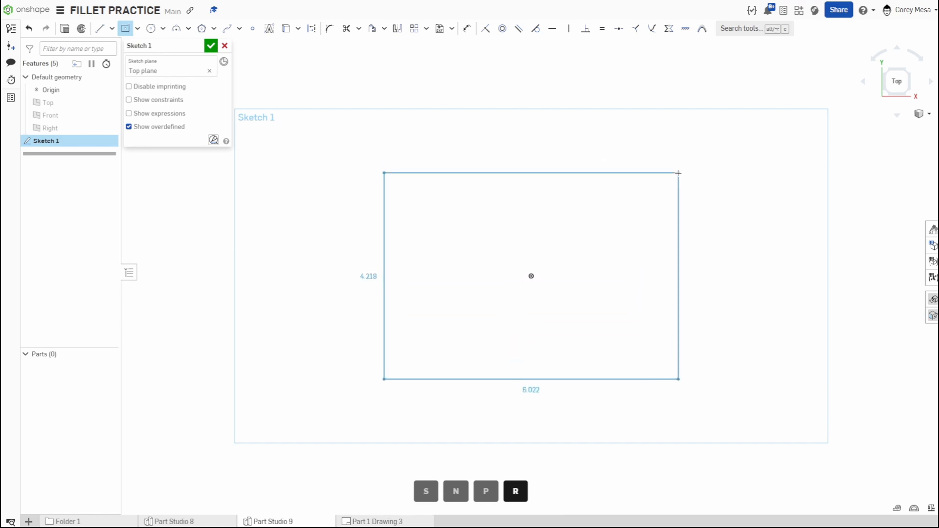
left_click(678, 173)
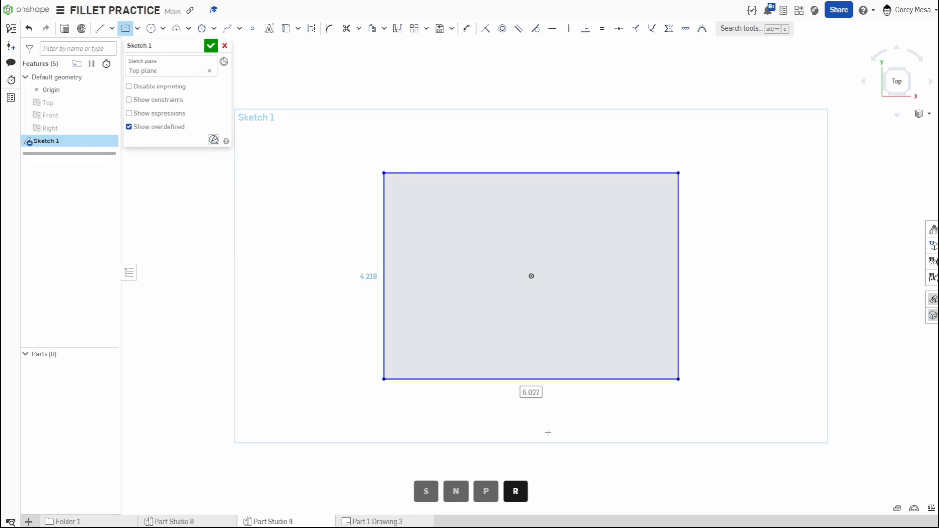
type("5")
key("Tab")
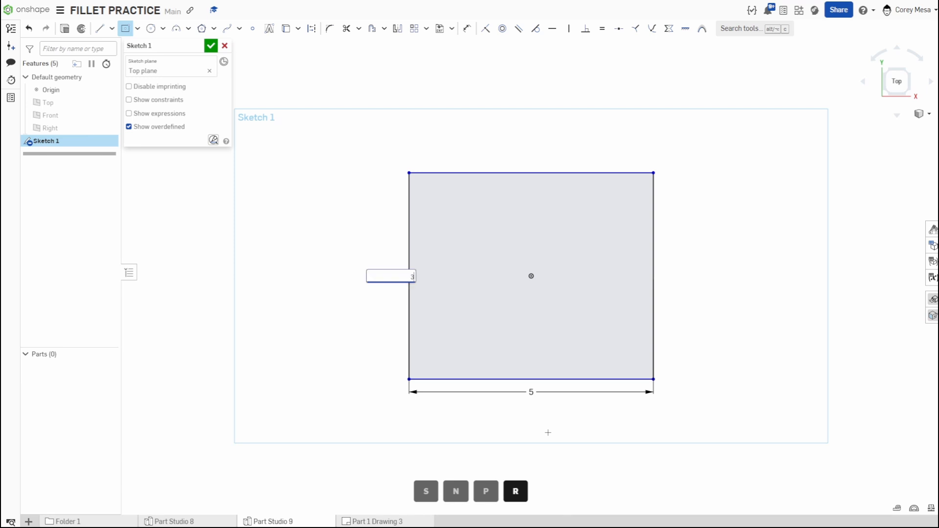
type("3")
key("Return")
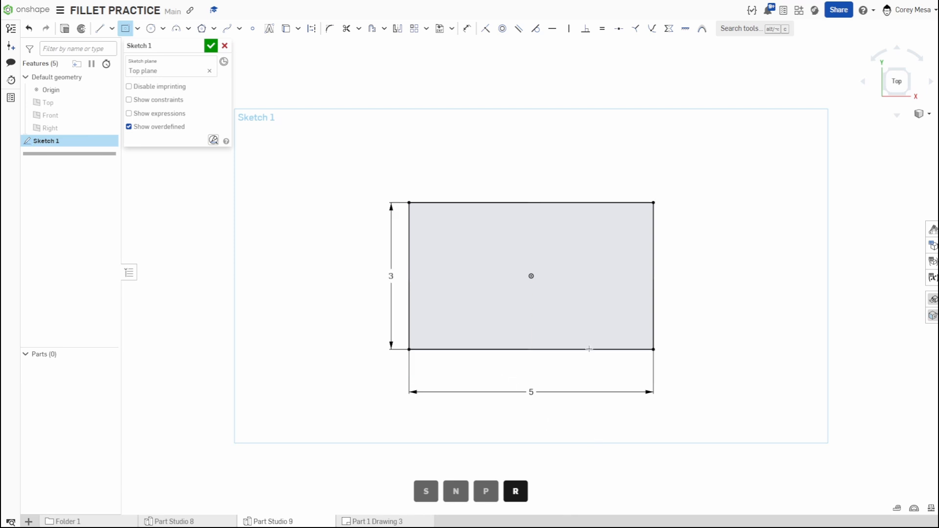
- Sketch a 0.5 in diameter circle inside the rectangle near its upper-left corner
scroll(557, 295, "up", 2)
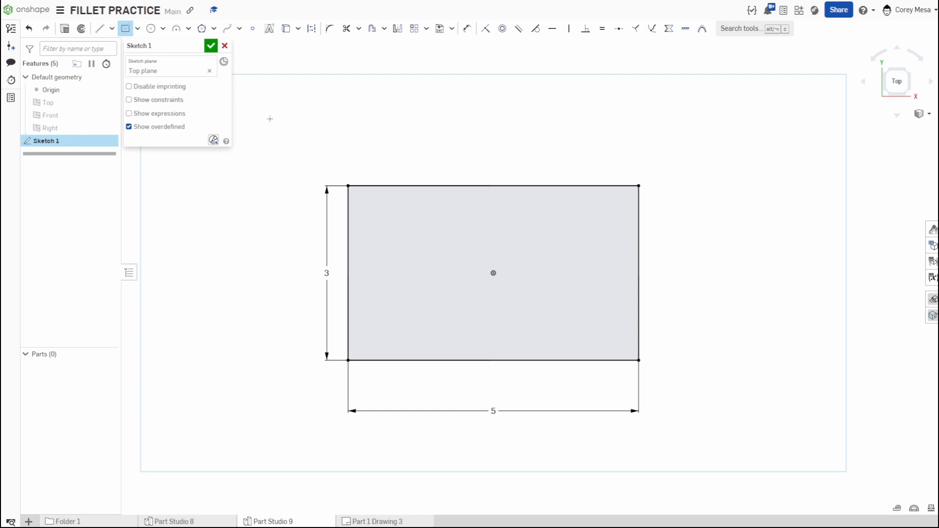
left_click(151, 28)
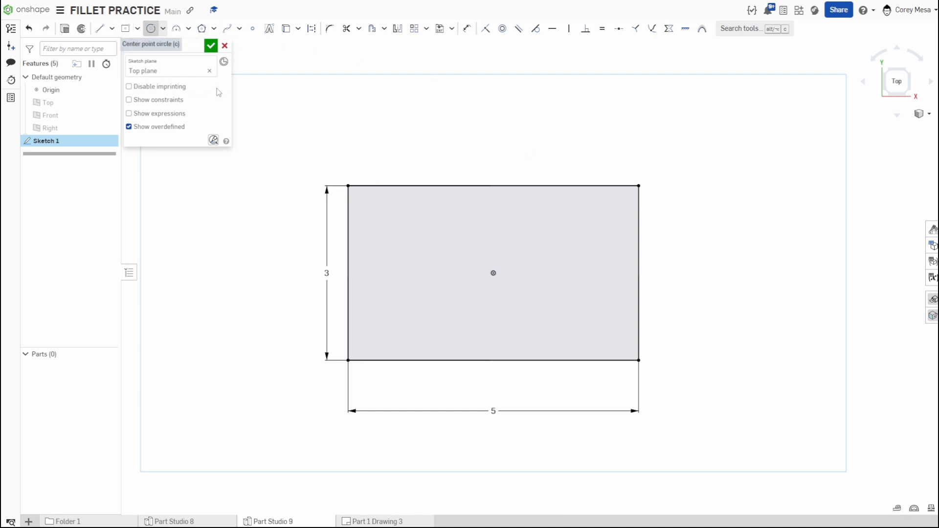
left_click(377, 219)
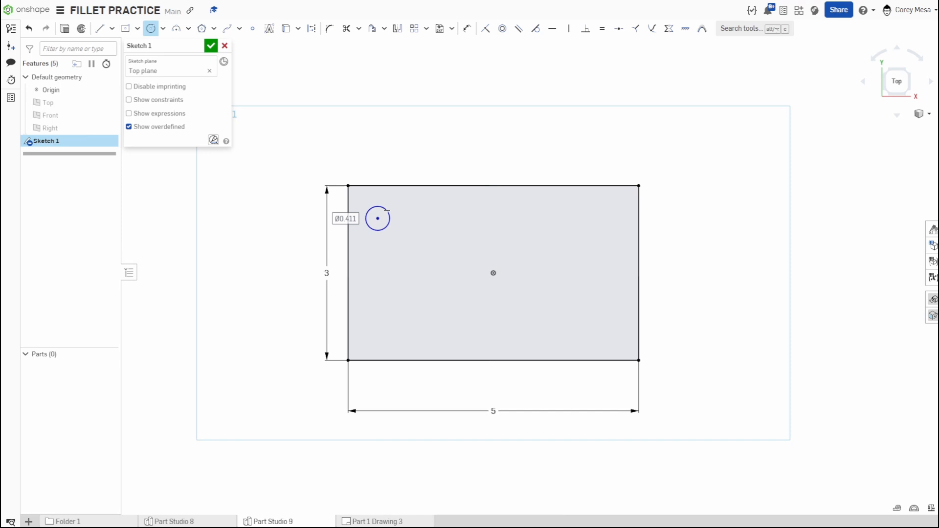
type("5")
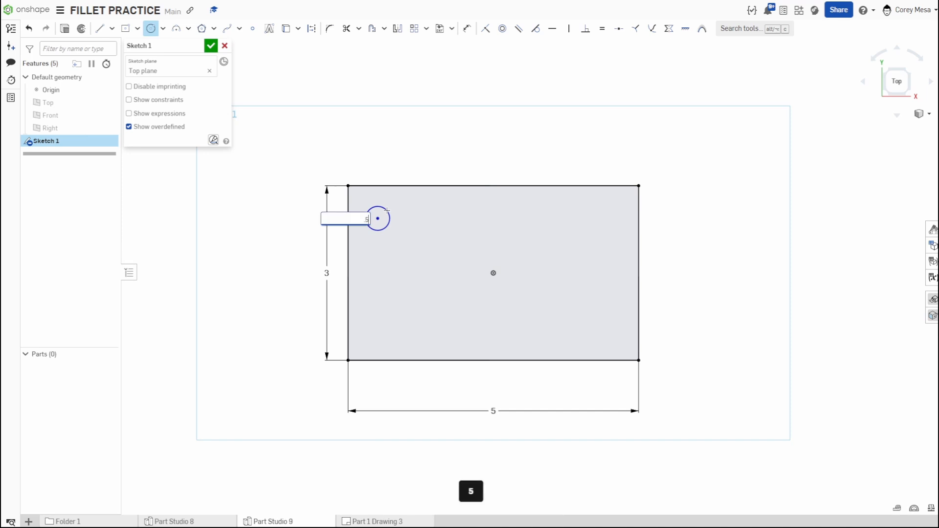
key("Return")
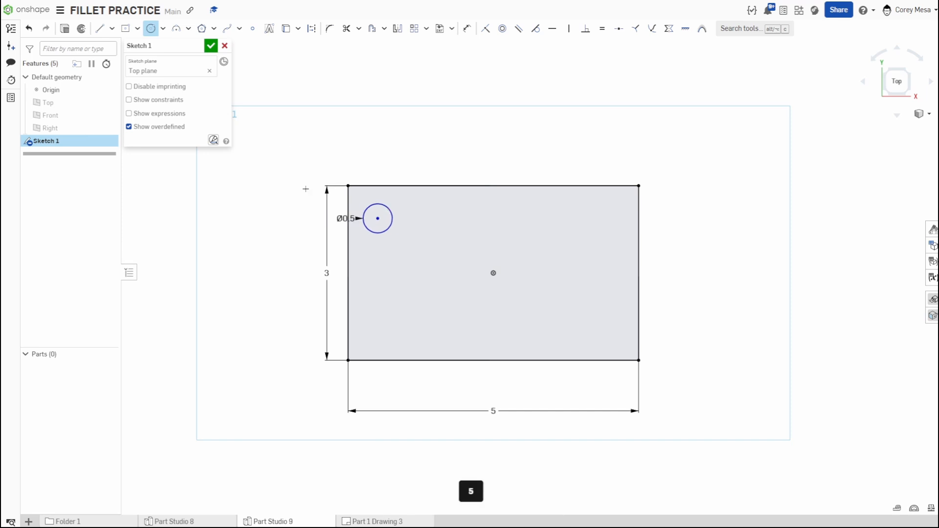
- Dimension the circle's center 0.5 in from the rectangle's upper edge
key("d")
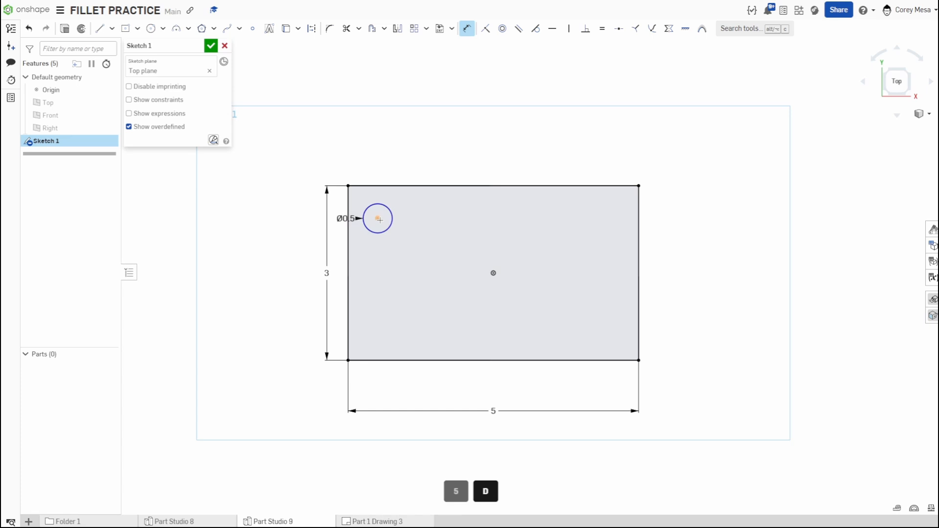
left_click(384, 187)
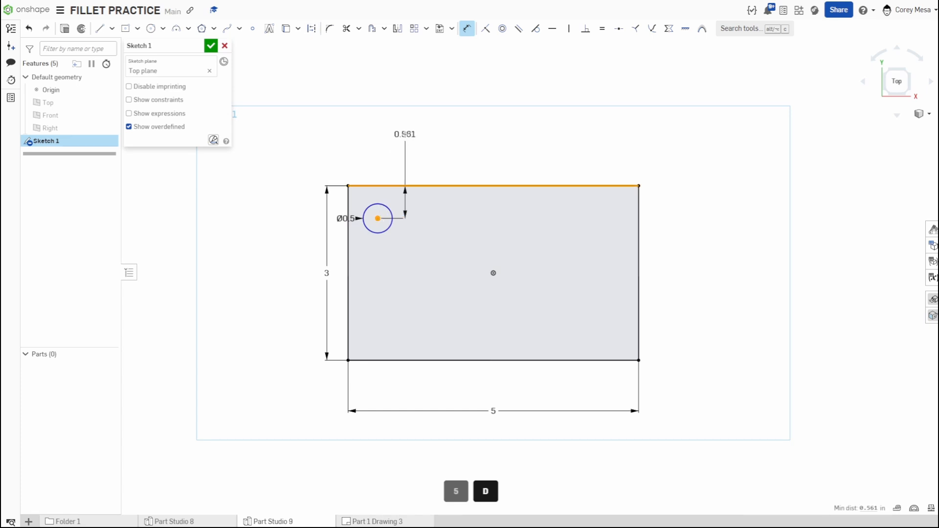
left_click(404, 136)
type(".")
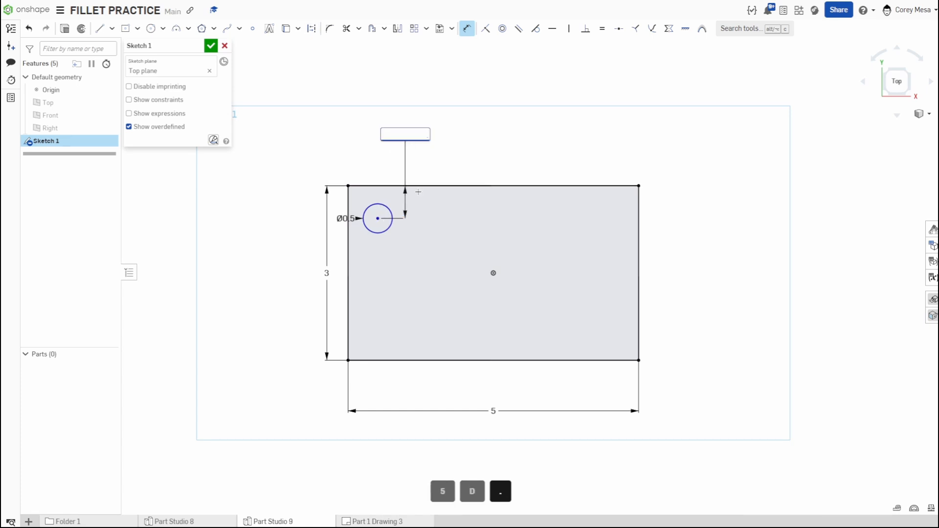
type("5")
key("Return")
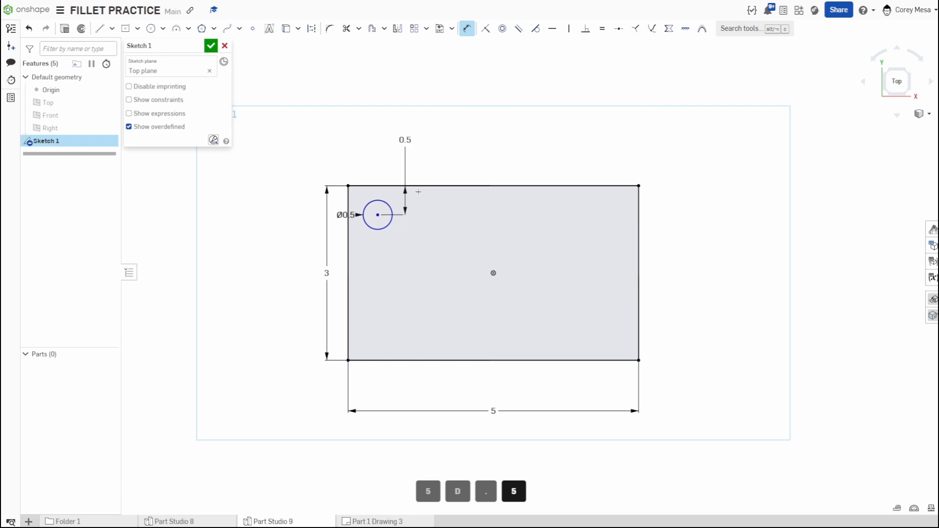
- Dimension the circle's center 0.5 in from the rectangle's left edge
left_click(377, 215)
left_click(348, 206)
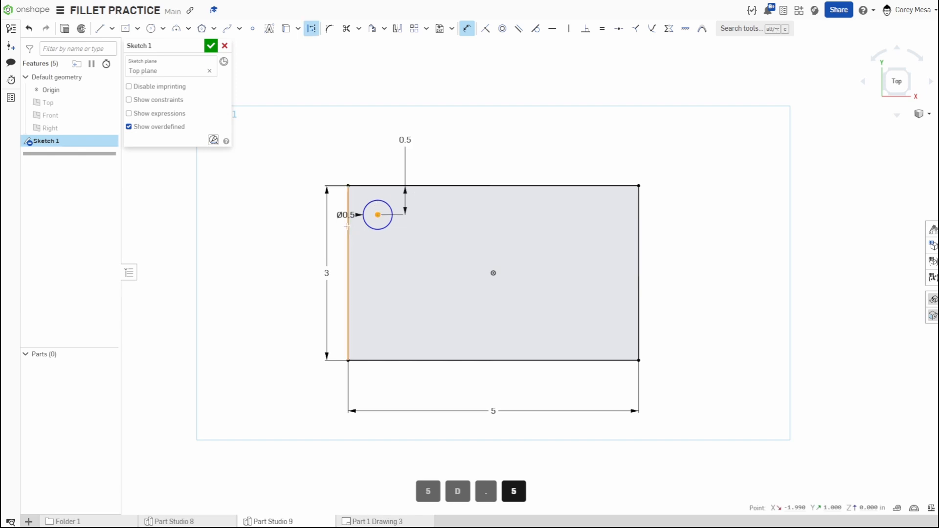
left_click(333, 159)
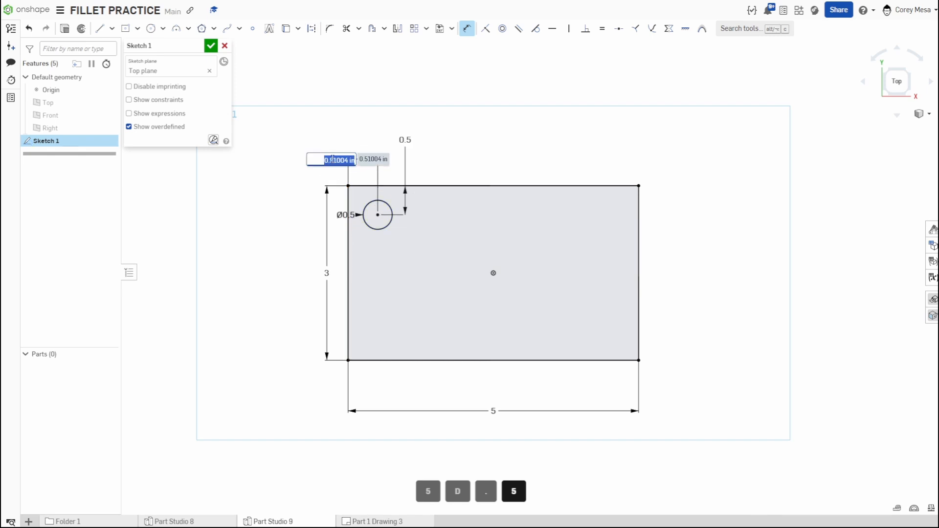
type(".5")
key("Return")
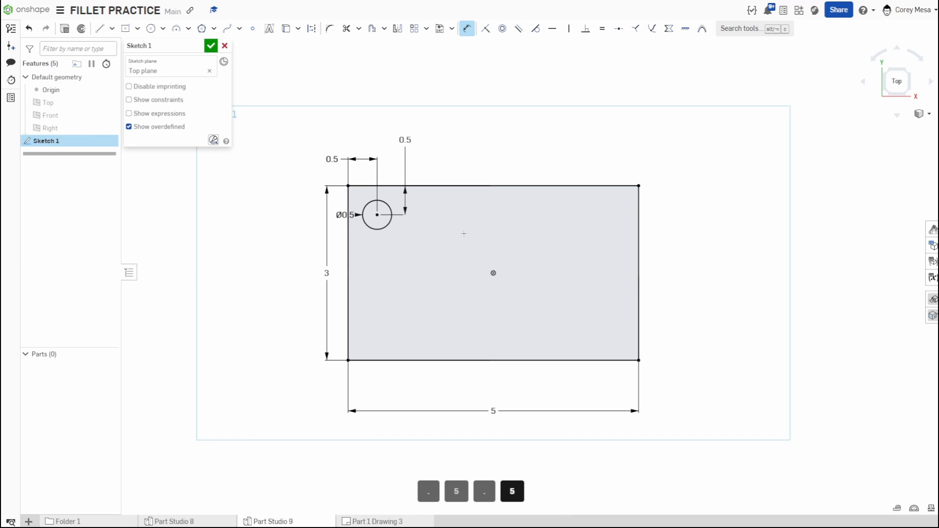
scroll(413, 206, "up", 1)
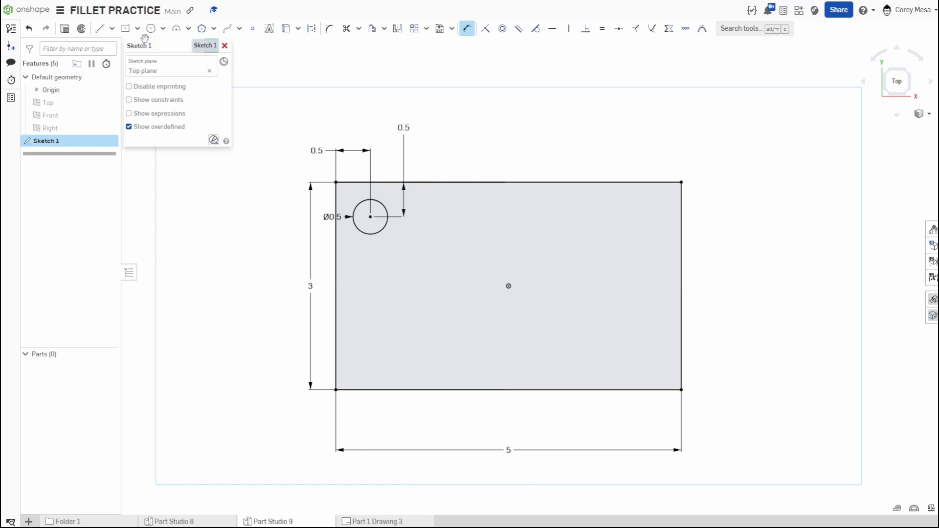
scroll(328, 54, "down", 1)
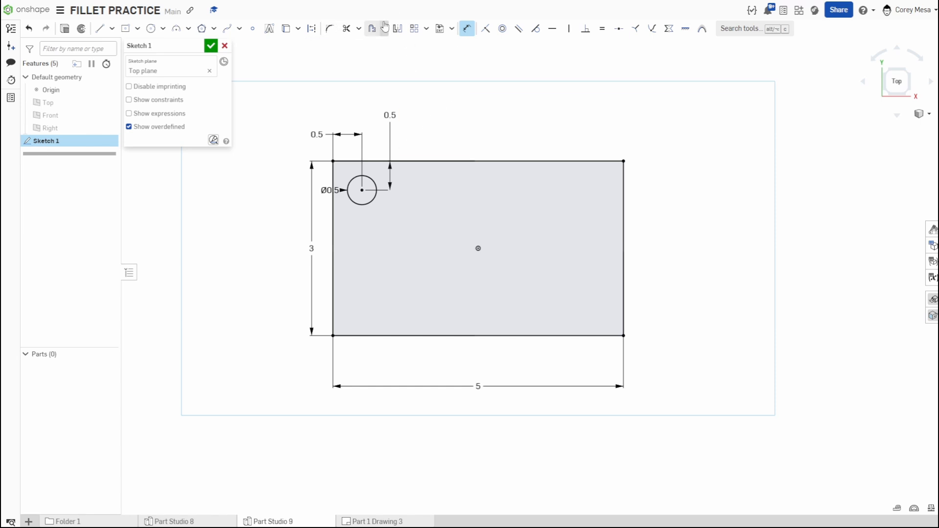
key("l")
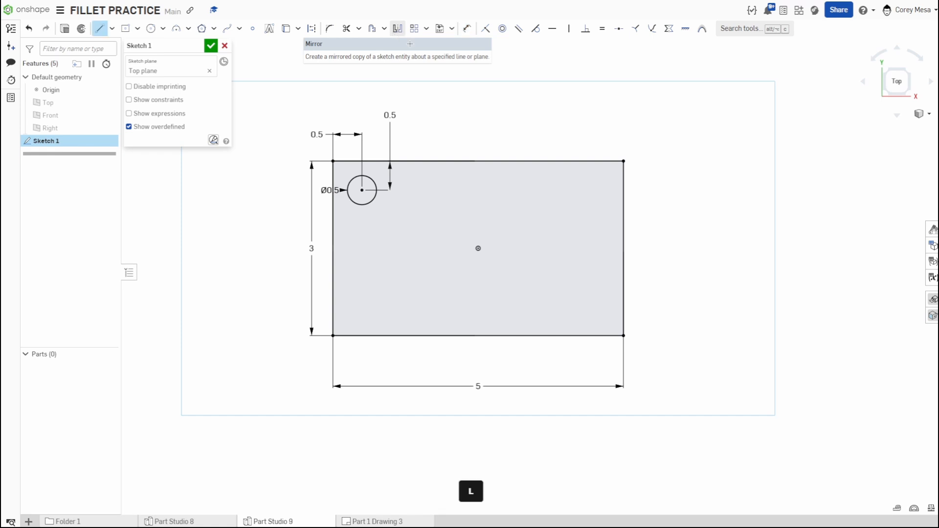
left_click(478, 160)
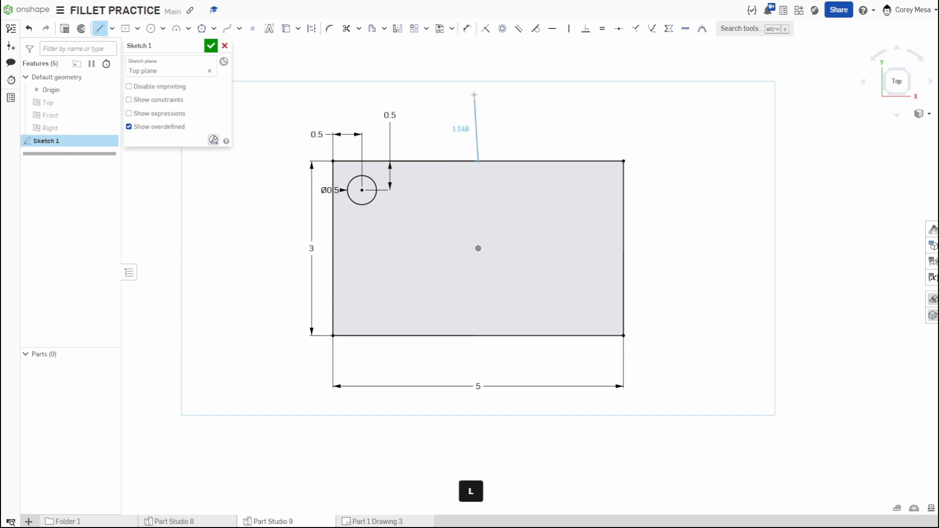
key("Escape")
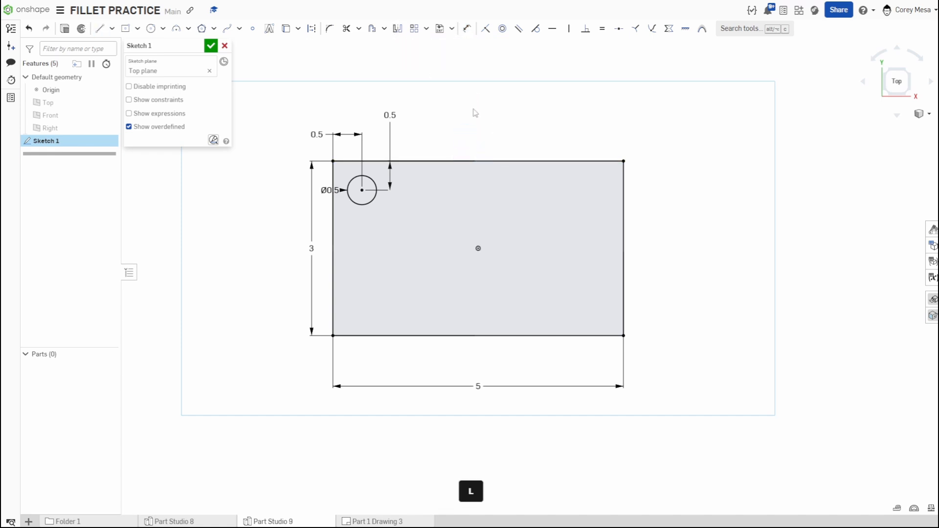
- Show the default planes and mirror the circle about the Right plane within the sketch
key("p")
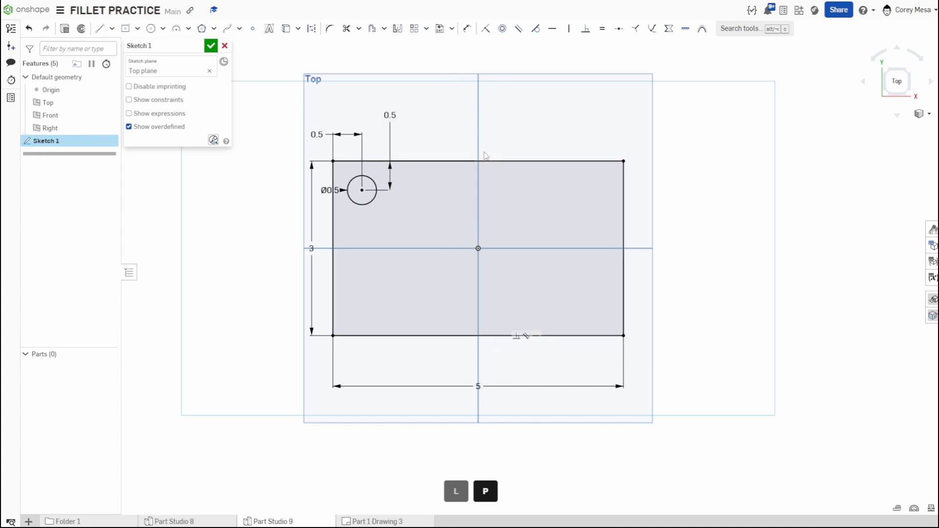
left_click(397, 29)
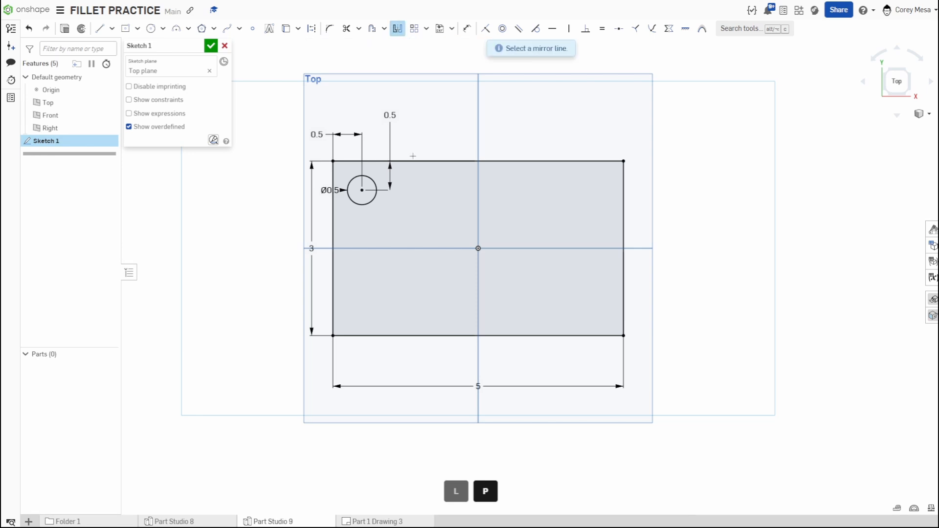
left_click(478, 129)
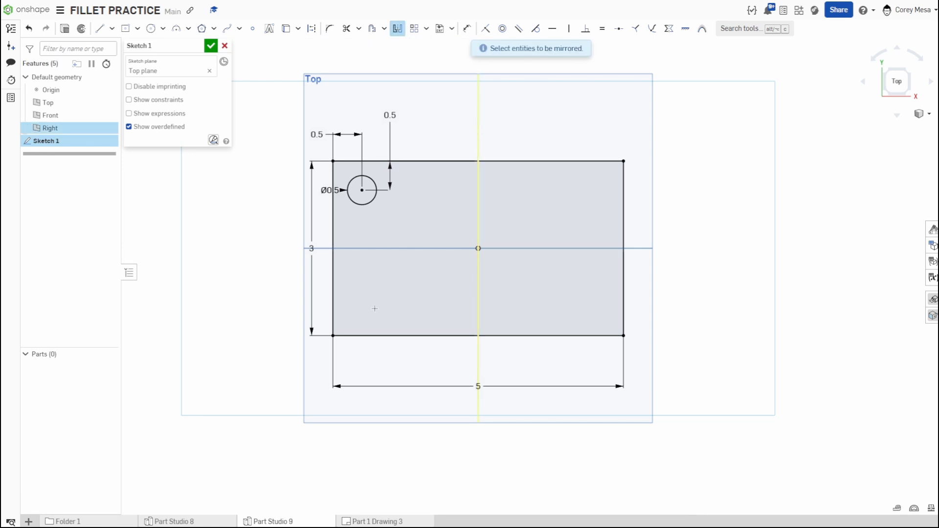
left_click(368, 202)
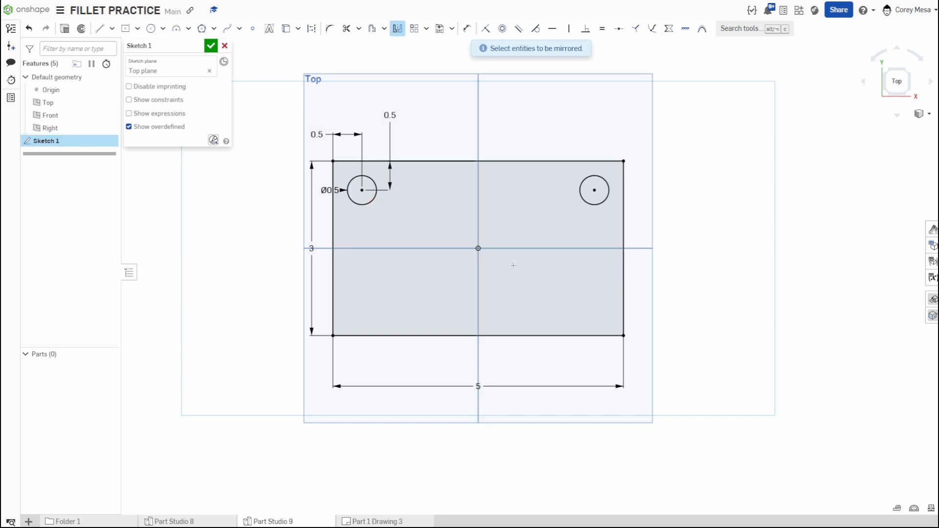
- Mirror the two upper circles about the Front plane within the sketch and hide the default planes
left_click(397, 28)
left_click(397, 29)
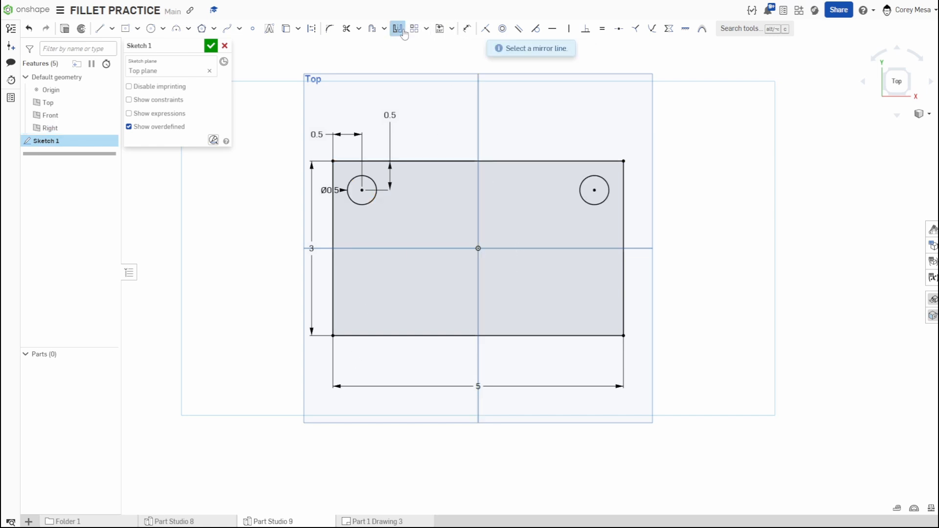
left_click(506, 248)
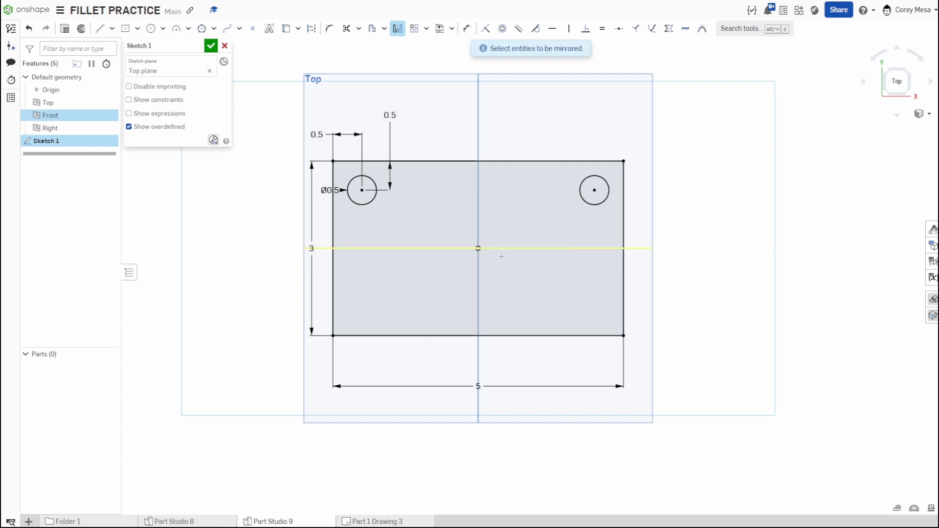
mouse_move(700, 262)
right_mouse_down()
mouse_move(696, 240)
mouse_move(699, 264)
right_mouse_up()
left_click(896, 82)
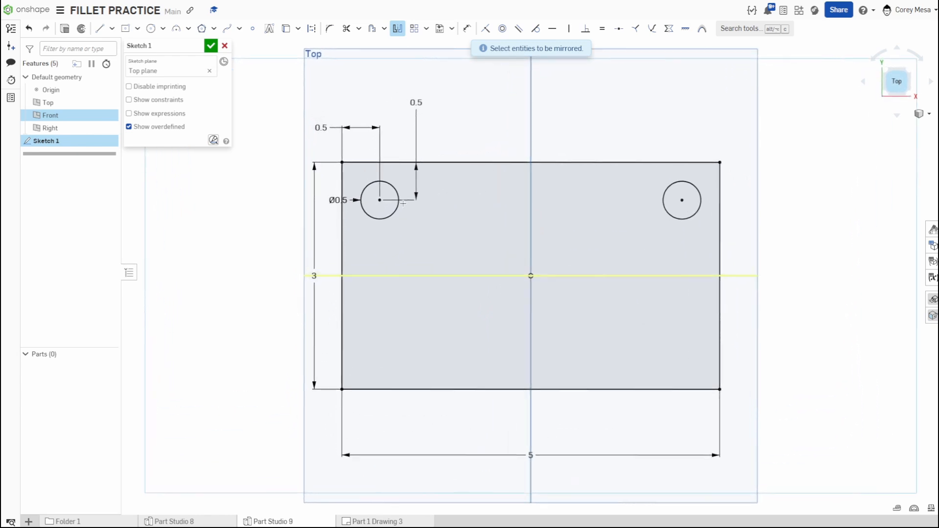
left_click(679, 219)
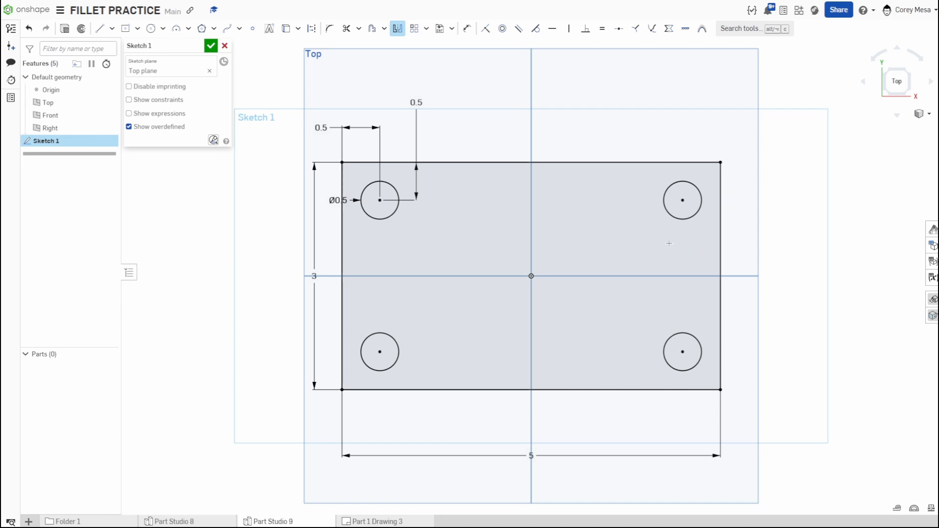
key("Escape")
key("p")
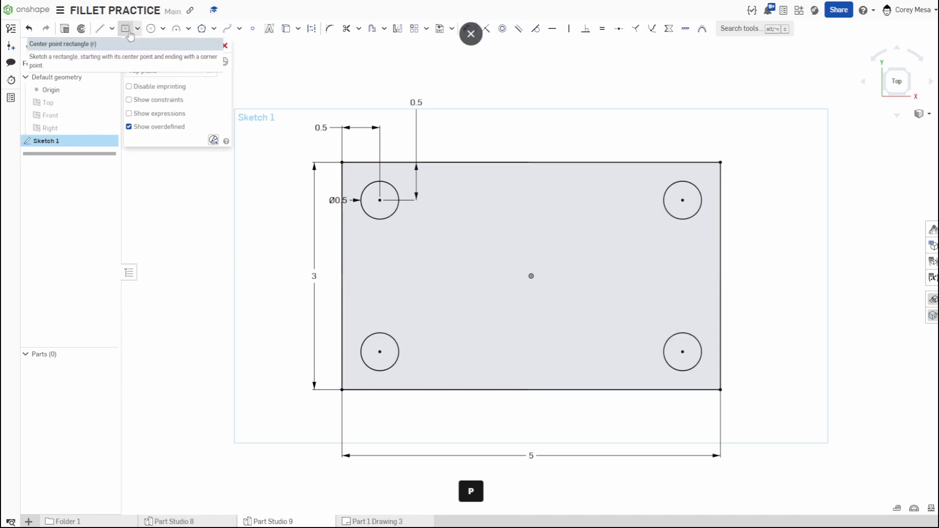
- Sketch a center point rectangle at the origin, 1.5 in wide and 2 in high
key("r")
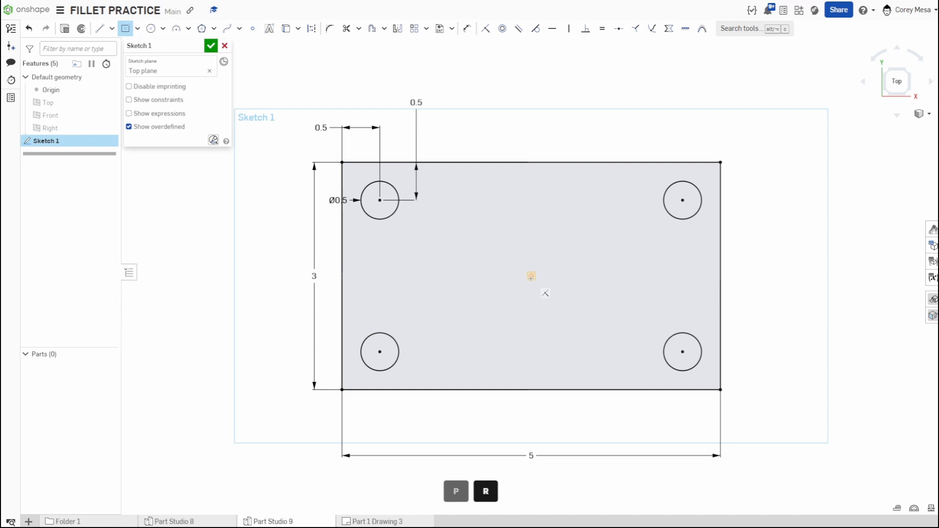
left_click(530, 276)
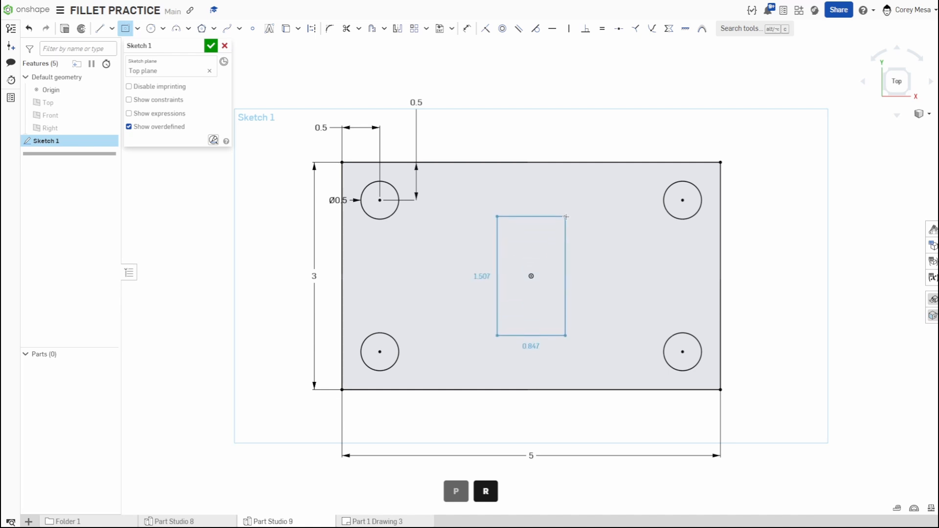
left_click(566, 216)
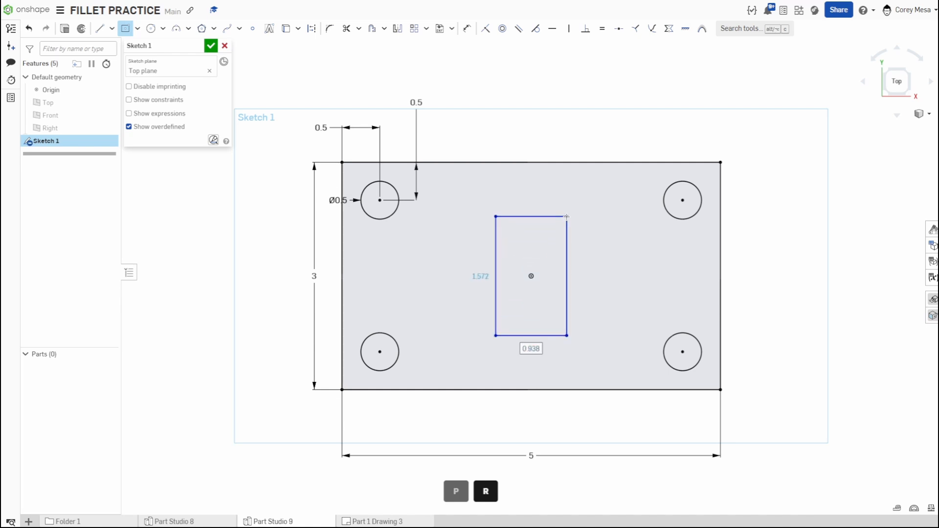
type("1.5")
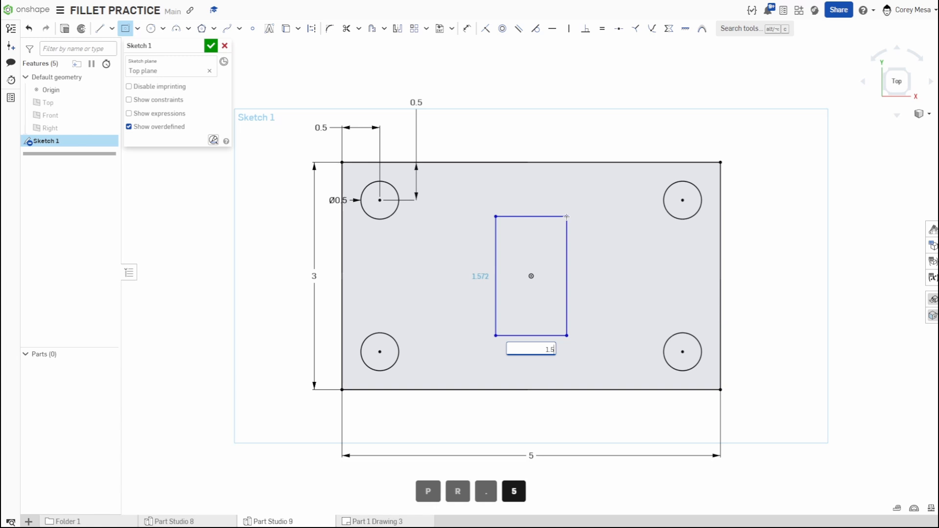
key("Return")
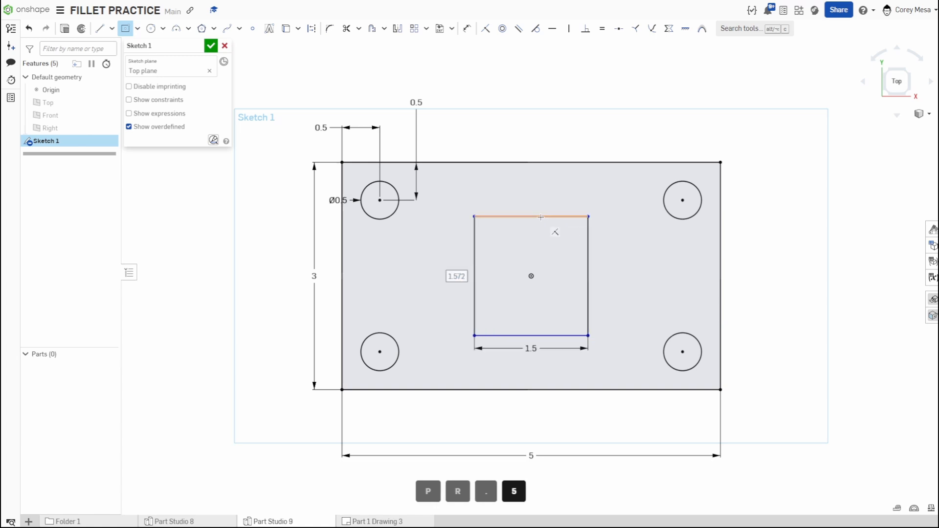
type("2")
key("Return")
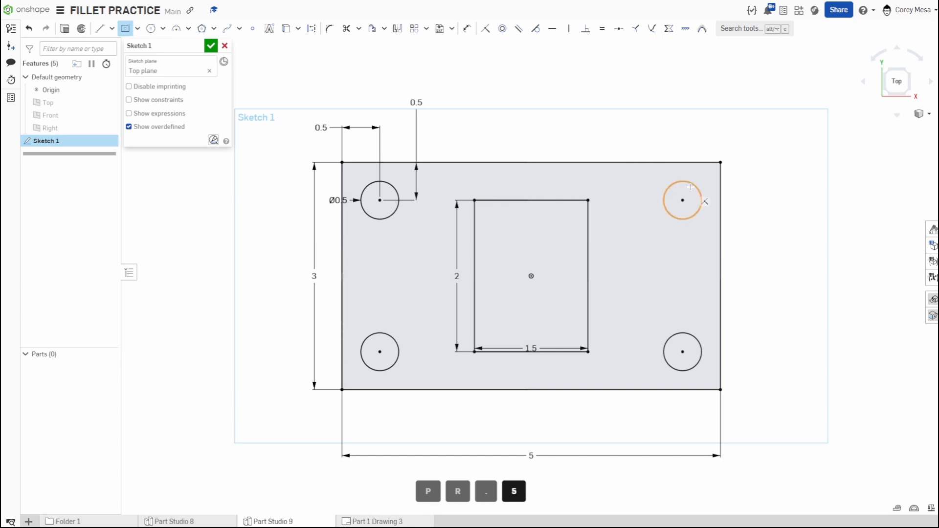
key("Escape")
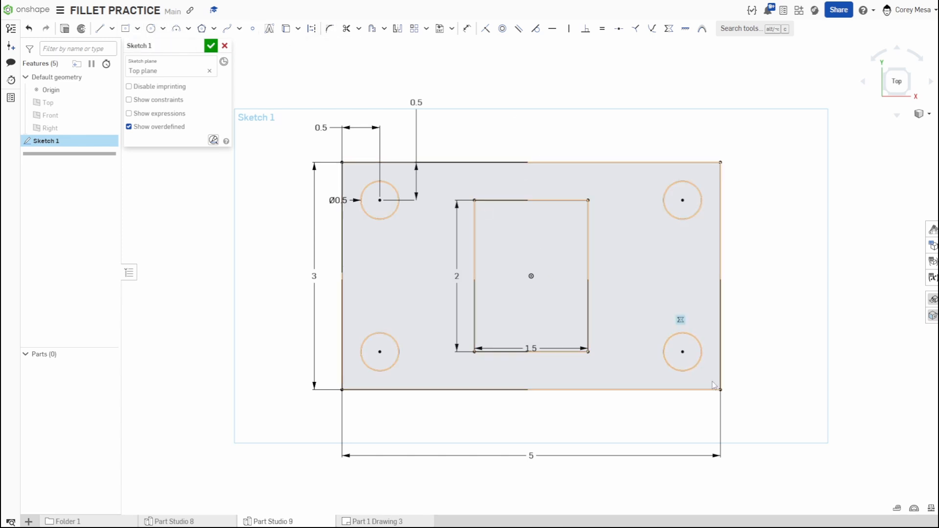
- Add a 0.25 in radius sketch fillet to the outer rectangle's lower-right corner
mouse_move(733, 376)
right_mouse_down()
mouse_move(730, 364)
mouse_move(721, 372)
right_mouse_up()
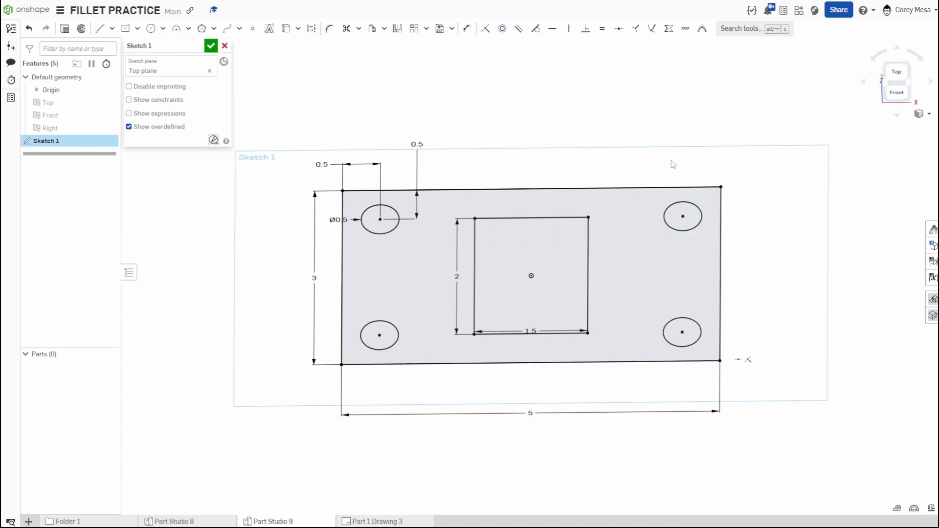
left_click(905, 74)
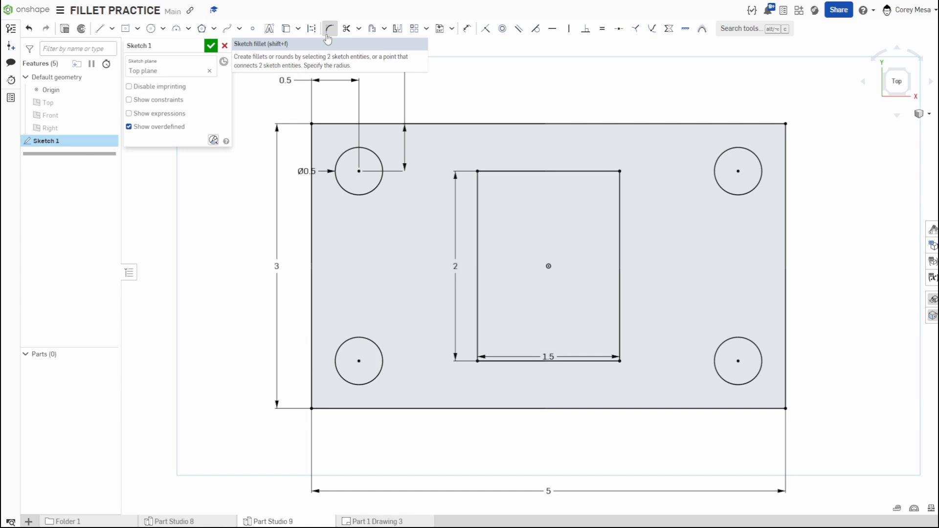
left_click(327, 39)
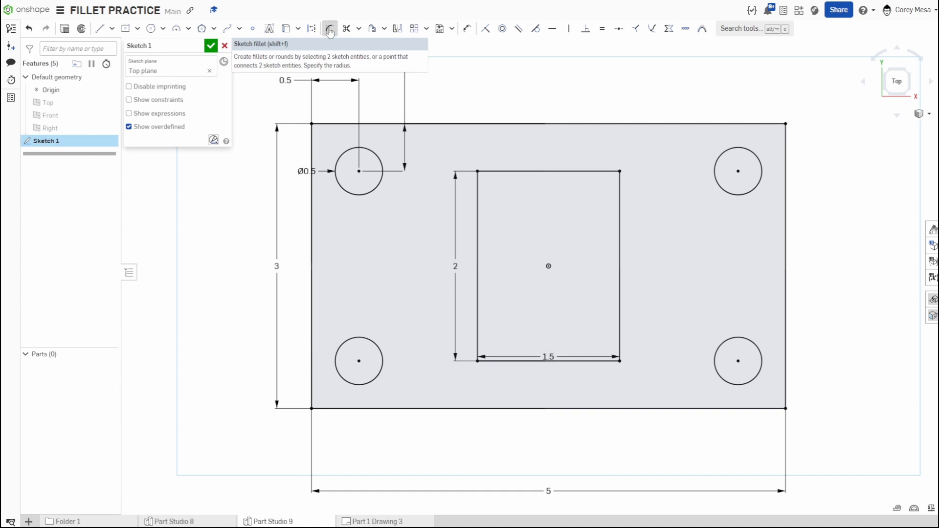
left_click(786, 409)
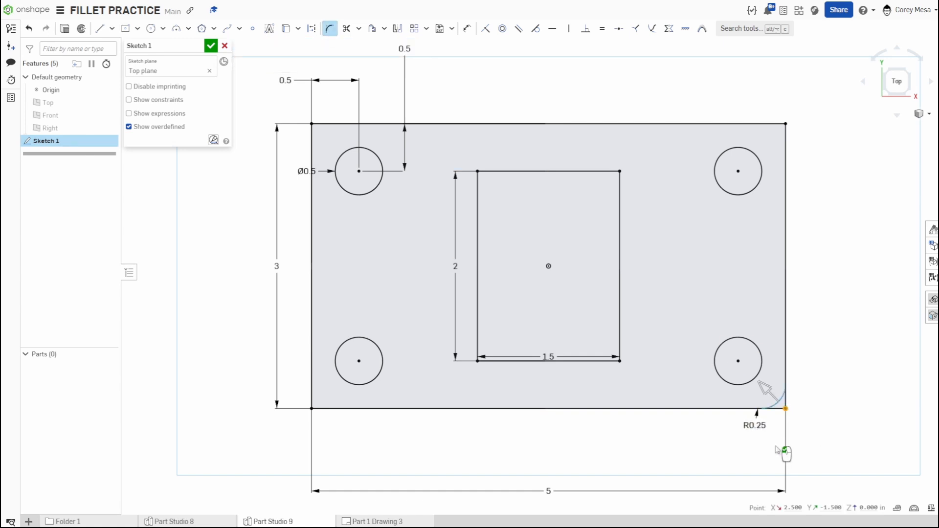
left_click(841, 434)
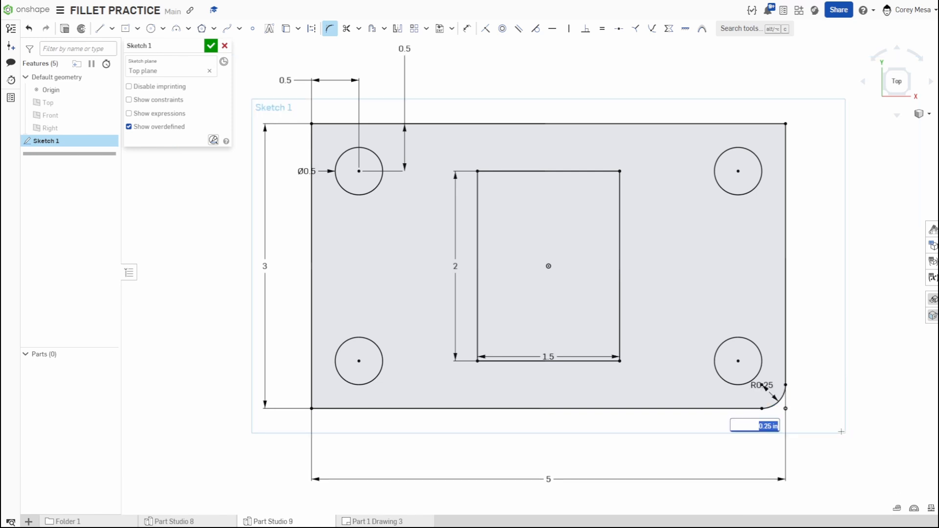
key("Return")
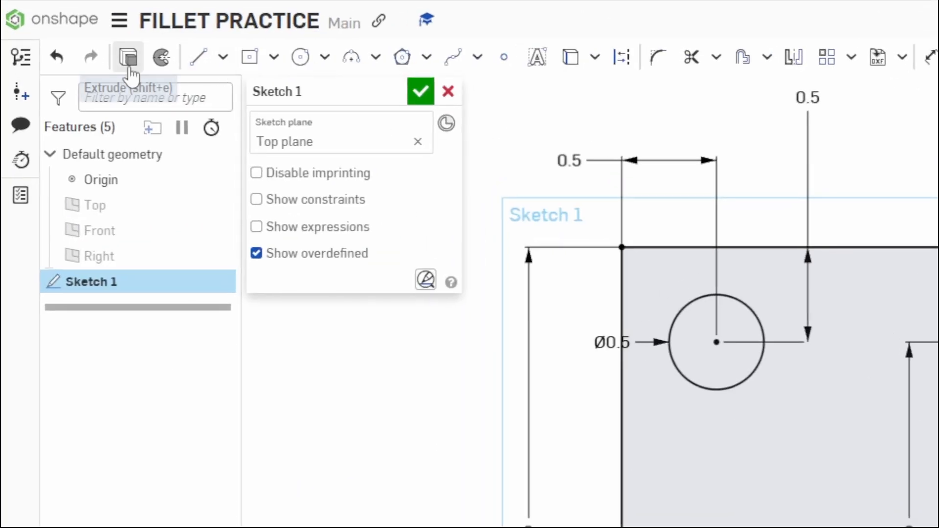
- Extrude the plate and central rectangle regions 1 in downward as a new solid, leaving out the four circles
left_click(129, 63)
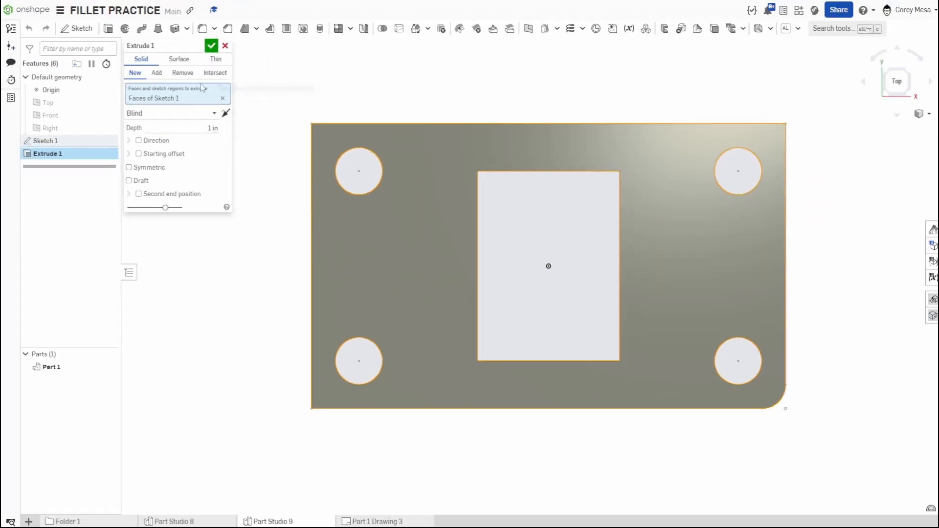
left_click(211, 47)
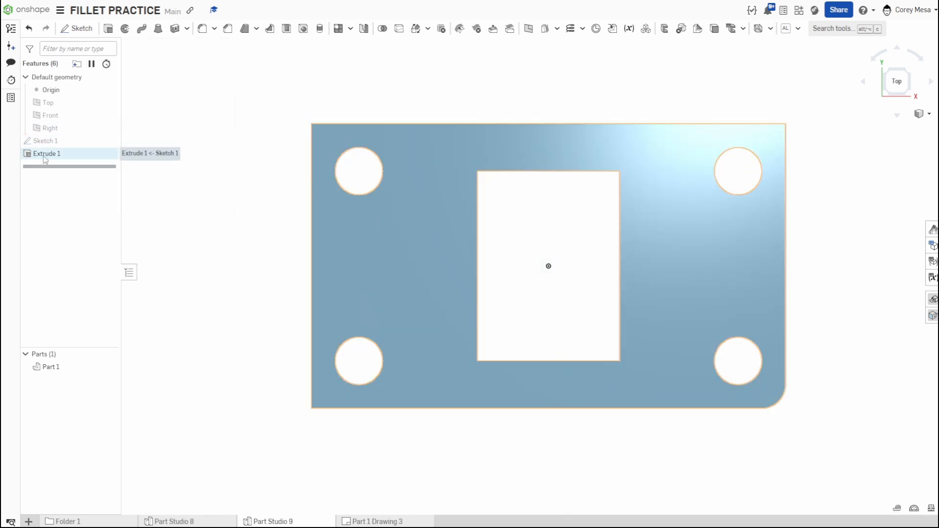
double_click(47, 153)
left_click(554, 252)
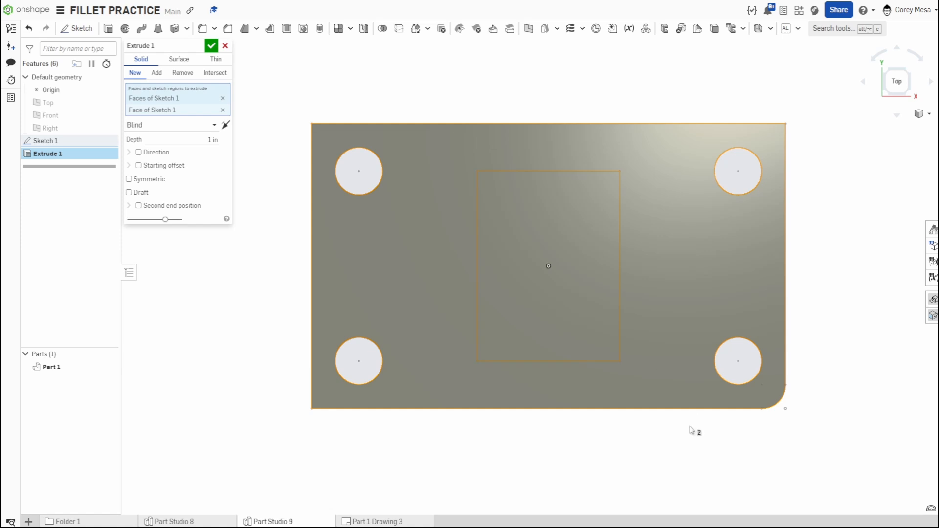
mouse_move(692, 426)
right_mouse_down()
mouse_move(687, 368)
mouse_move(752, 232)
right_mouse_up()
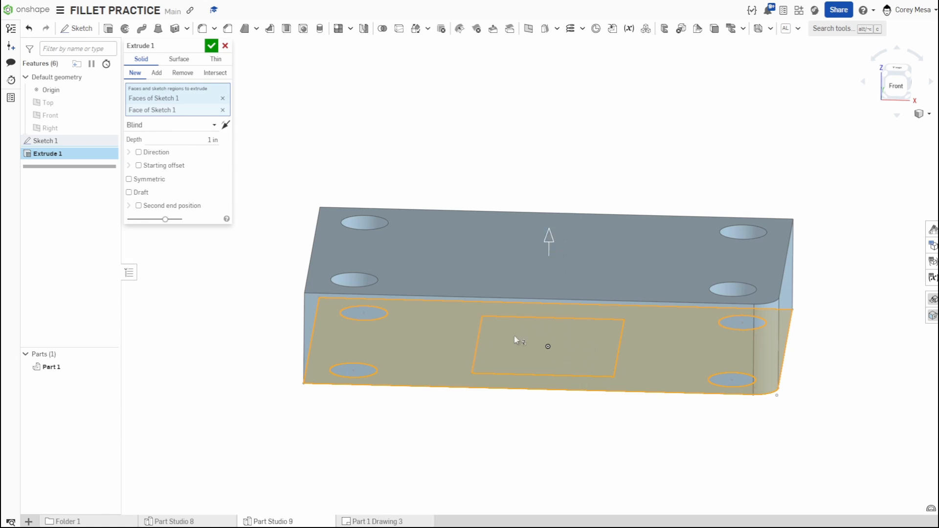
left_click(550, 236)
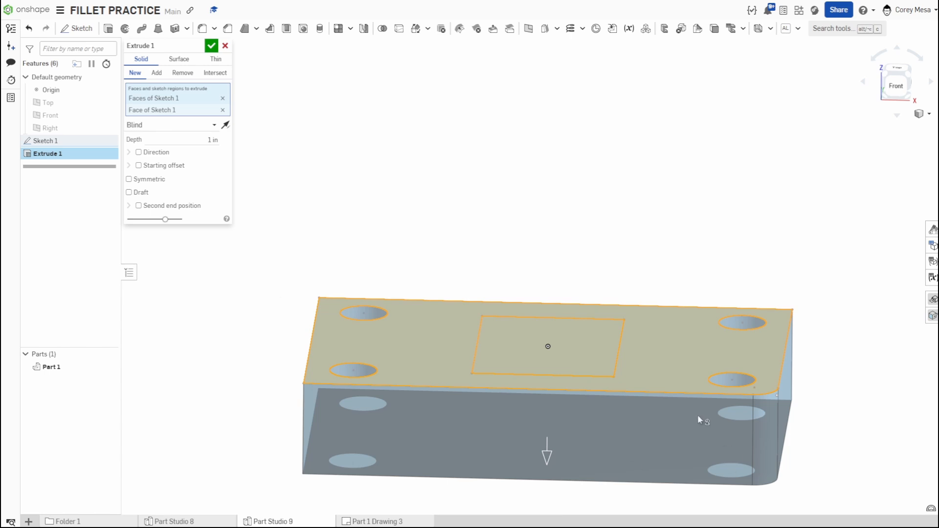
left_click(210, 46)
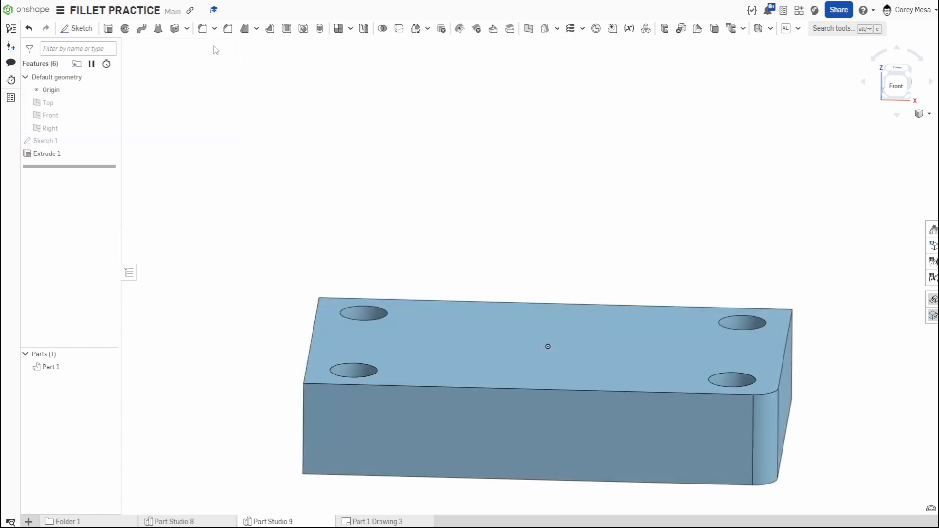
- Make the base sketch visible again so its central rectangle shows on the plate's top face
right_click_drag(748, 346, 761, 418)
scroll(817, 407, "up", 2)
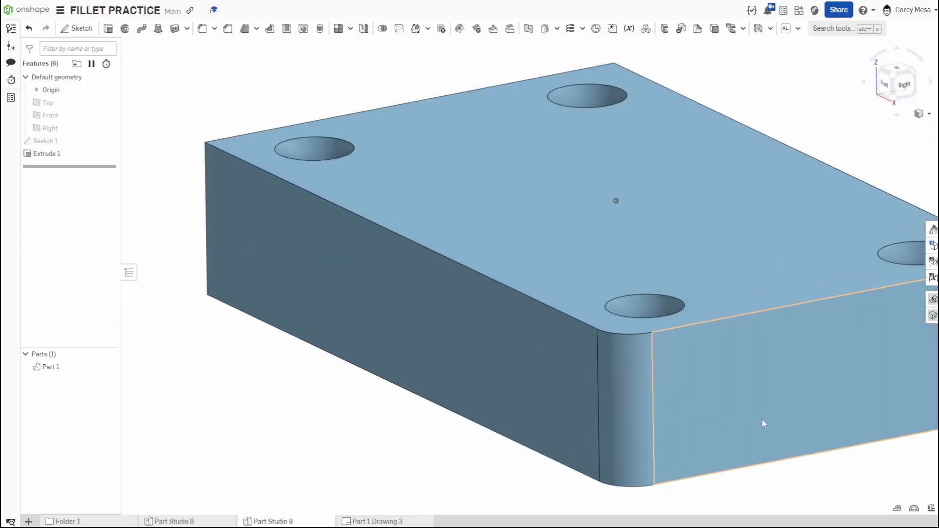
scroll(757, 413, "down", 2)
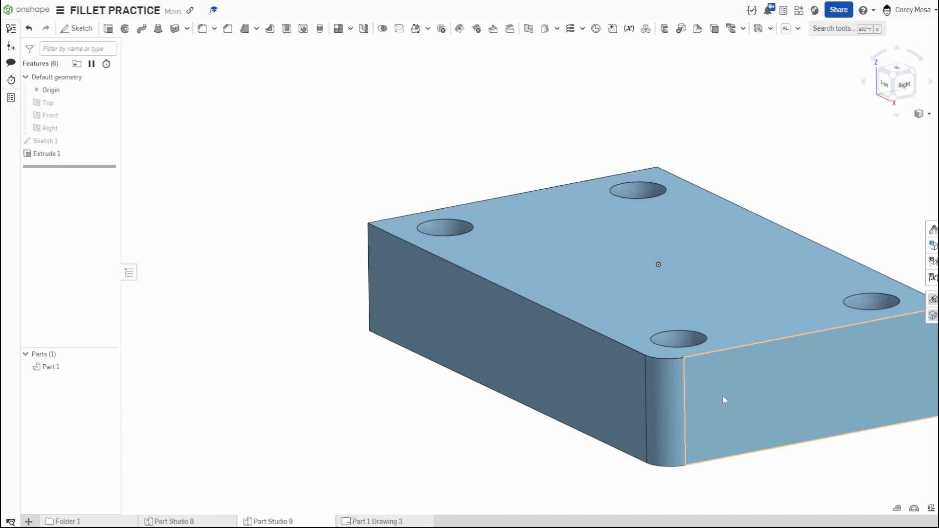
scroll(723, 397, "down", 2)
left_click(900, 70)
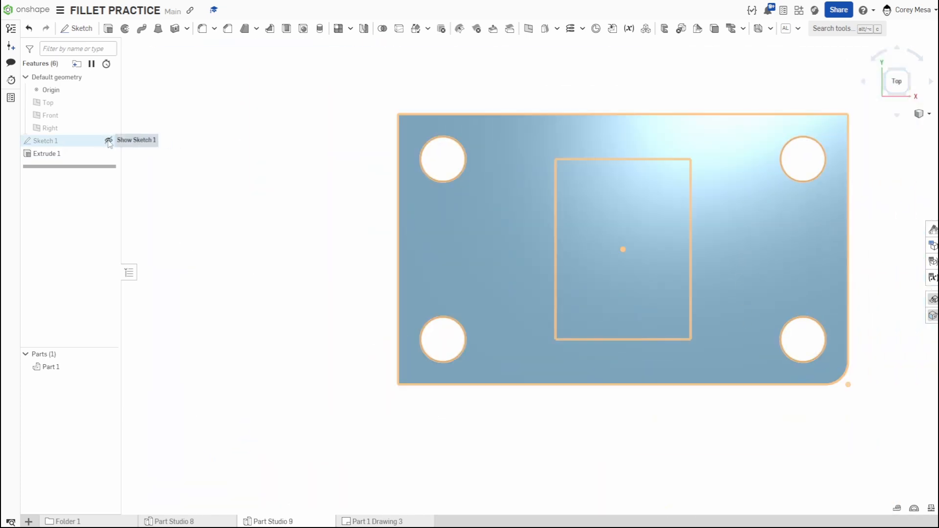
left_click(109, 141)
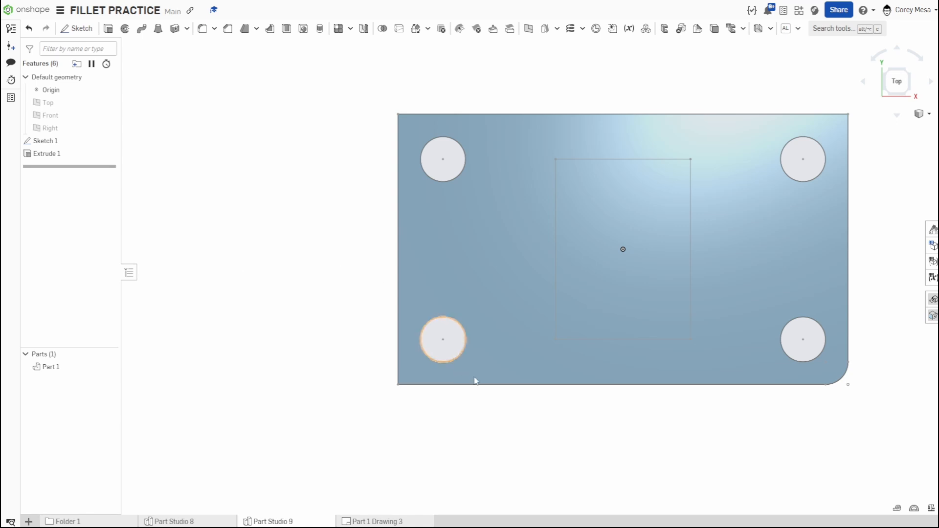
- Extrude the sketch's central rectangle 1.5 in upward, adding it to the plate
mouse_move(561, 406)
right_mouse_down()
mouse_move(551, 339)
mouse_move(538, 346)
right_mouse_up()
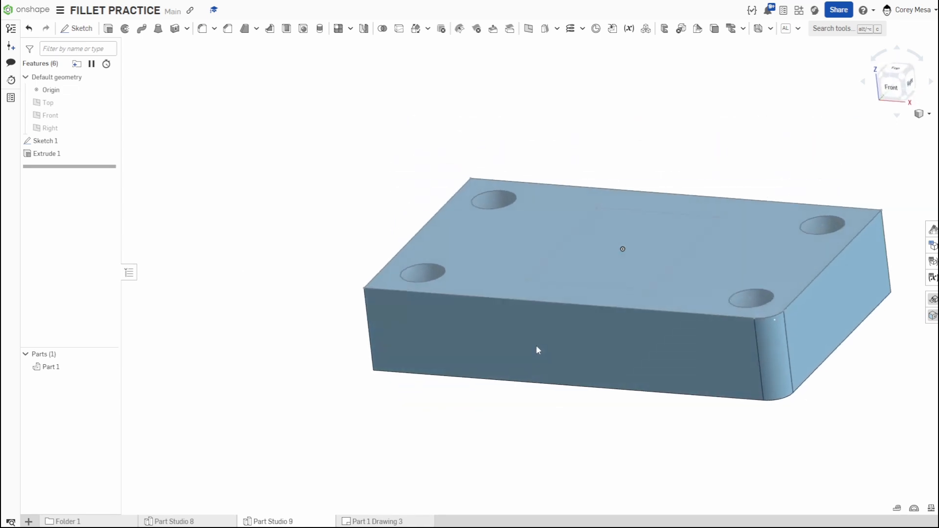
left_click(591, 243)
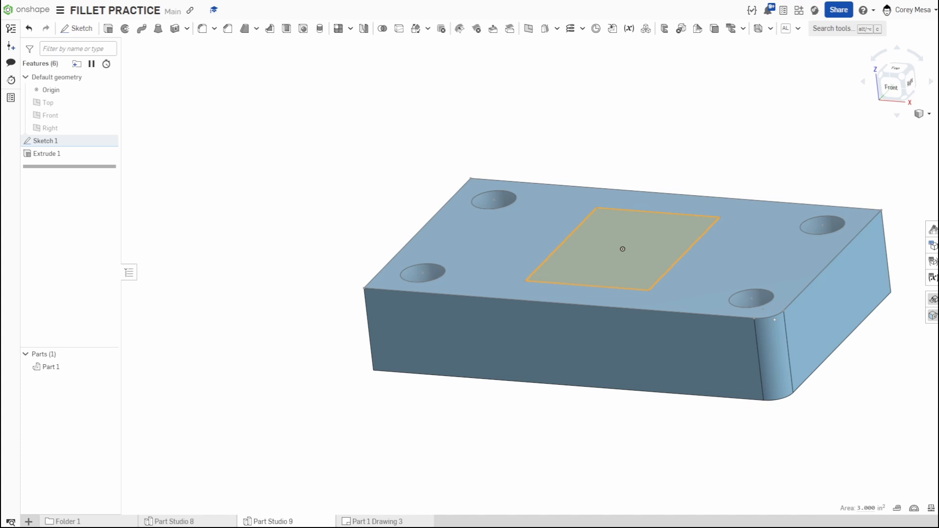
key("shift+e")
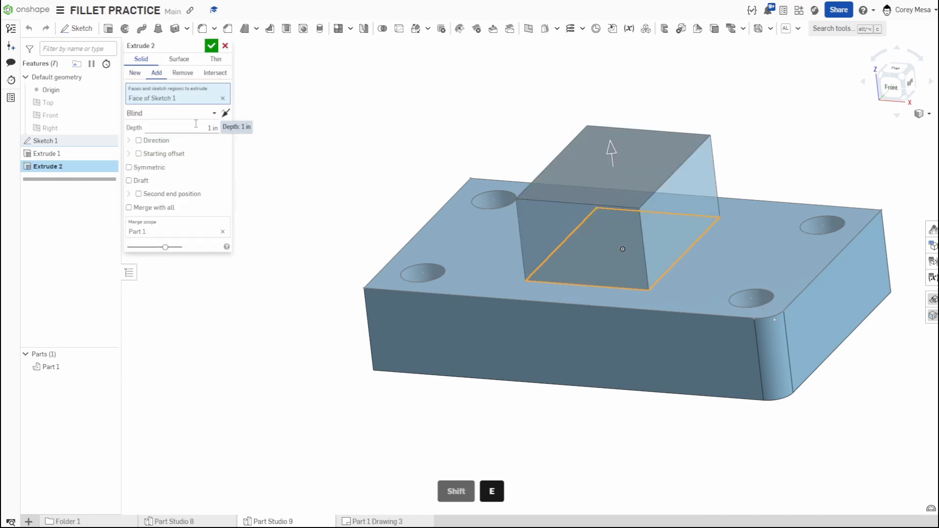
key("Tab")
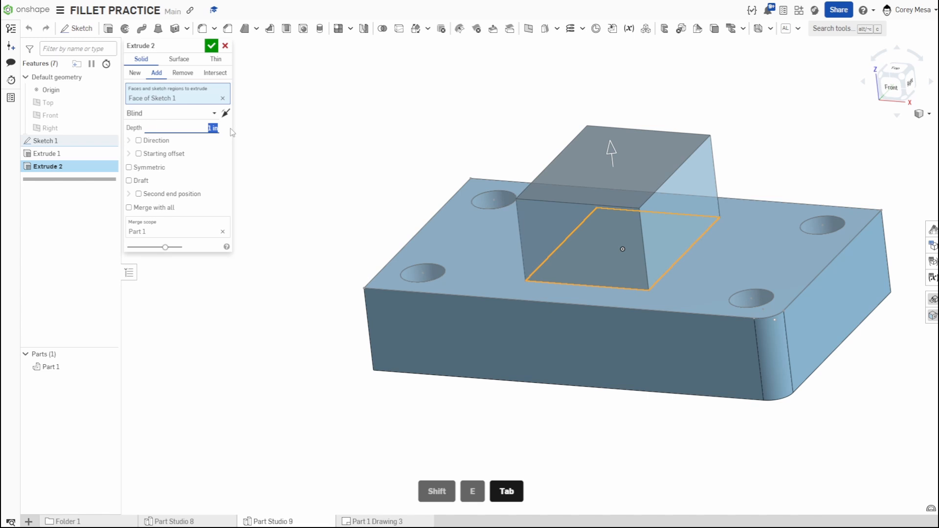
type("1.5")
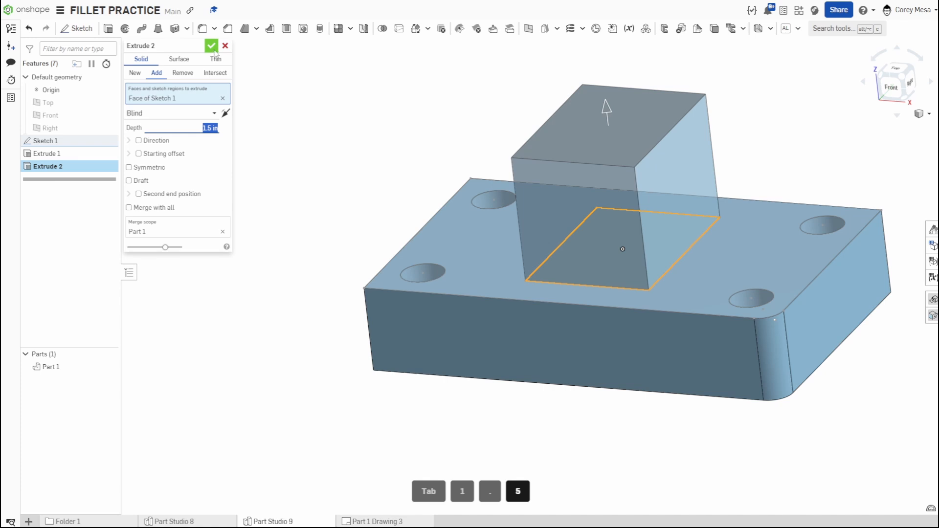
left_click(212, 46)
- Start a new sketch on the back face of the raised block and view it straight on
right_click_drag(488, 282, 606, 269)
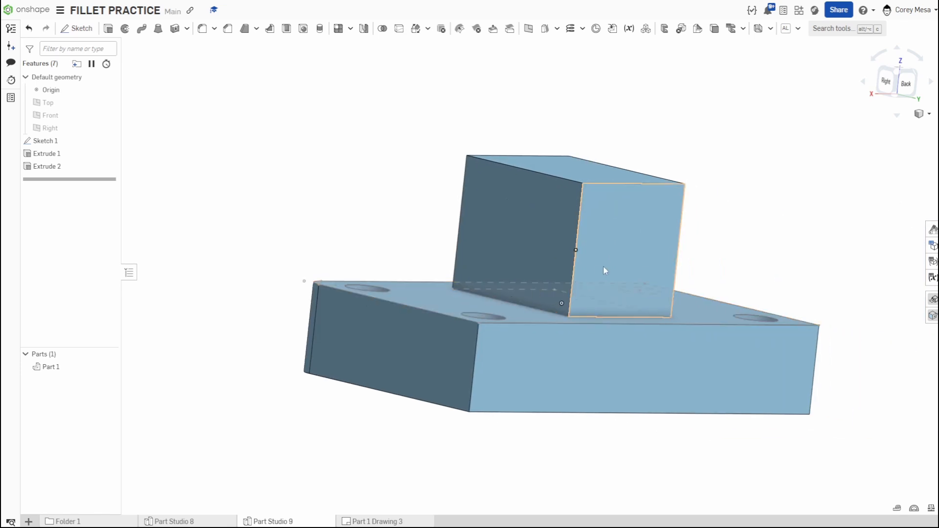
left_click(621, 251)
key("shift")
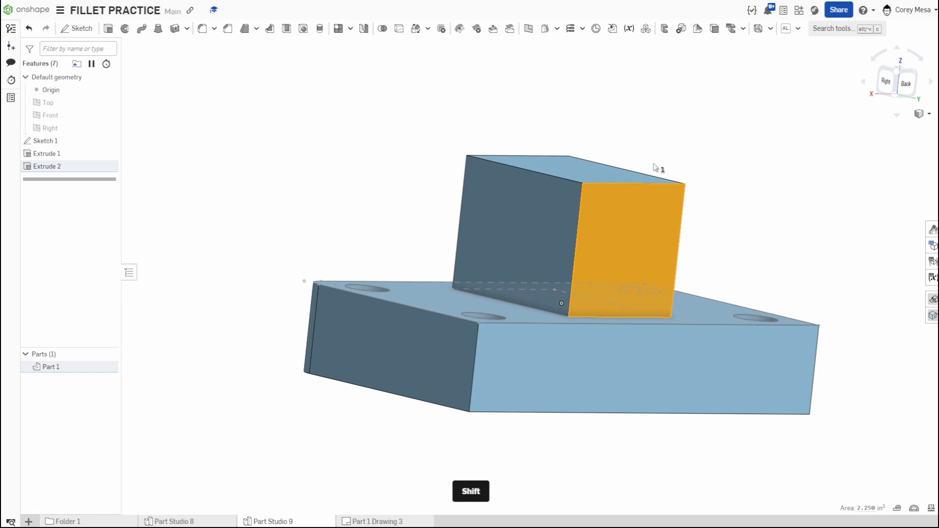
key("shift+s")
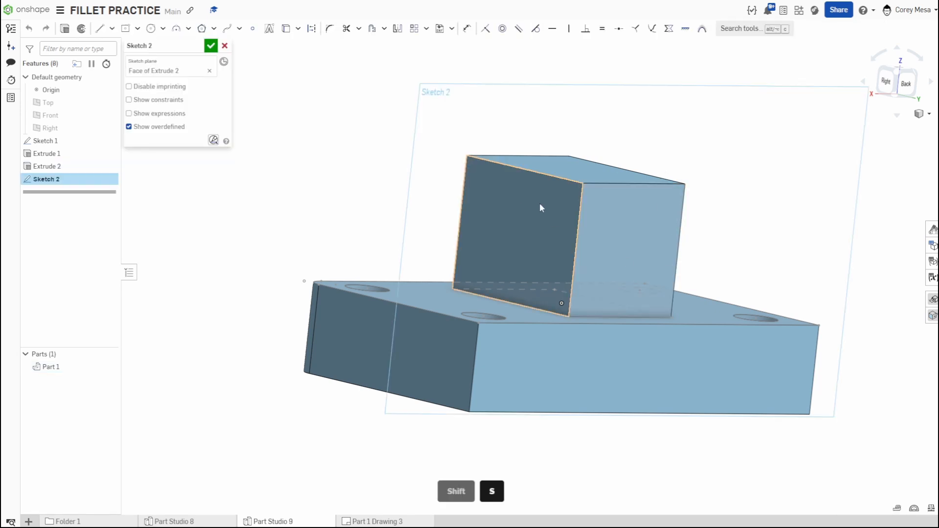
key("n")
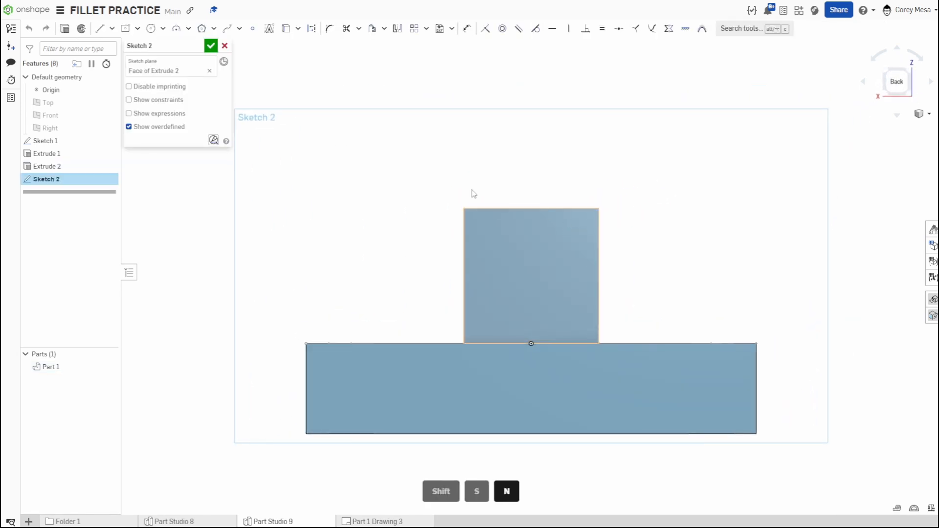
- Draw a center-point rectangle about 0.56 by 0.67 in, centered above the origin with its upper side on the block's top edge
left_click(137, 29)
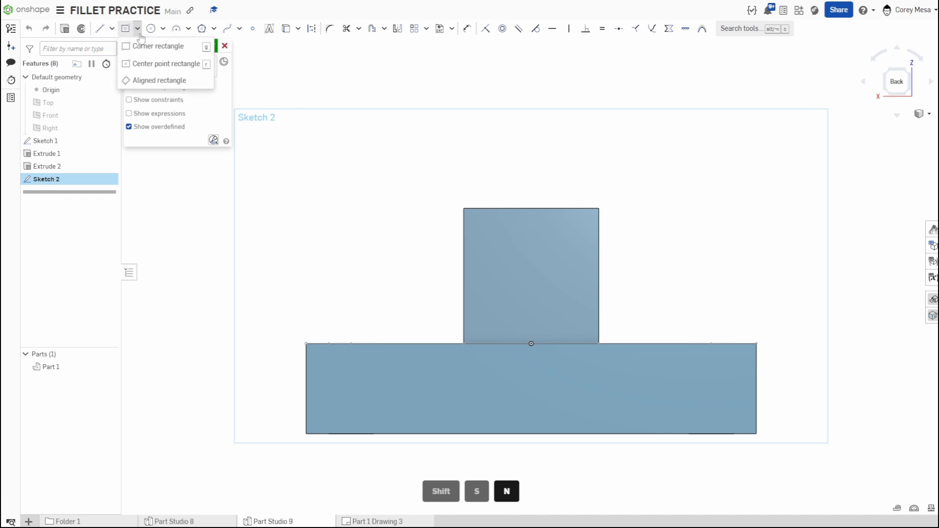
left_click(135, 47)
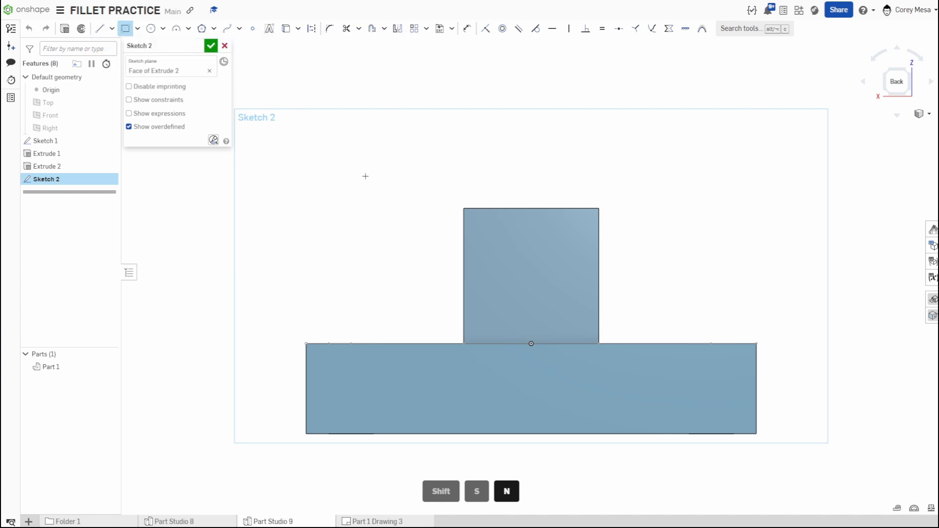
left_click(137, 29)
left_click(146, 69)
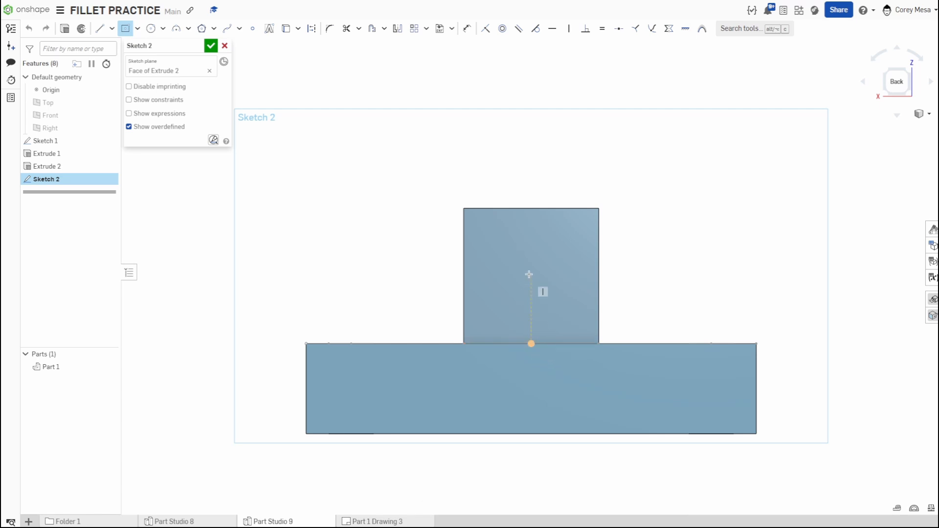
left_click(532, 238)
left_click(556, 209)
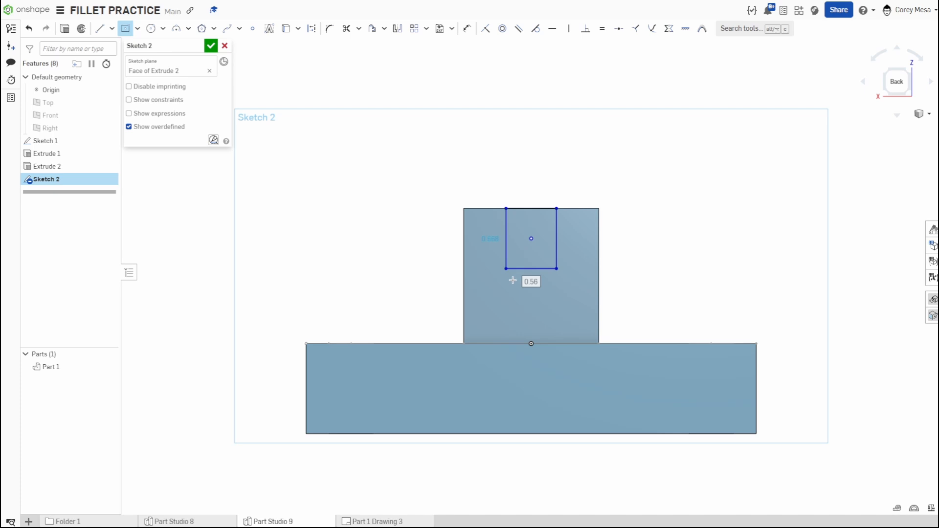
- Set the sketch rectangle's width to 0.5 in and its height to 0.25 in
left_click(531, 282)
type("0.5")
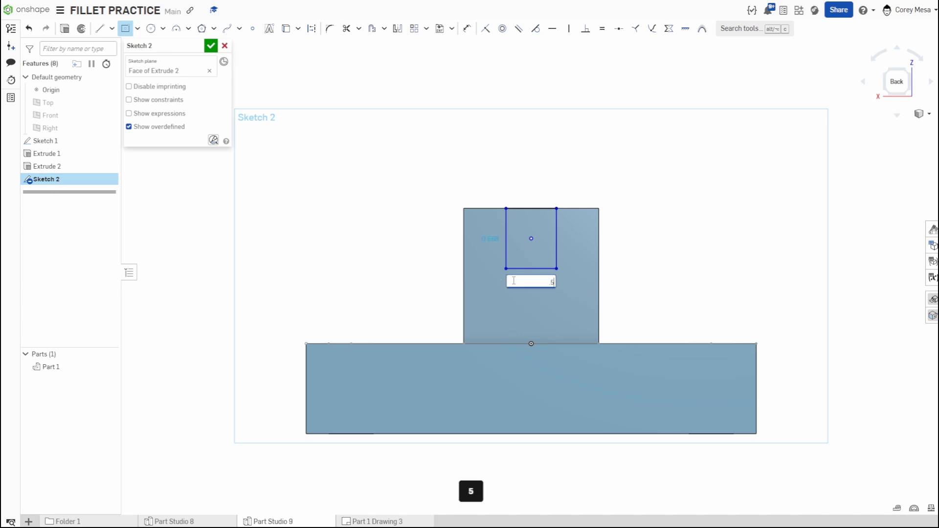
key("Return")
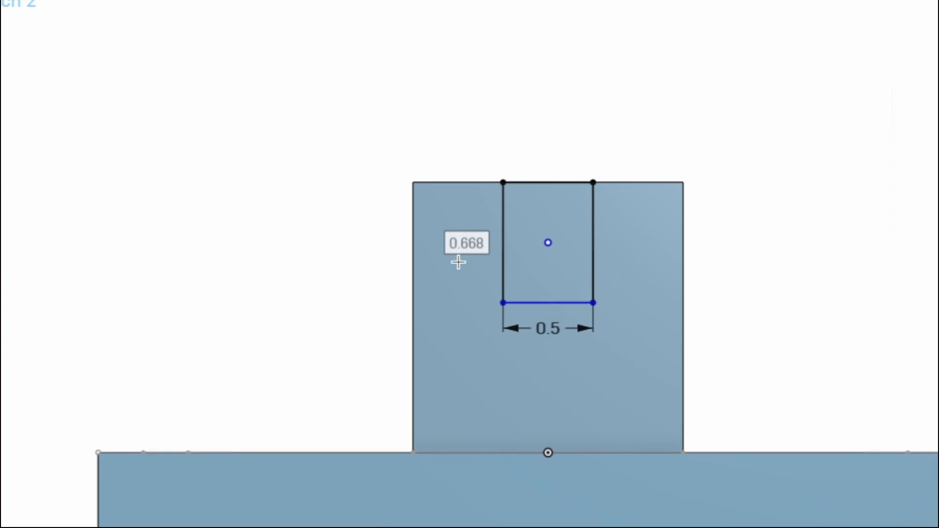
key("Escape")
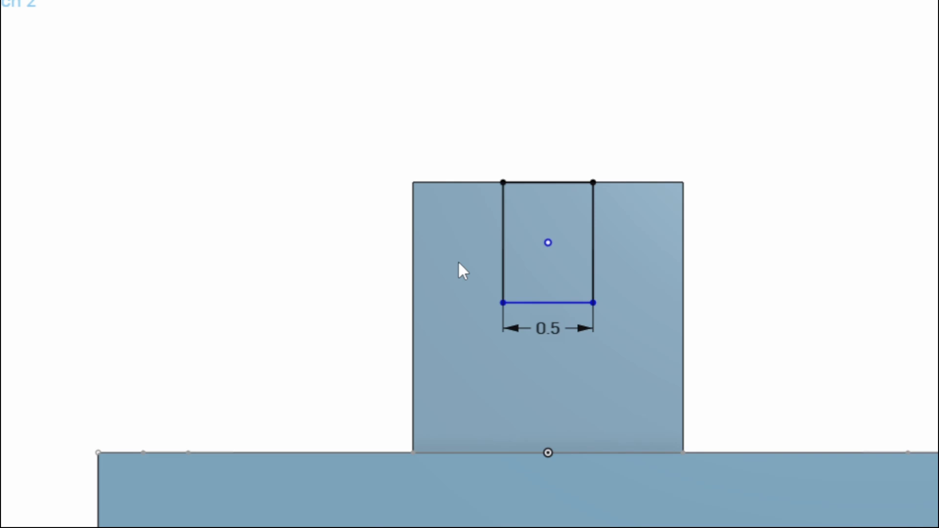
key("d")
left_click(502, 211)
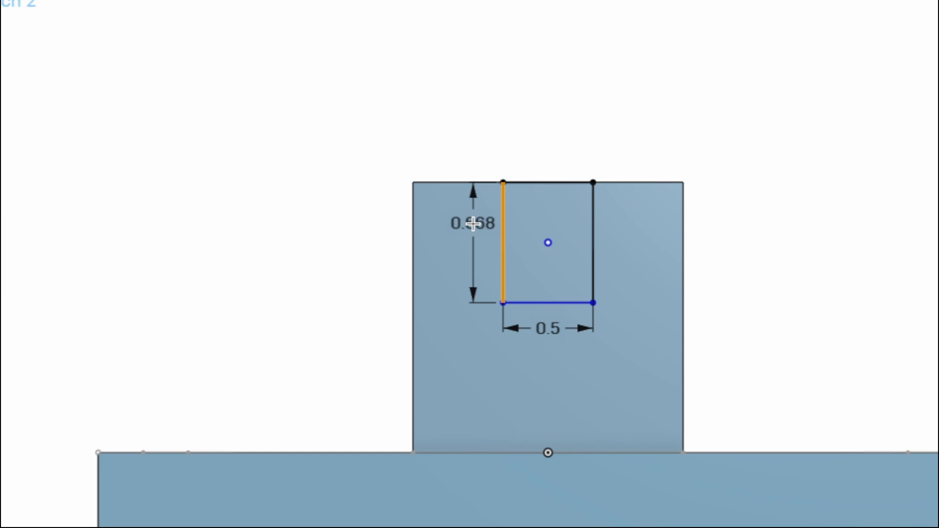
left_click(472, 223)
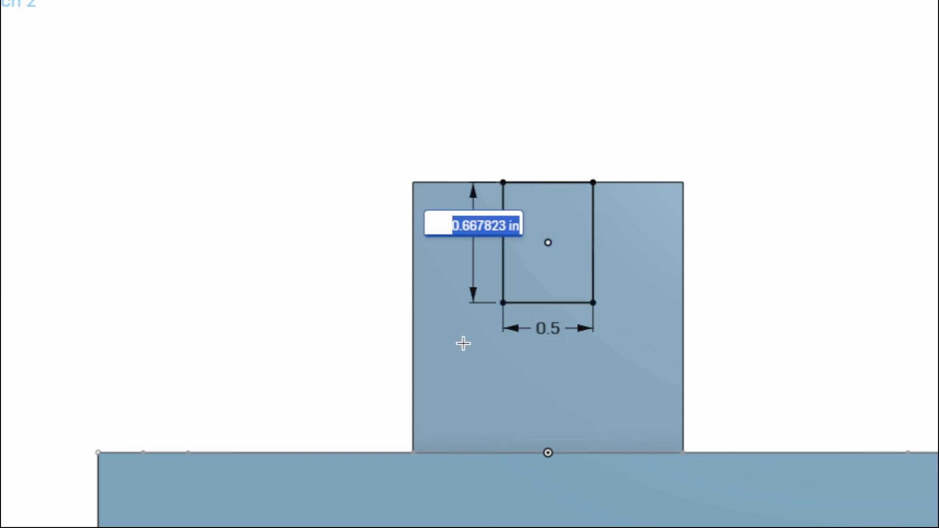
type(".25")
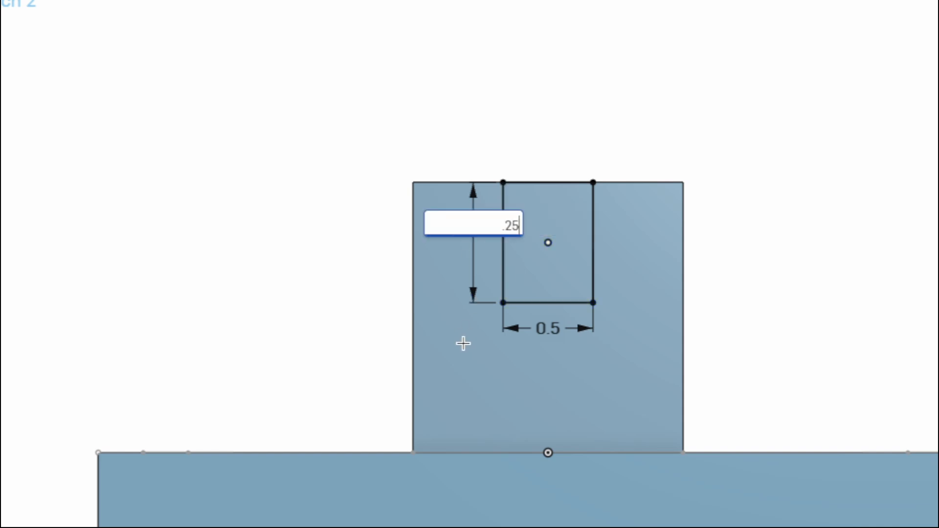
key("Return")
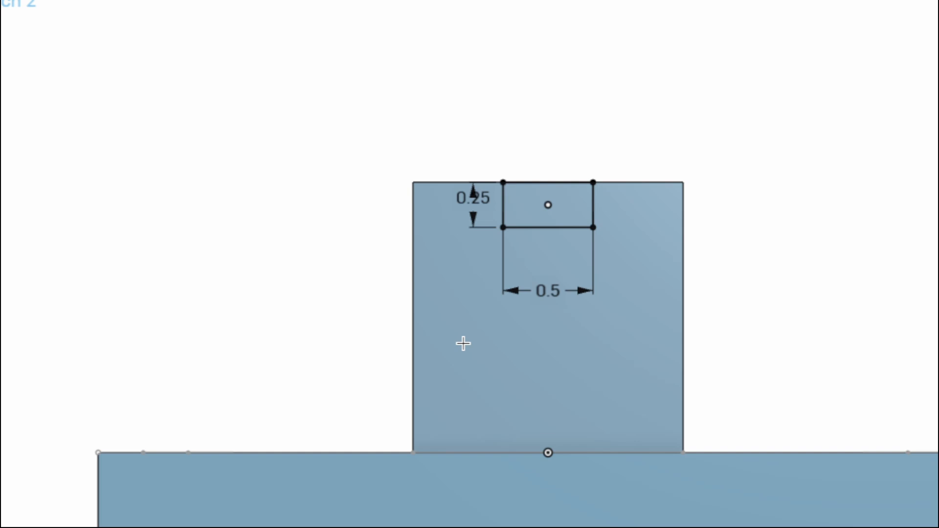
left_click(503, 199)
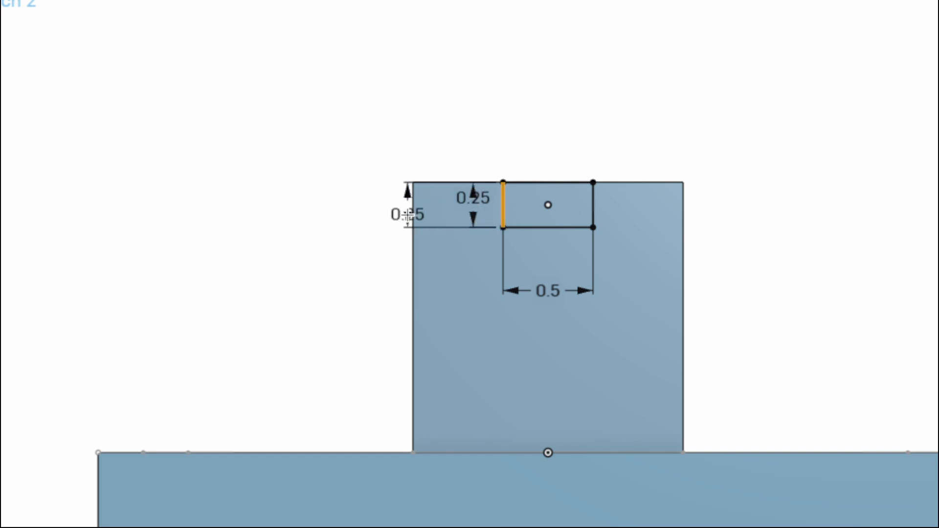
left_click(409, 206)
key("Return")
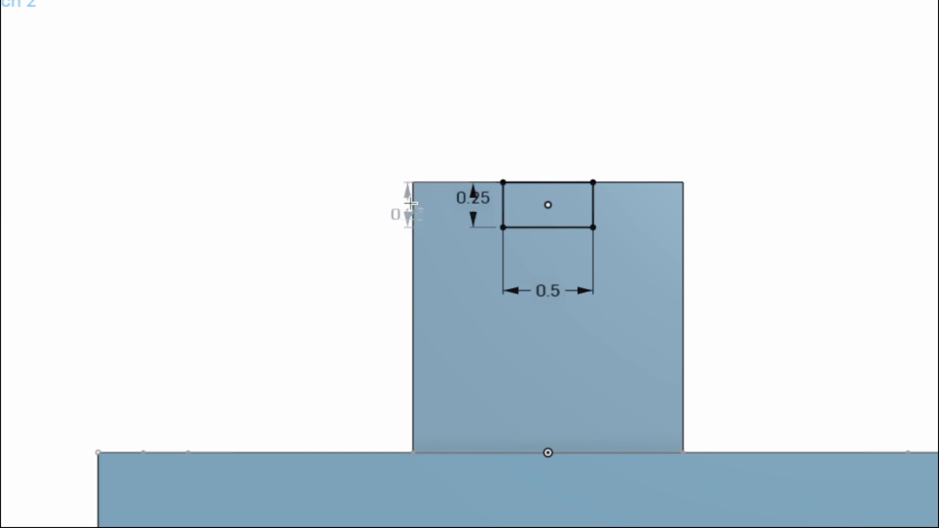
- Move the rectangle's height dimension outside the block and add reference dimensions from both rectangle sides to the block's side edges
left_click_drag(455, 195, 739, 207)
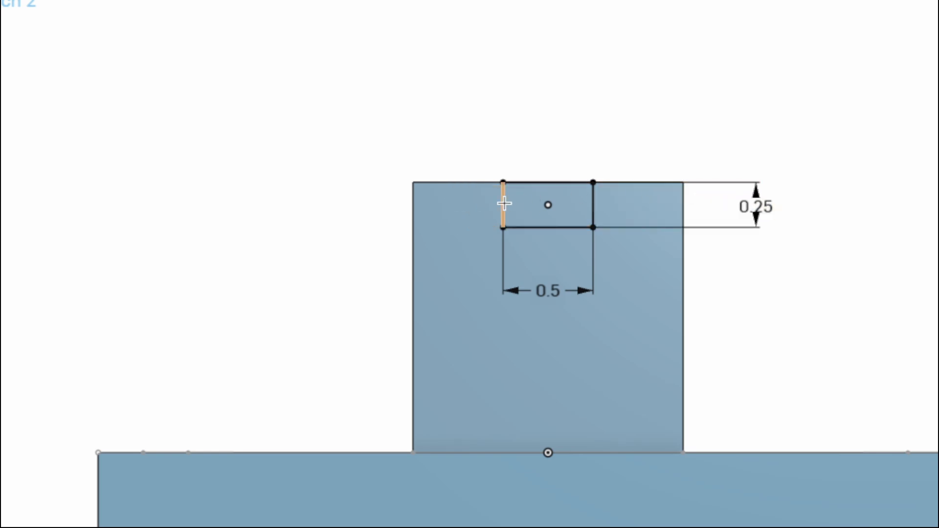
left_click(503, 204)
left_click(411, 206)
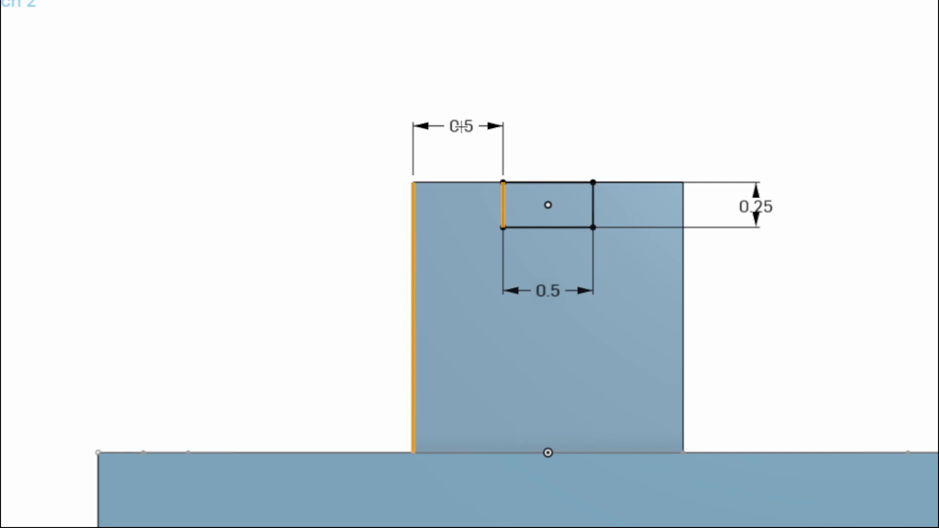
left_click(460, 126)
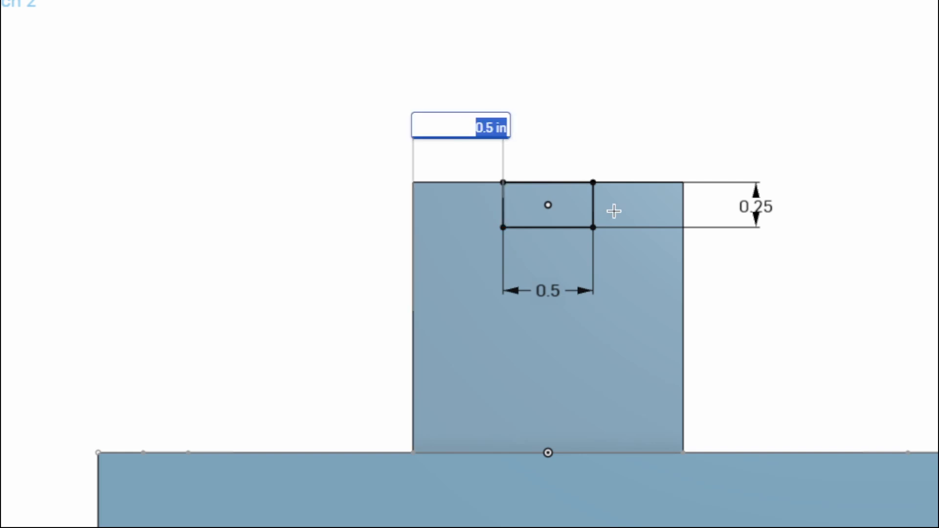
key("Return")
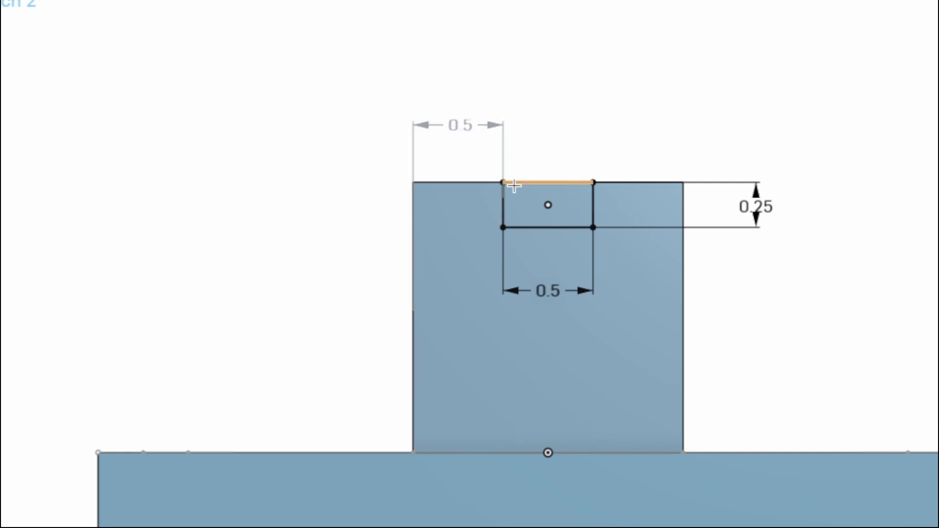
left_click(593, 204)
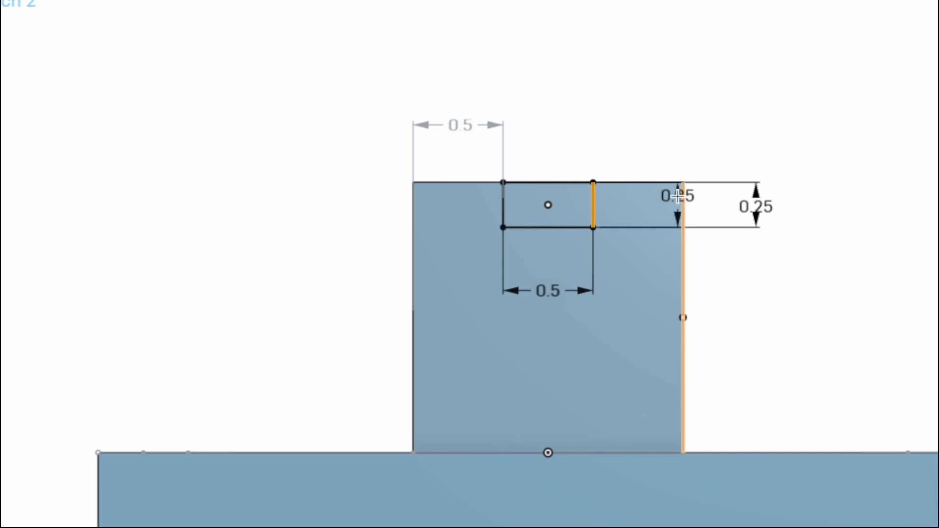
left_click(681, 193)
left_click(640, 126)
key("Return")
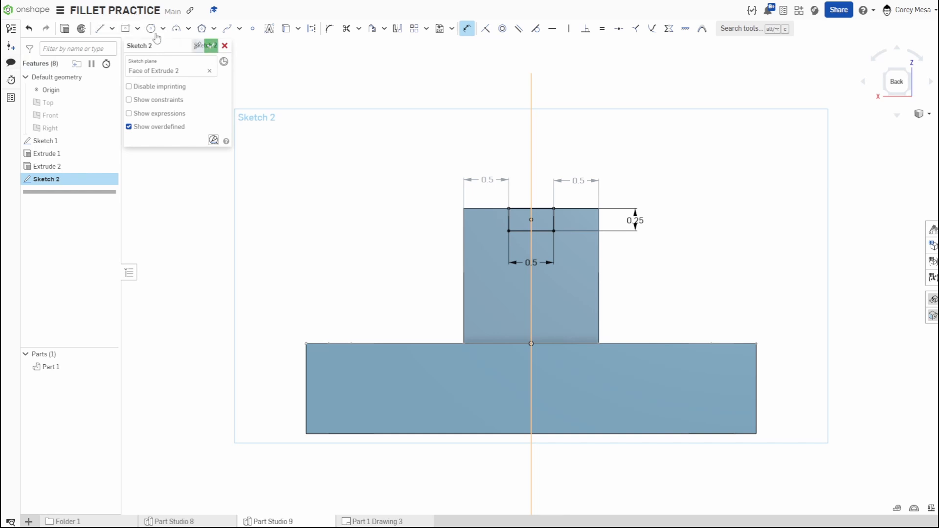
- Extrude the rectangle as a Remove cut with the Up to next end type, slotting the block's top from back to front
left_click(64, 28)
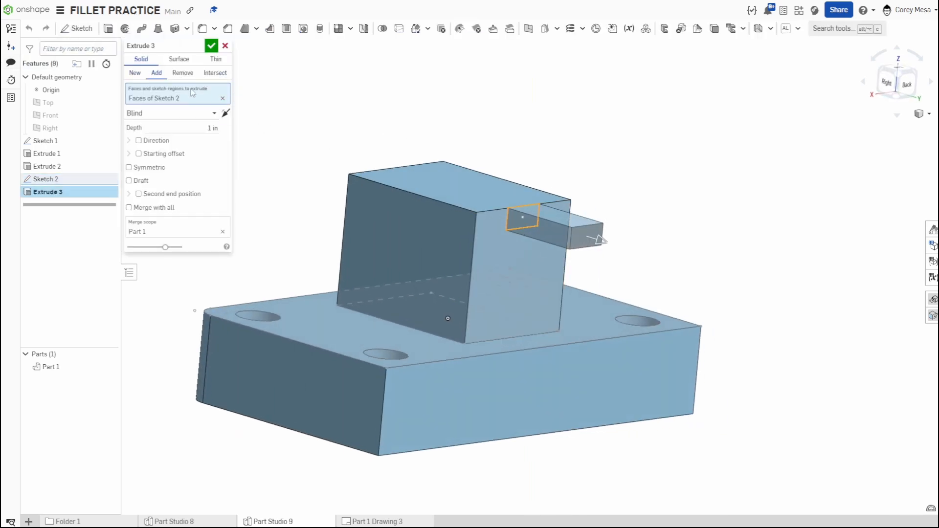
left_click(179, 76)
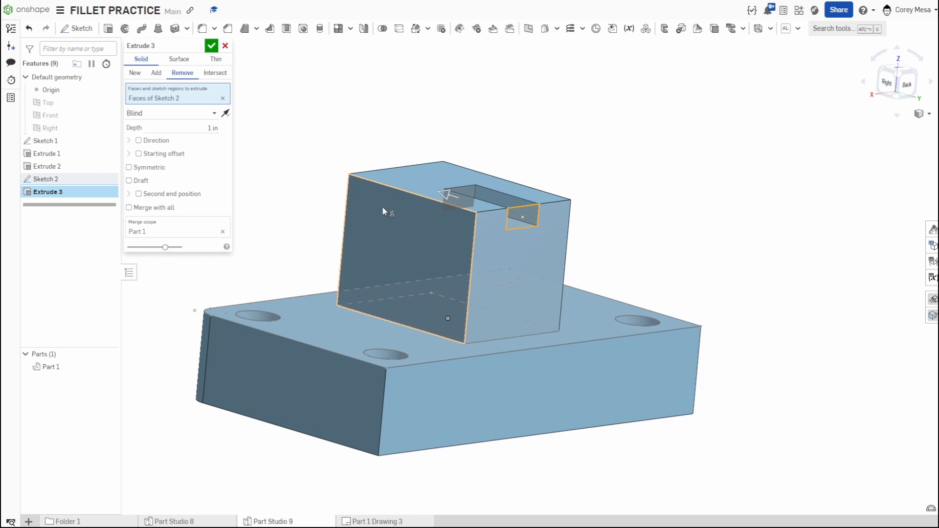
right_click_drag(383, 206, 492, 266)
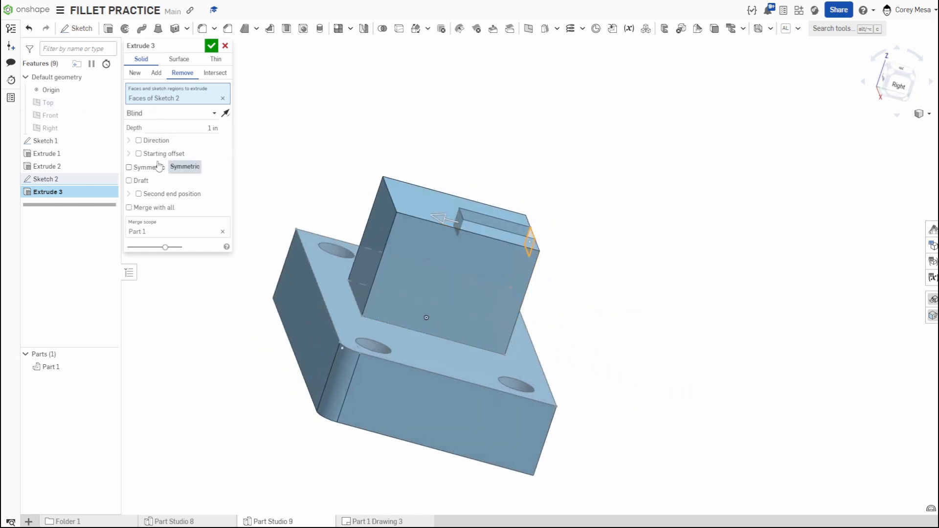
left_click(176, 113)
left_click(164, 145)
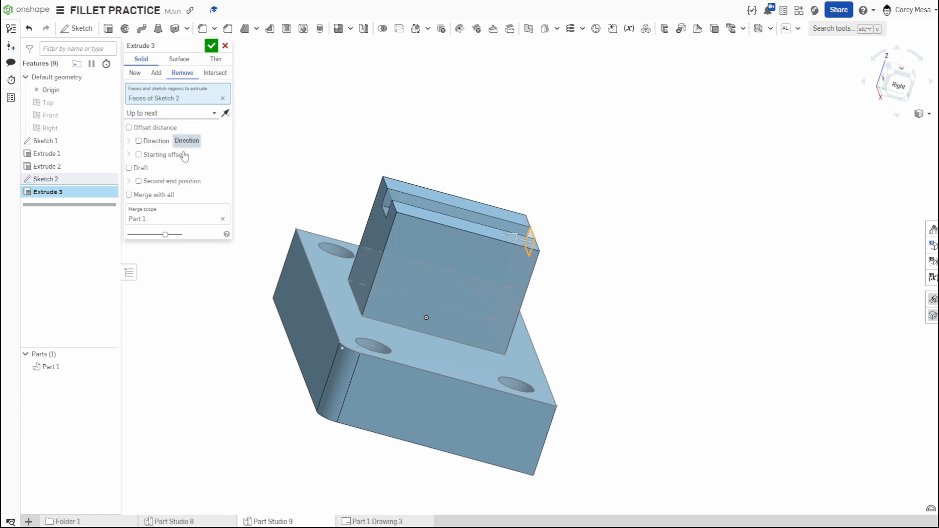
right_click_drag(319, 216, 409, 238)
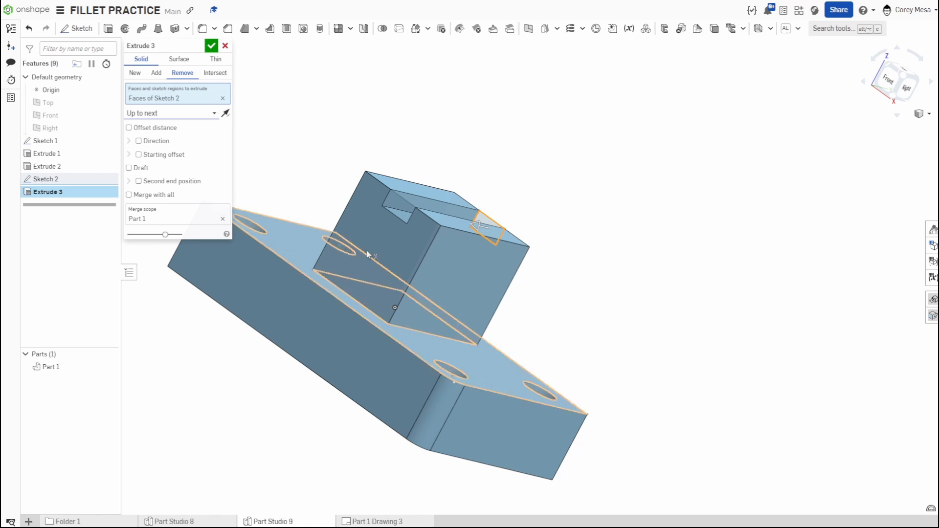
left_click(211, 46)
- Start a new sketch on the raised block's right face and view it straight on
key("f")
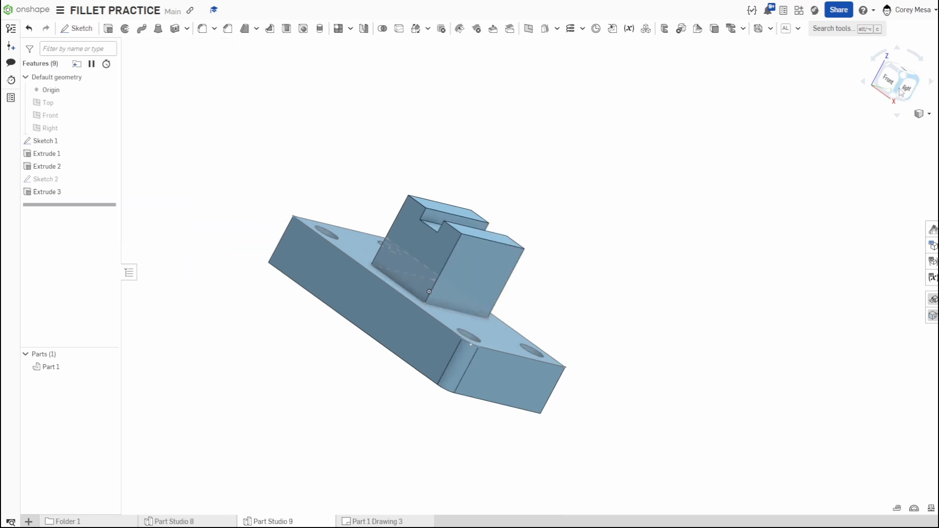
right_click_drag(691, 224, 660, 230)
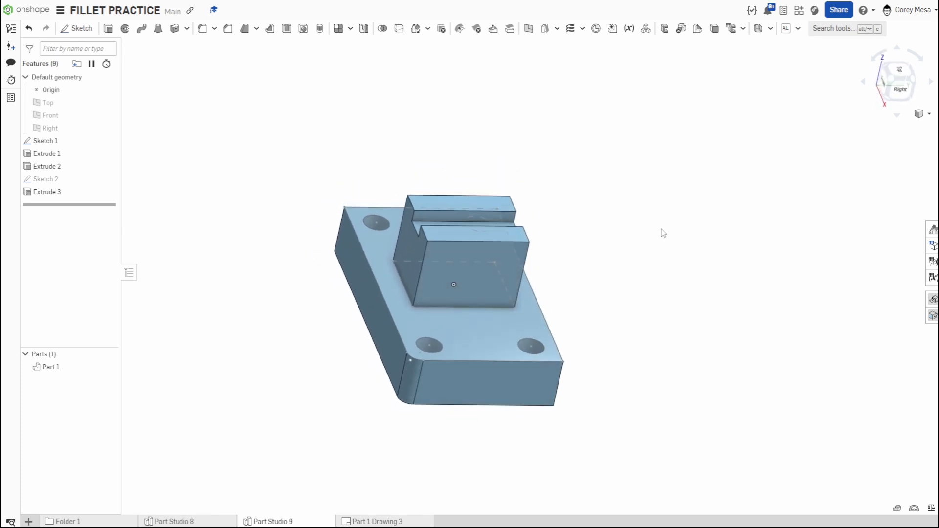
left_click(467, 272)
key("shift+s")
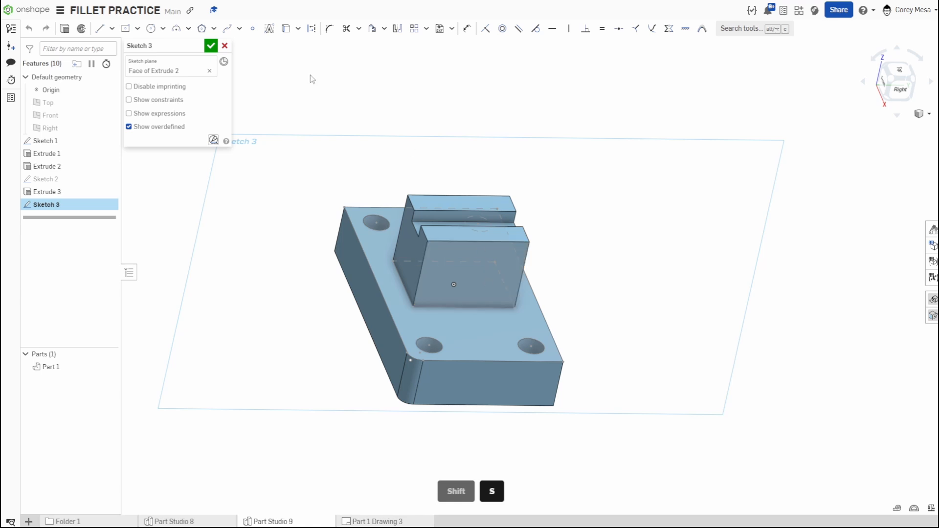
key("n")
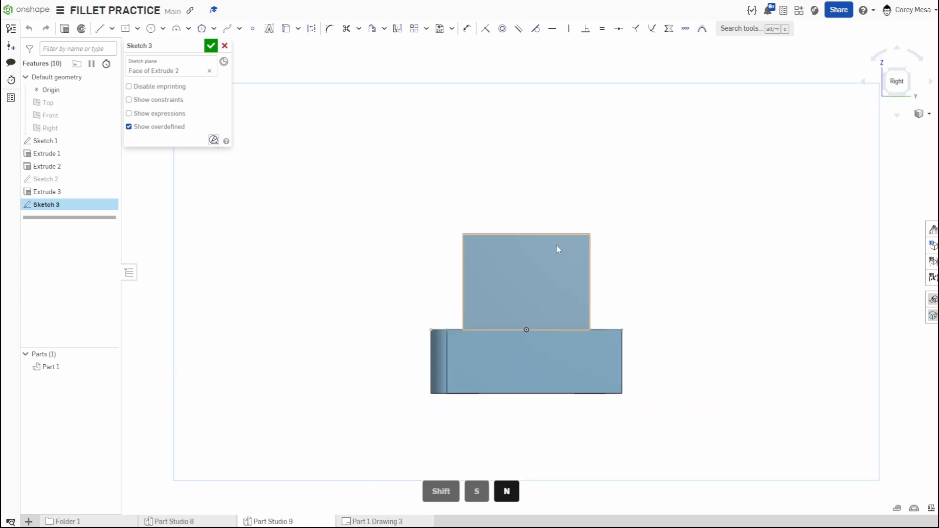
- Draw a circle about 1.49 in in diameter centered on the top front corner of the block's right face
scroll(556, 246, "up", 1)
middle_click_drag(537, 256, 569, 304)
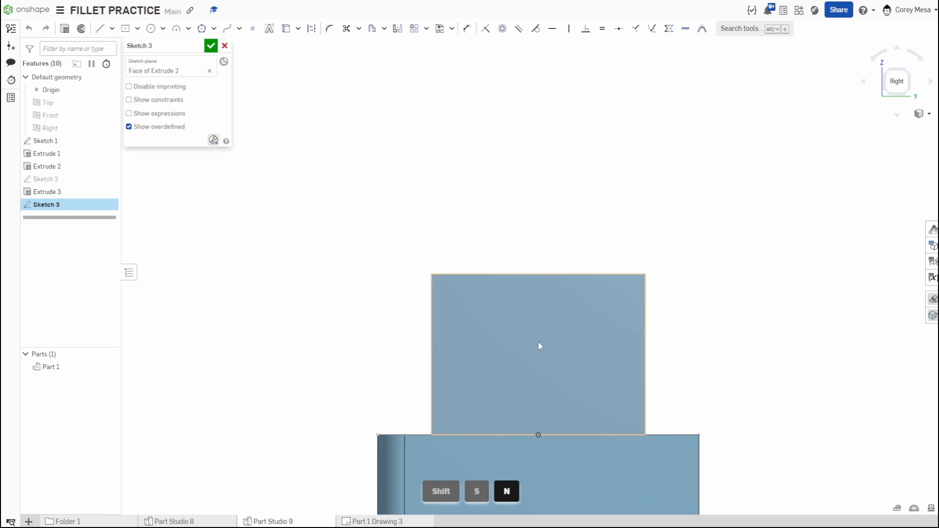
key("c")
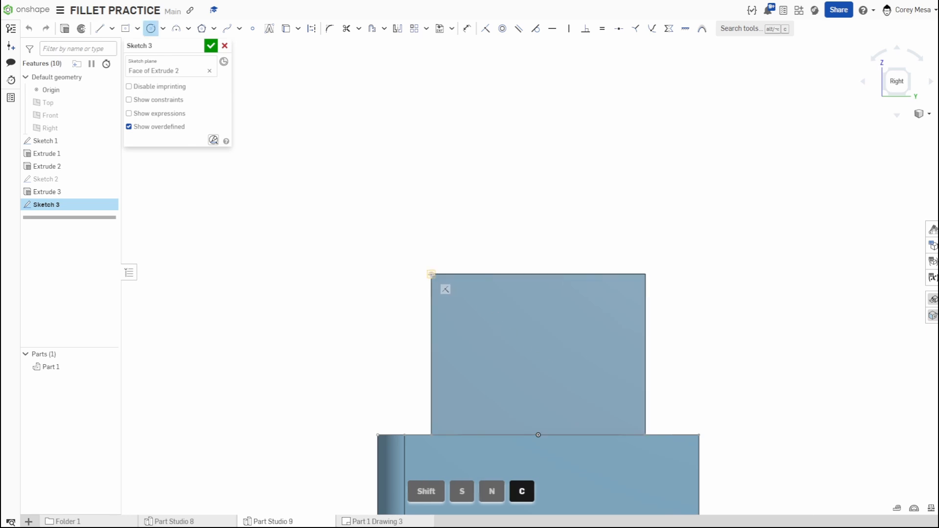
left_click(431, 274)
left_click(493, 324)
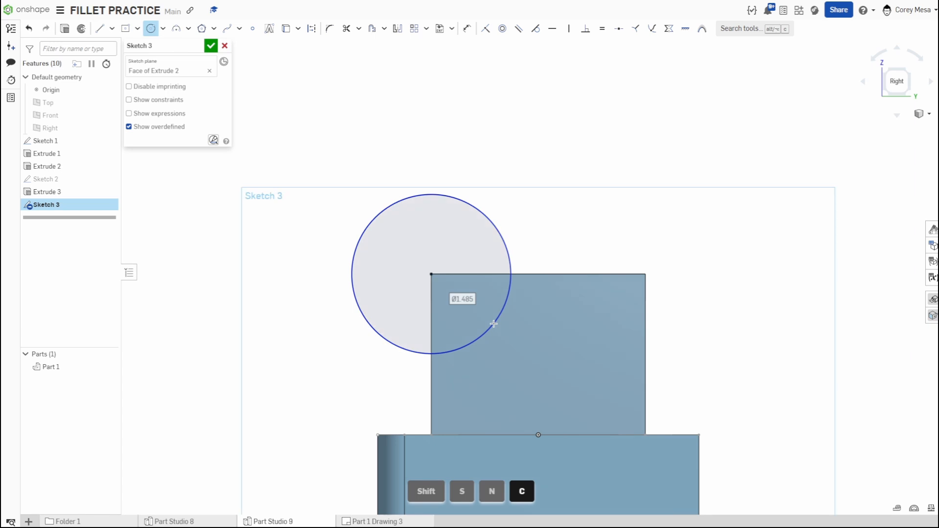
- Try to give the circle a .75*2 in diameter and undo the circle at the block's top front corner
type(".75*2")
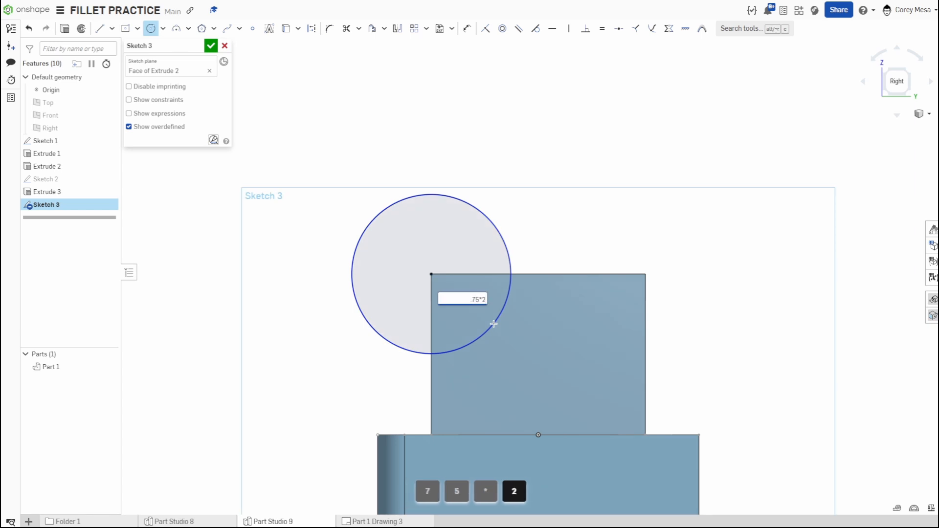
key("BackSpace")
key("Escape")
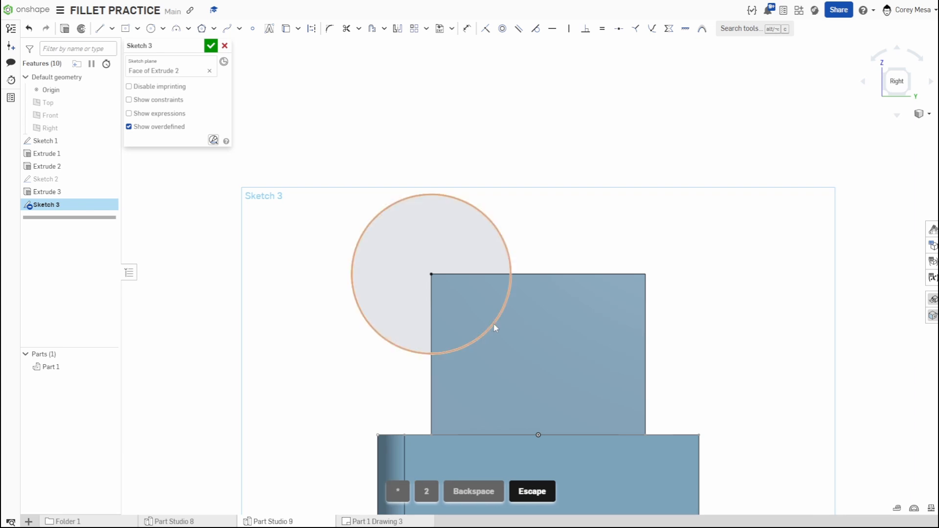
key("ctrl+z")
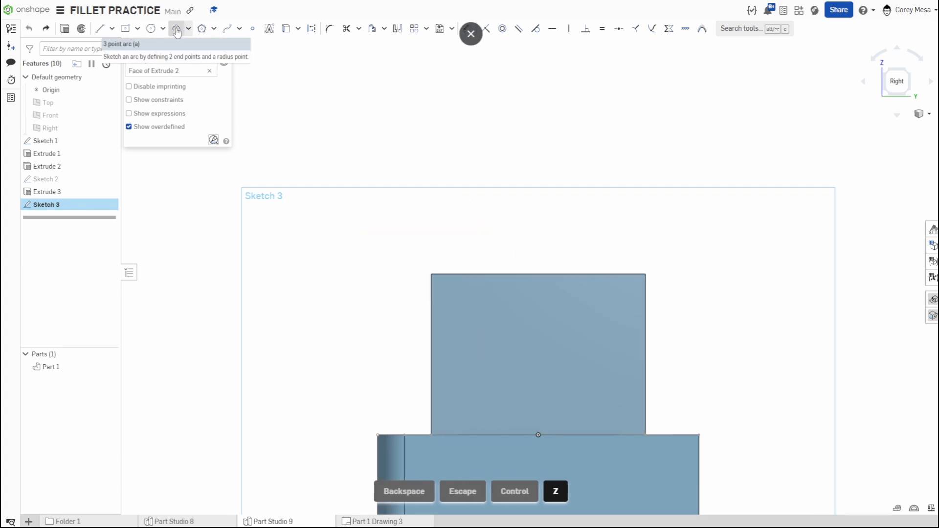
- Sketch a quarter-circle center point arc with a 0.75 in radius, centered on the block's top front corner, between its top and front edges
left_click(188, 31)
left_click(200, 79)
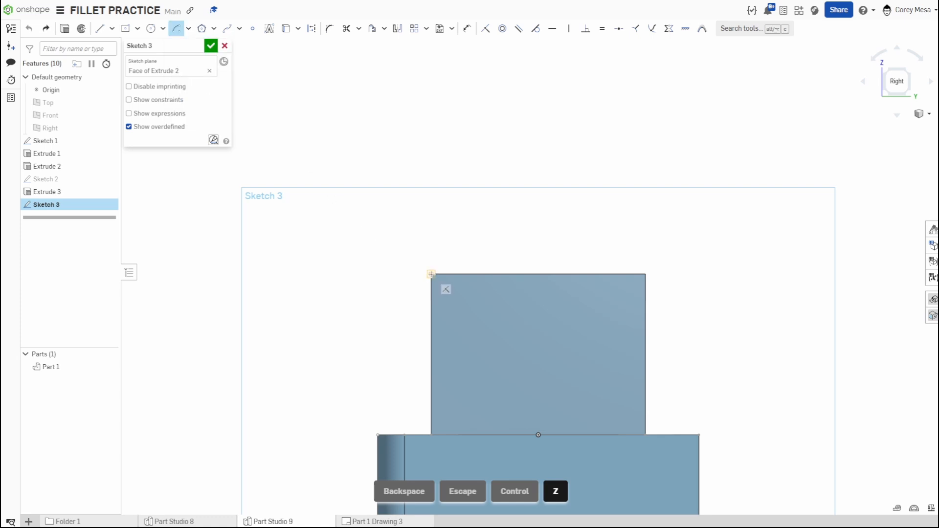
left_click(431, 274)
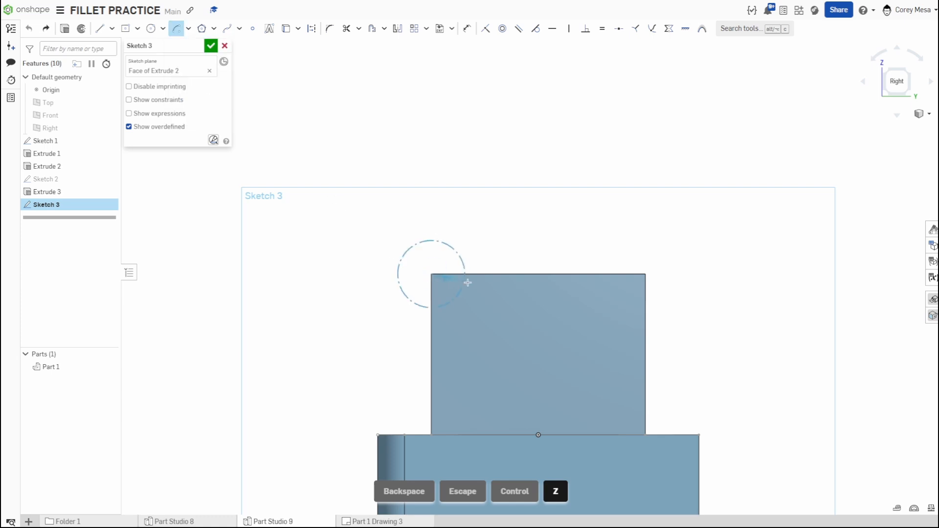
left_click(500, 274)
left_click(431, 343)
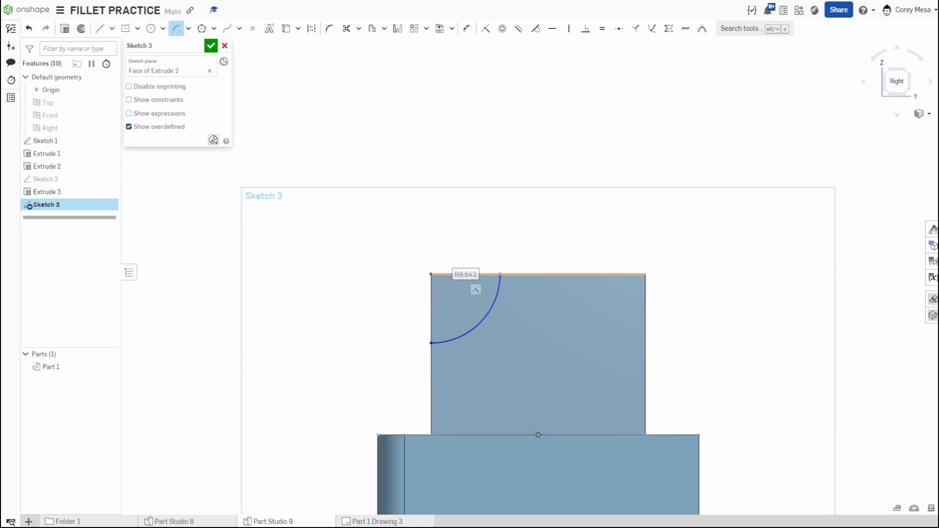
left_click(462, 274)
type("75")
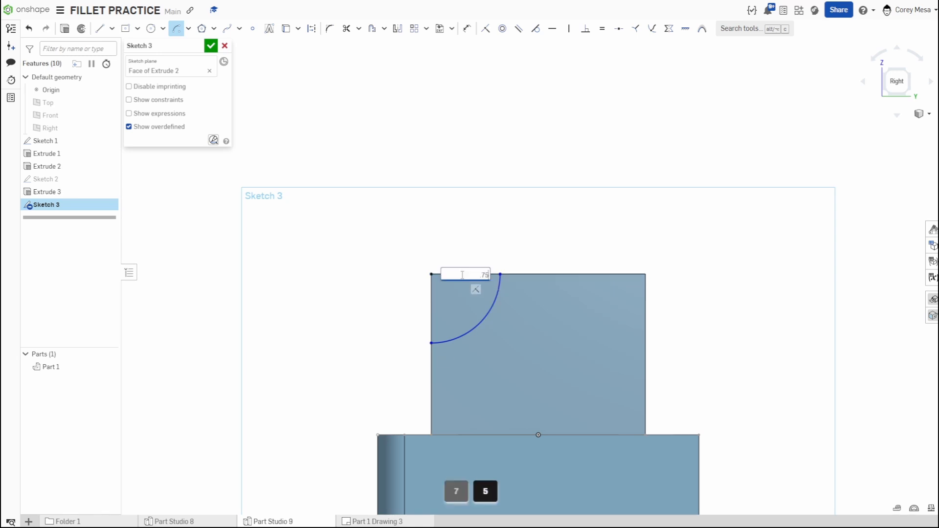
key("Return")
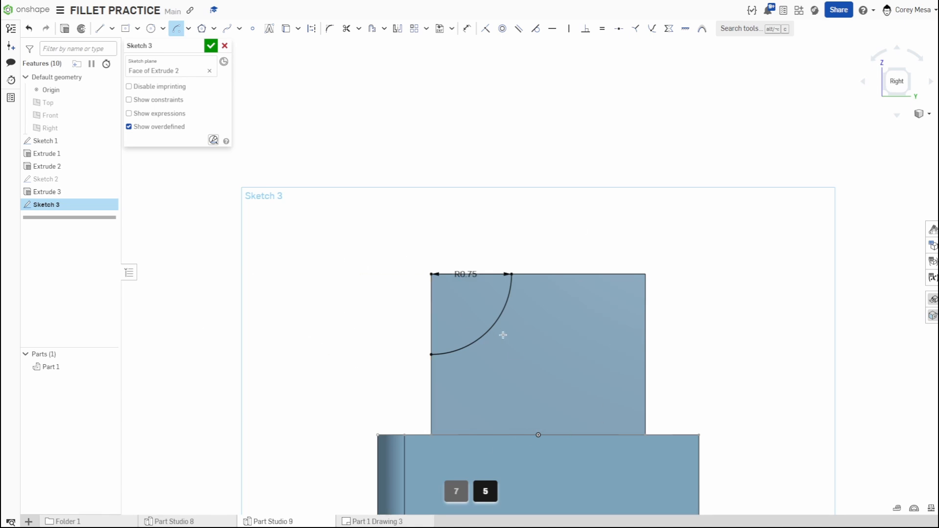
- Draw a 0.5 in diameter circle in the lower back area of the block's right face
left_click(150, 29)
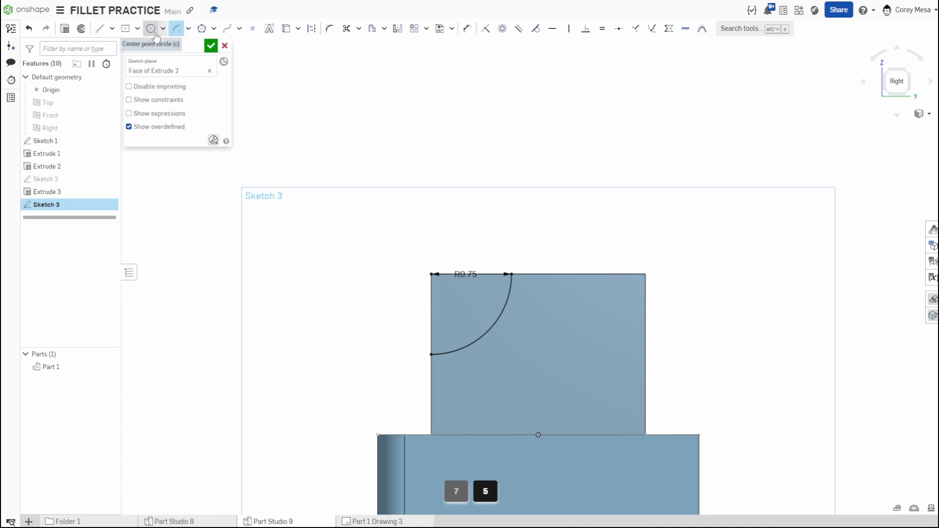
left_click(588, 379)
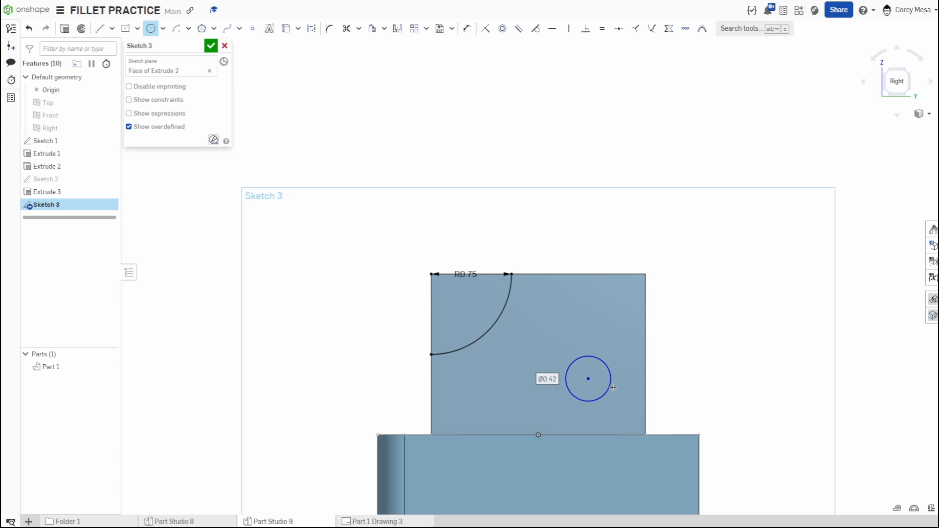
type("5")
left_click(613, 387)
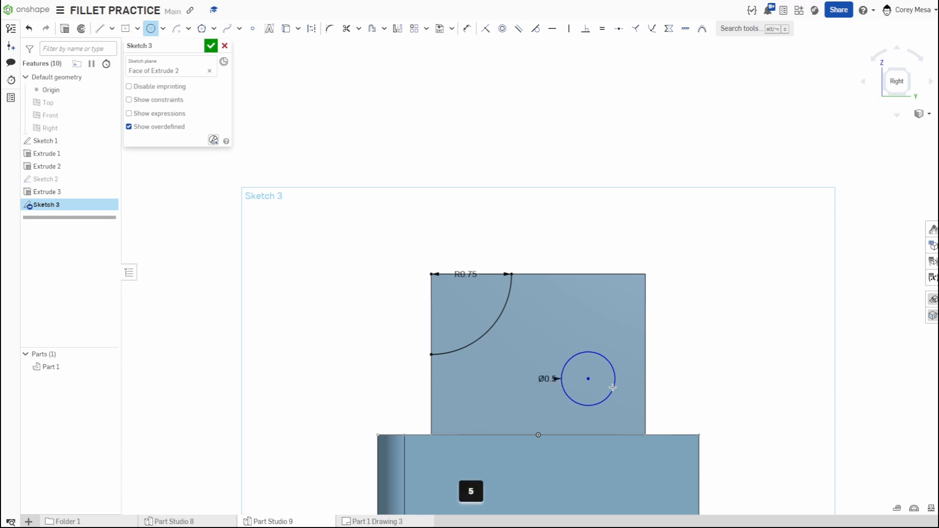
- Dimension the circle's center 0.75 in from the block's back edge
key("d")
left_click(588, 379)
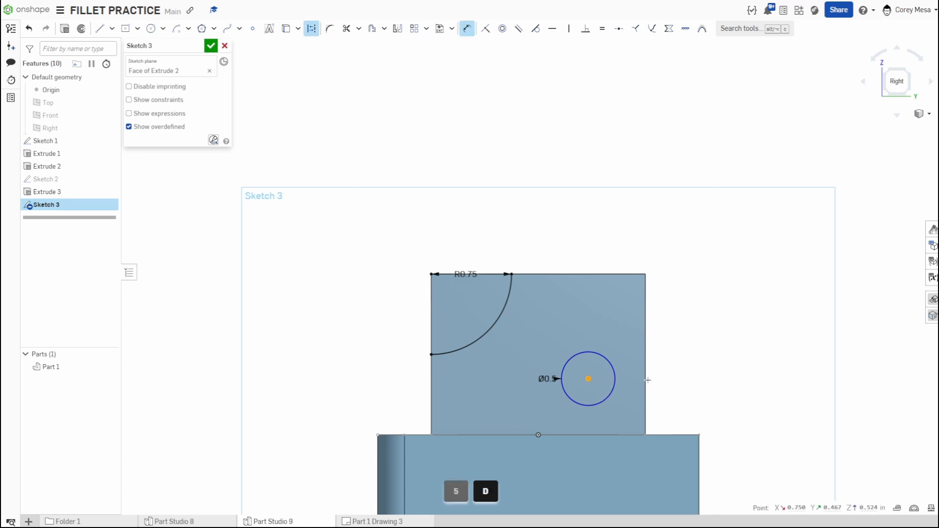
left_click(645, 377)
left_click(618, 324)
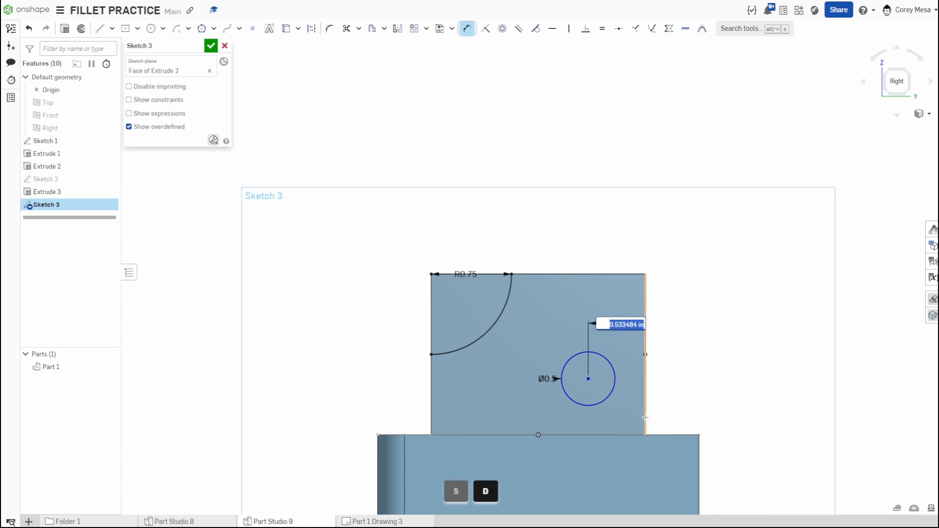
type(".75")
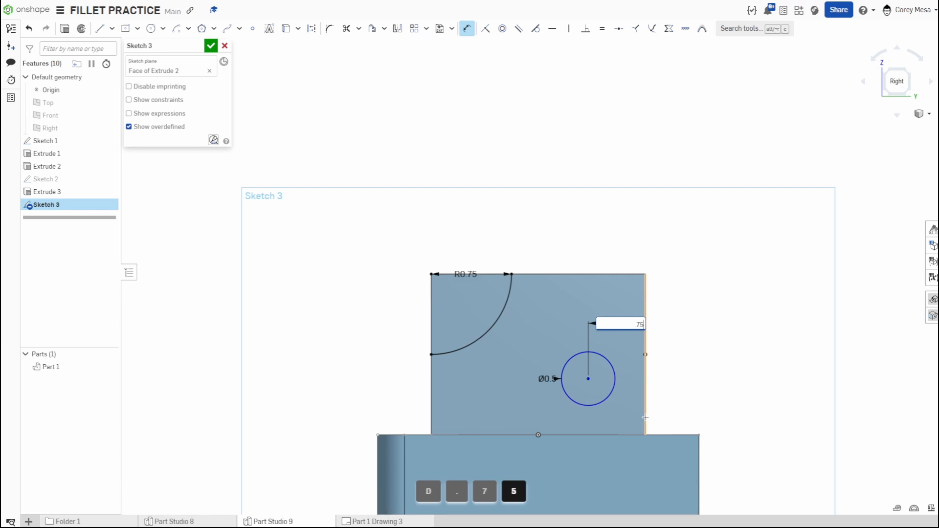
key("Return")
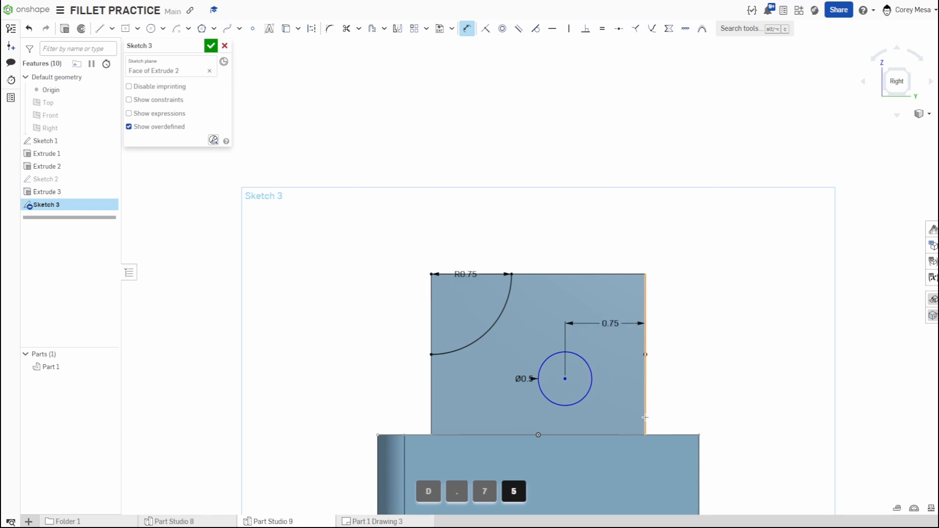
- Dimension the circle's center 0.75 in above the base plate's top edge and finish the sketch
left_click(599, 435)
left_click(565, 378)
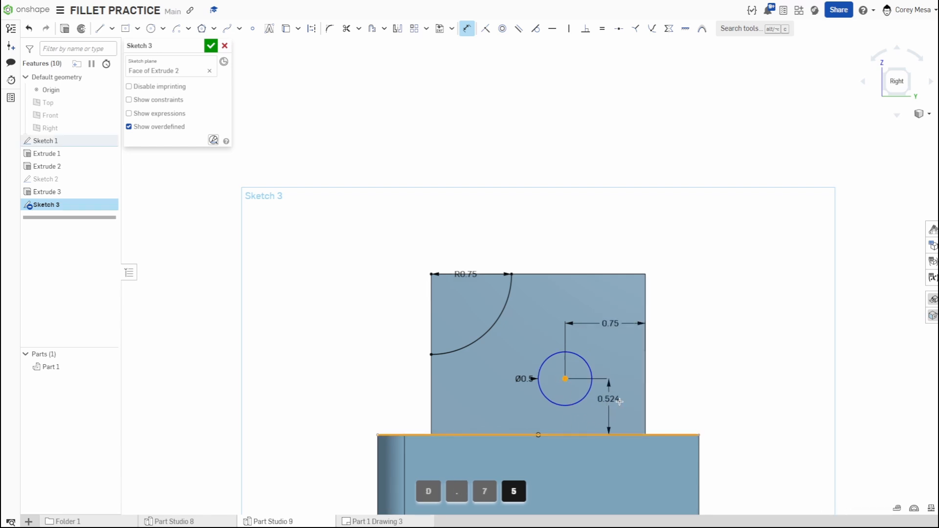
left_click(619, 404)
type(".")
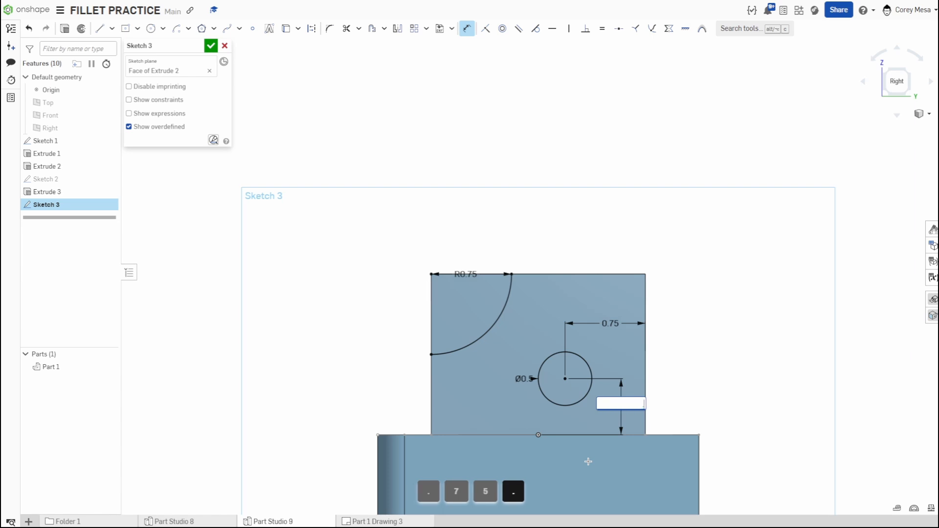
type("75")
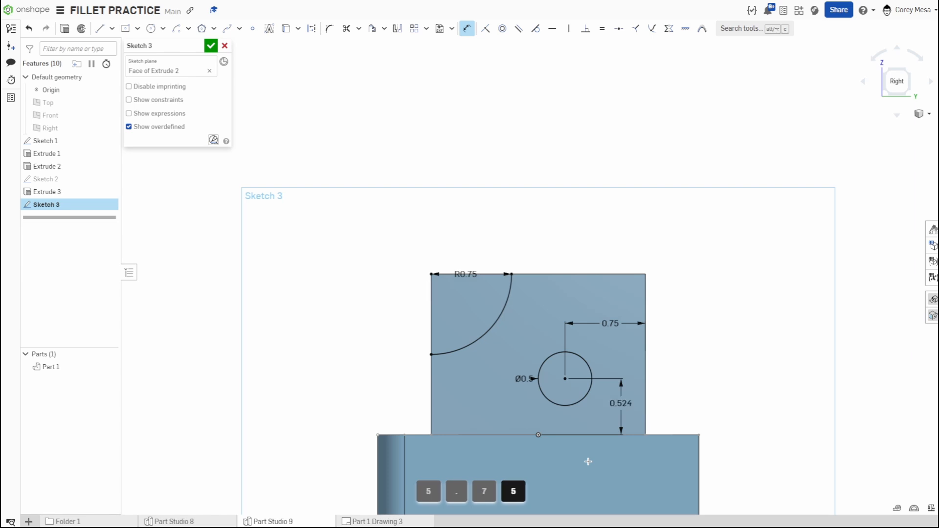
key("Return")
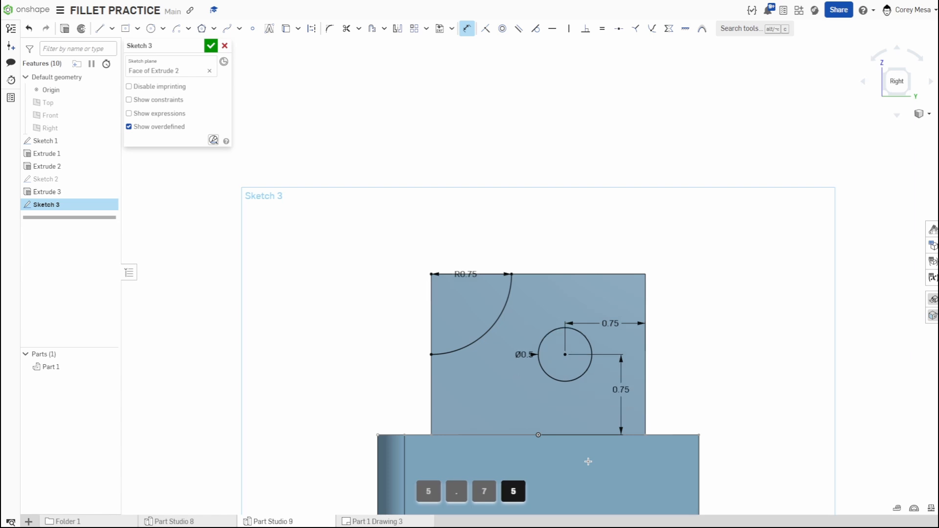
left_click(211, 45)
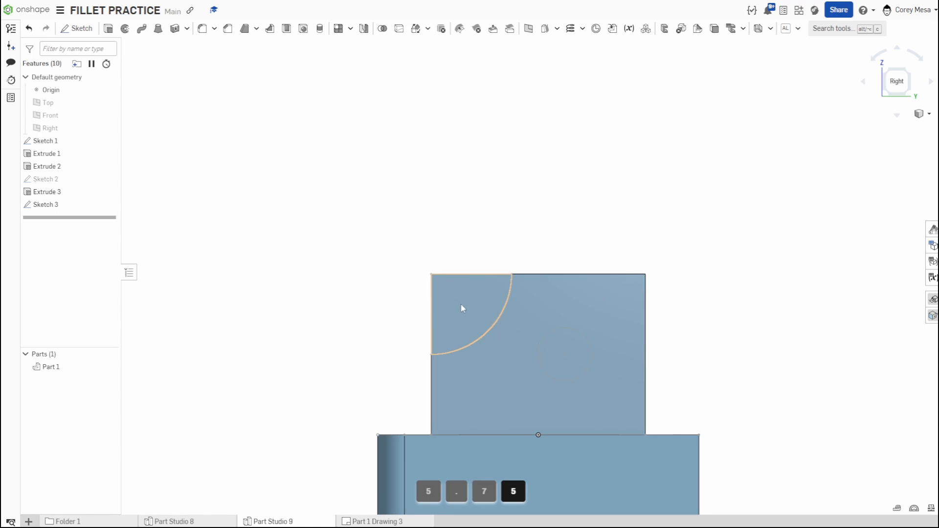
- Extrude the quarter-circle and circle regions as a Remove cut with the Up to face end type, ending at the block's left face
mouse_move(524, 356)
right_mouse_down()
mouse_move(542, 358)
mouse_move(515, 330)
right_mouse_up()
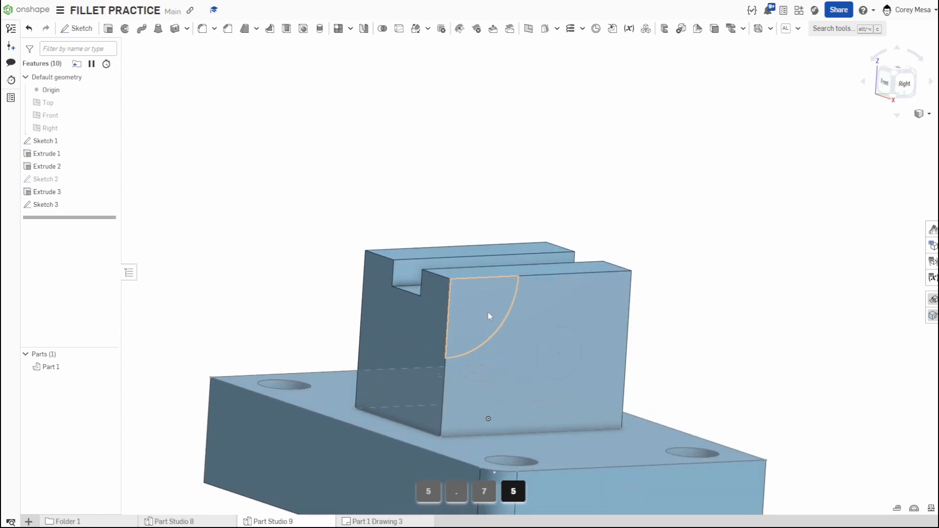
left_click(562, 356)
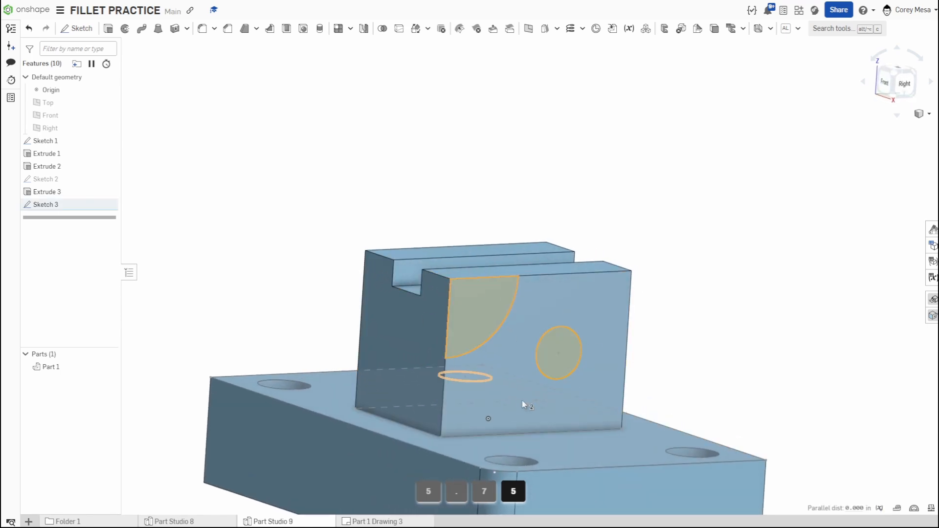
left_click(107, 29)
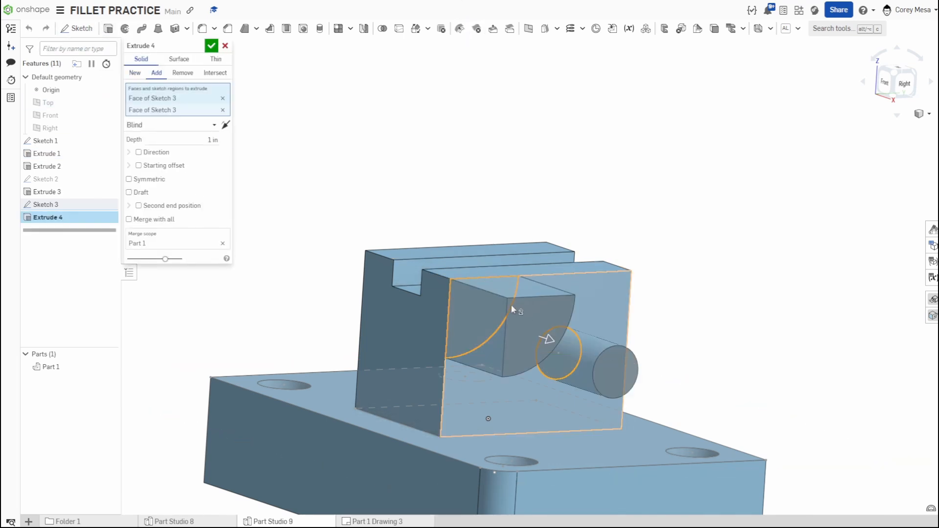
left_click(182, 73)
right_click_drag(432, 337, 372, 274)
left_click(175, 125)
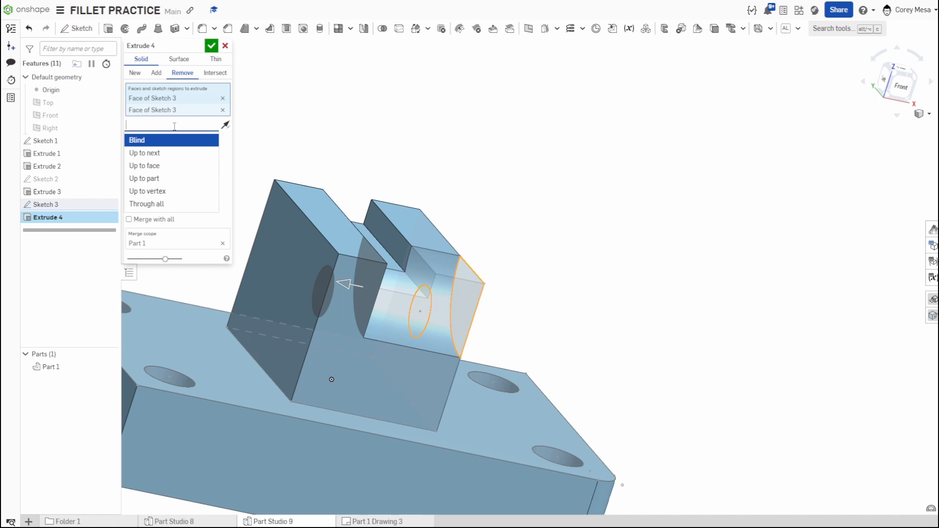
left_click(186, 166)
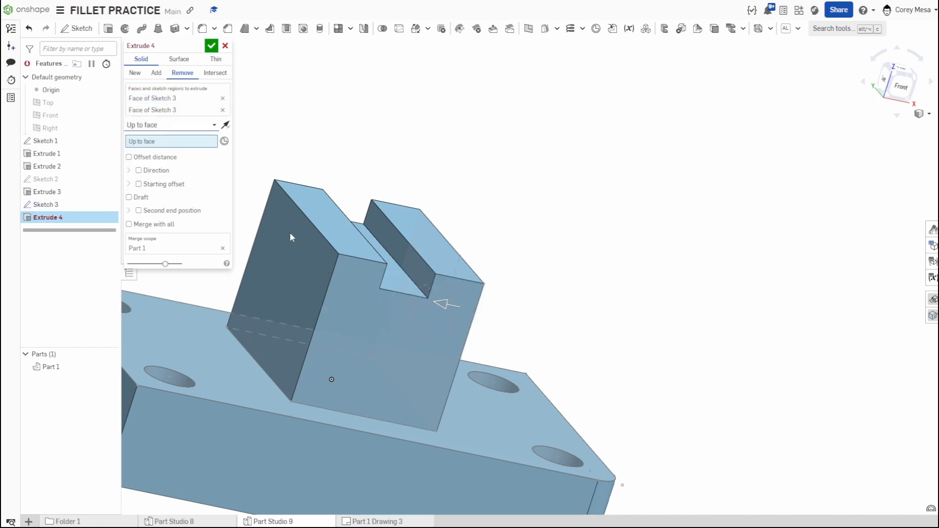
left_click(319, 263)
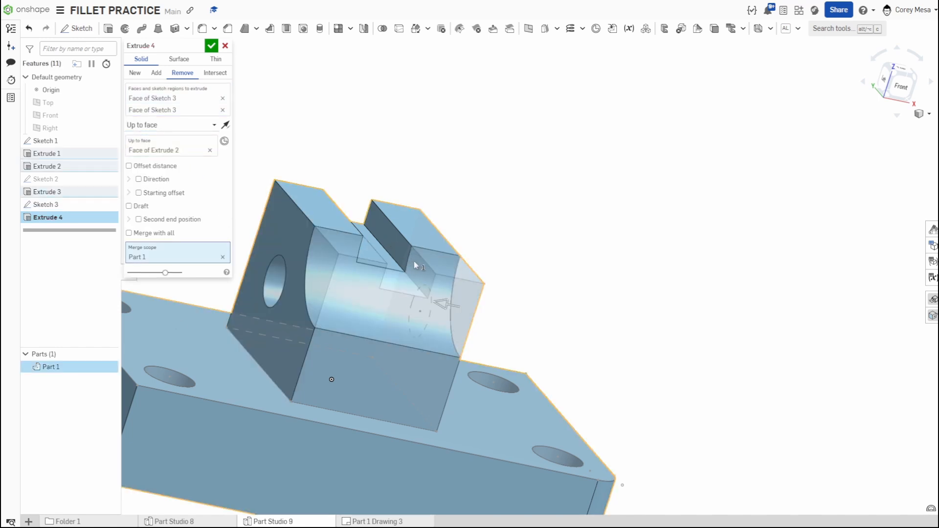
right_click_drag(593, 293, 528, 281)
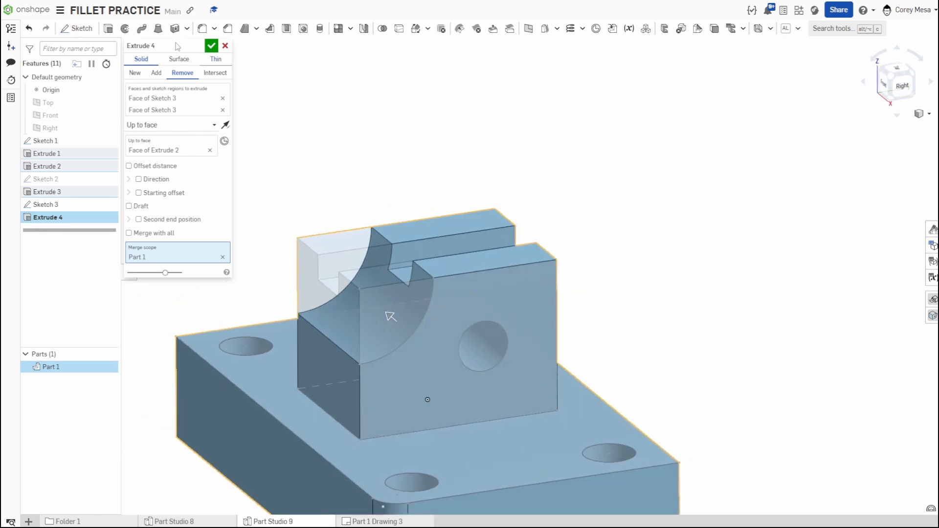
left_click(211, 47)
- Start a Fillet feature and set its type to Full round
scroll(527, 269, "down", 5)
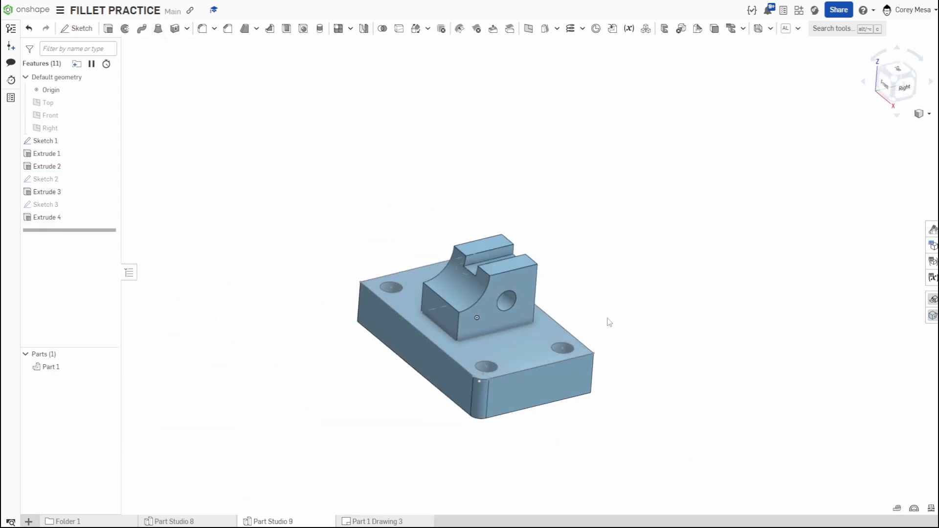
mouse_move(608, 321)
right_mouse_down()
mouse_move(624, 342)
mouse_move(617, 334)
right_mouse_up()
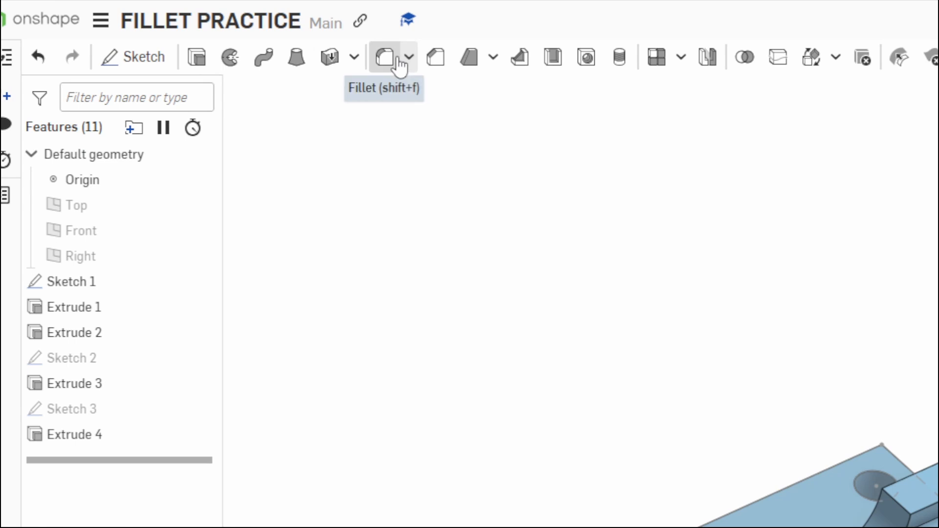
left_click(409, 58)
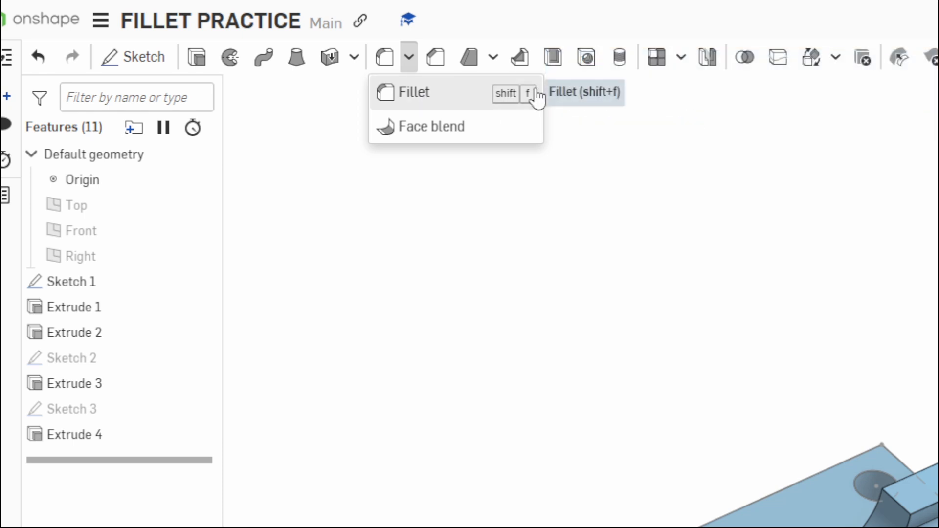
left_click(482, 104)
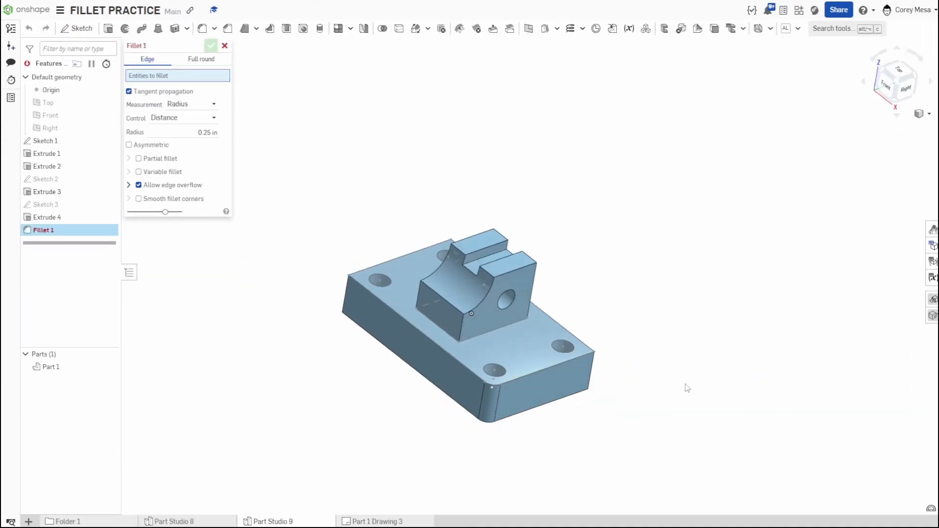
right_click_drag(685, 384, 678, 376)
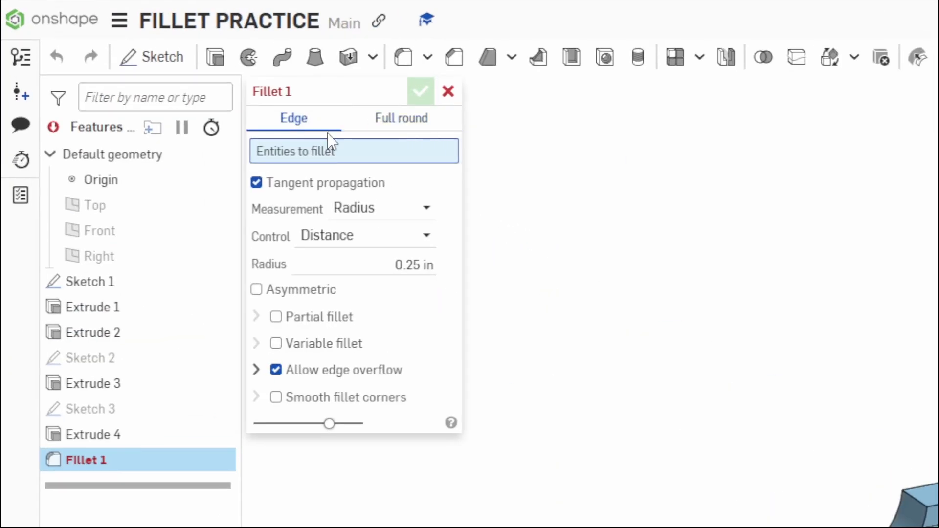
left_click(399, 126)
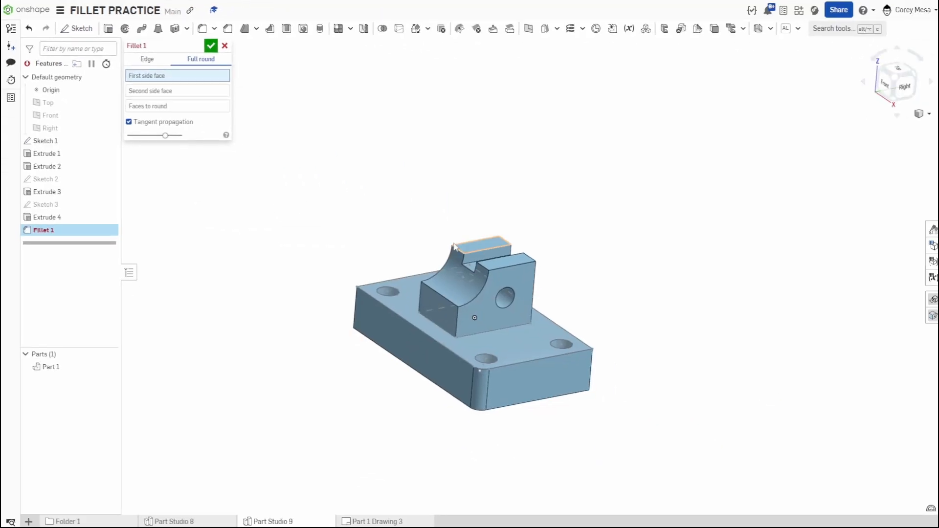
scroll(523, 289, "up", 8)
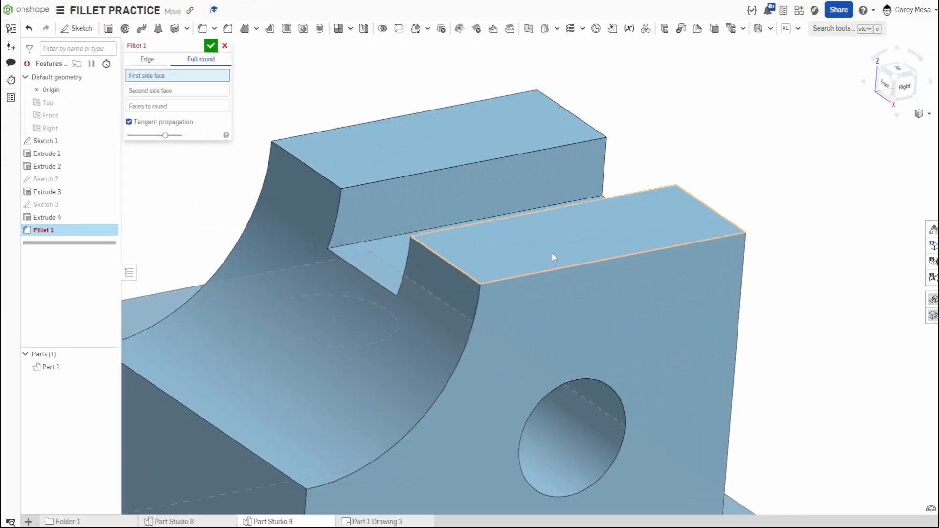
left_click(551, 254)
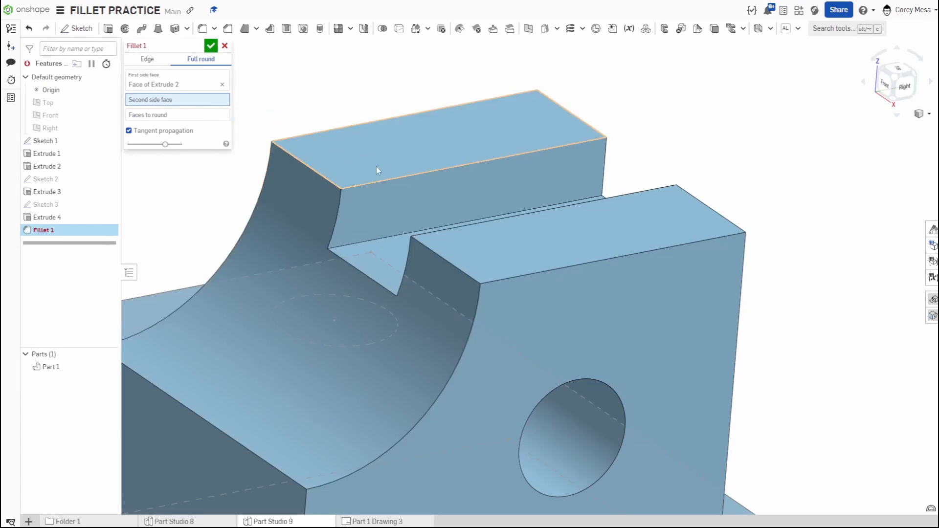
left_click(551, 301)
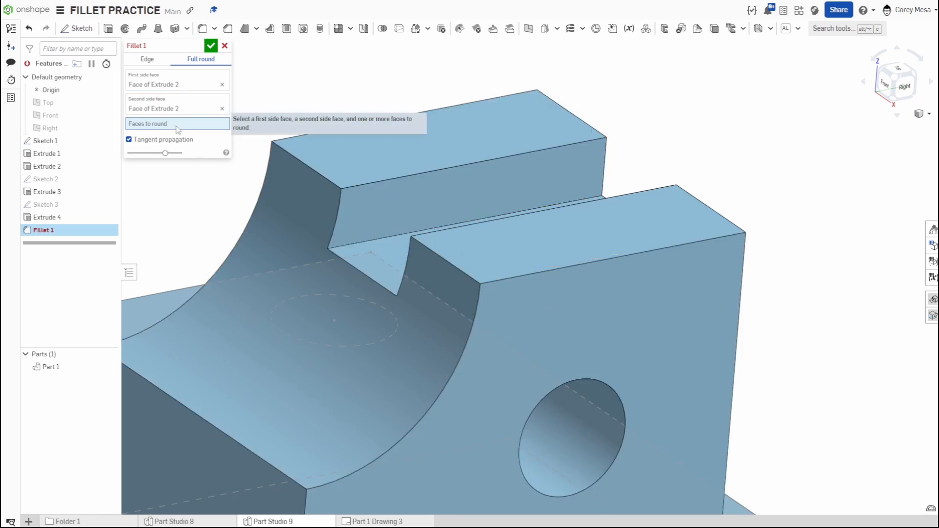
left_click(222, 108)
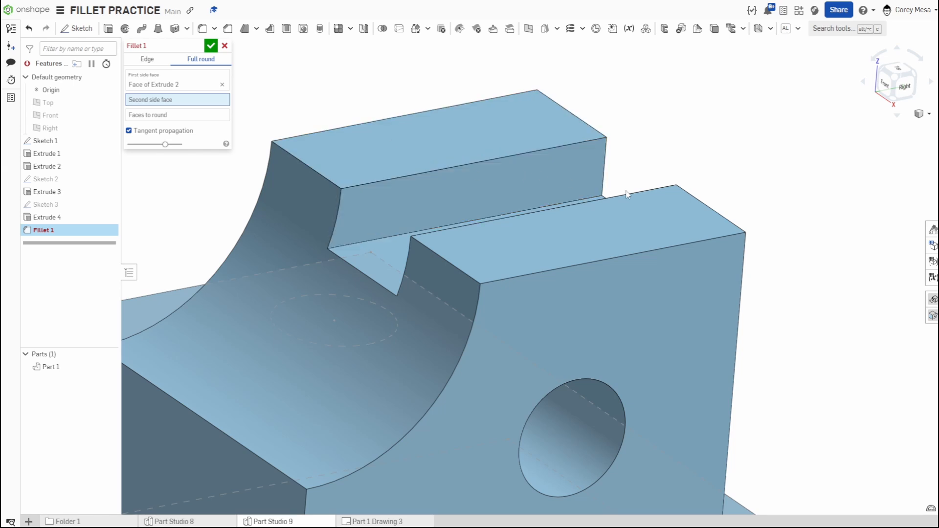
left_click(222, 84)
- Try a full round on the base plate's back face, using the plate's right and left faces as side faces
right_click_drag(468, 198, 583, 264)
scroll(607, 406, "up", 2)
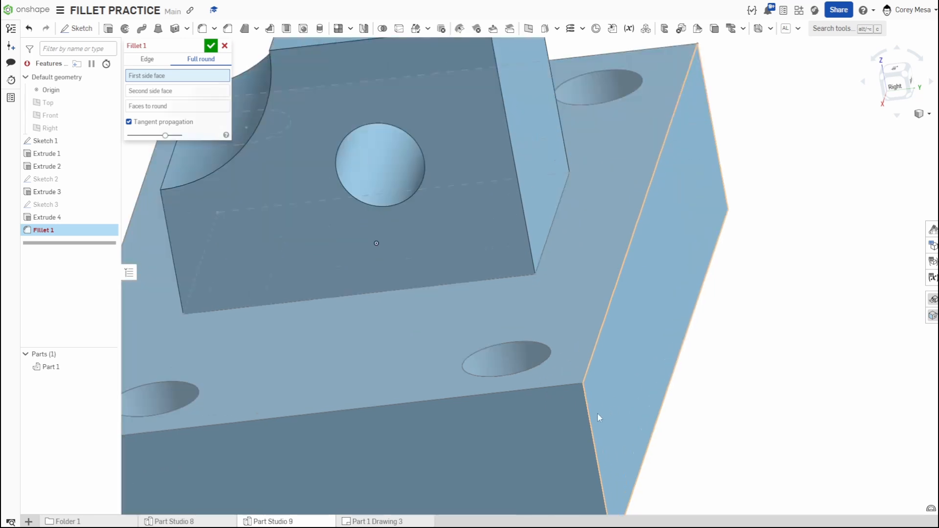
scroll(597, 412, "down", 1)
middle_click_drag(588, 358, 603, 262)
left_click(545, 346)
scroll(587, 323, "down", 5)
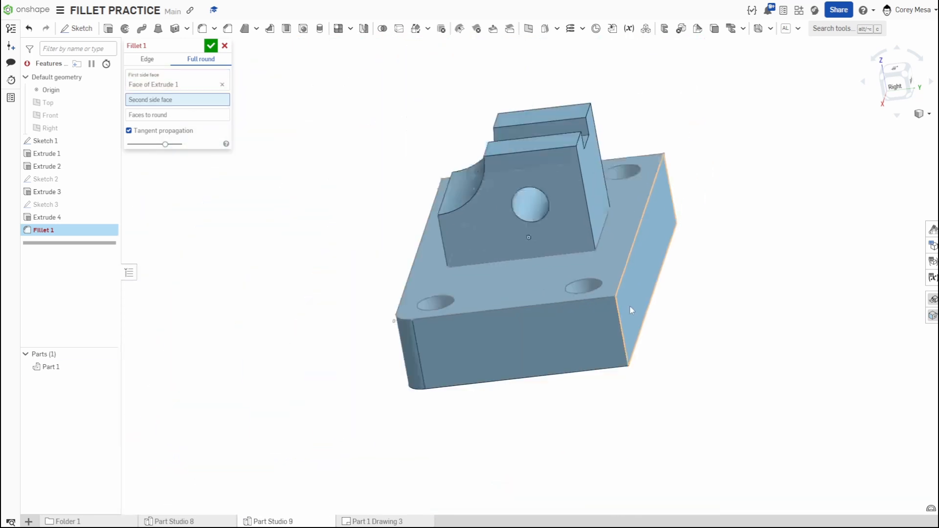
right_click_drag(629, 305, 685, 239)
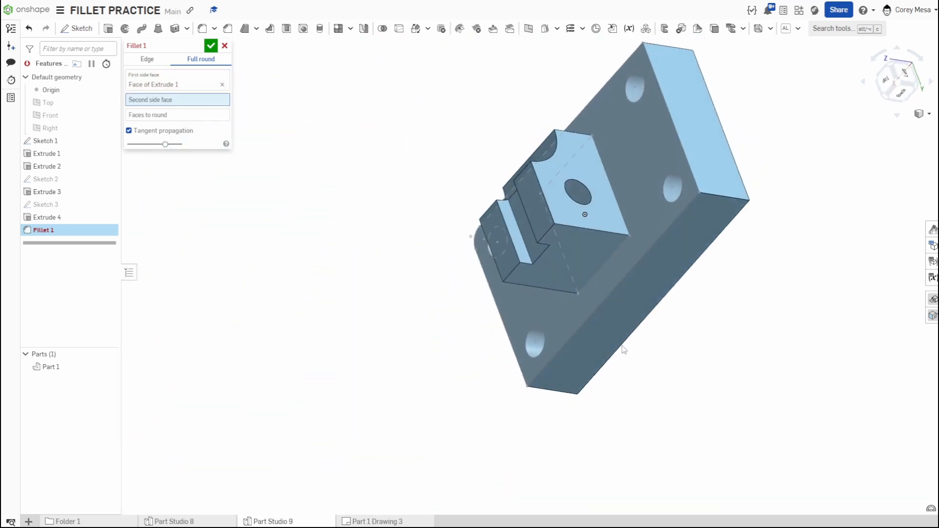
left_click(717, 196)
right_click_drag(719, 208, 673, 278)
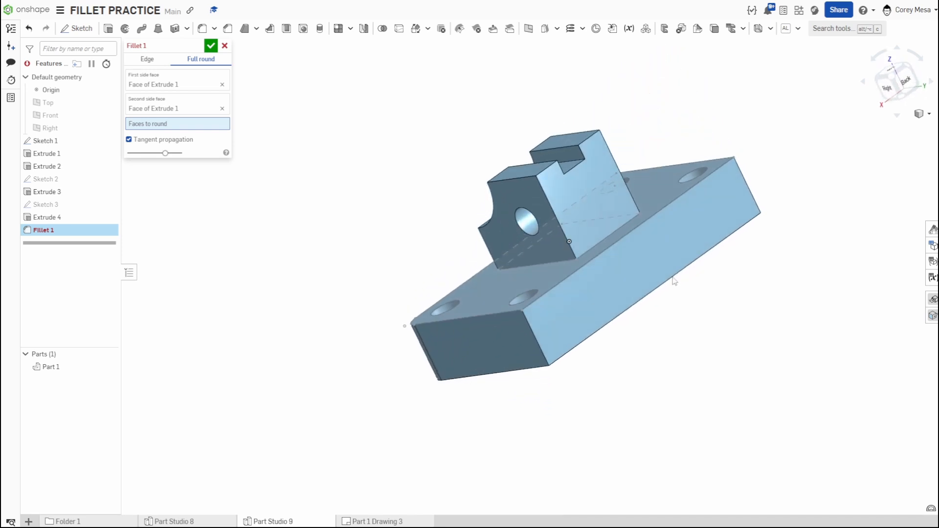
left_click(651, 258)
right_click_drag(653, 262, 638, 340)
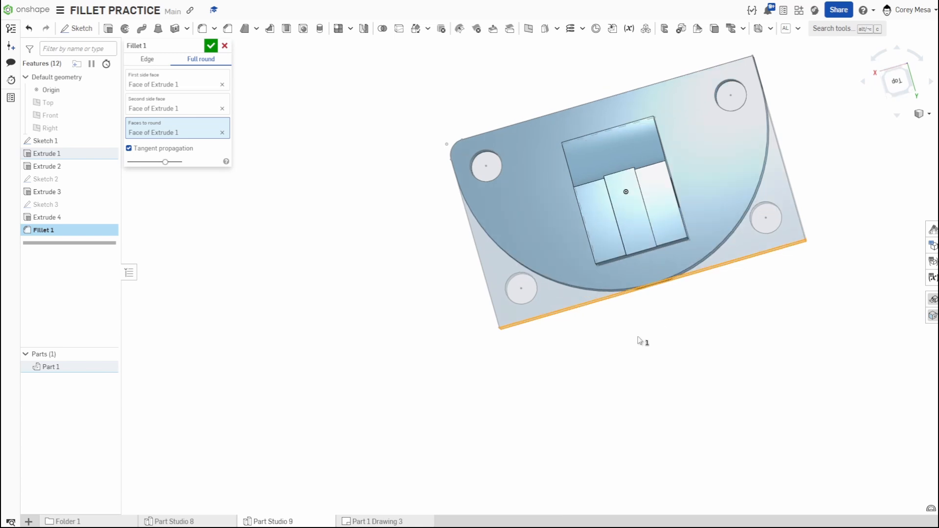
scroll(534, 298, "up", 5)
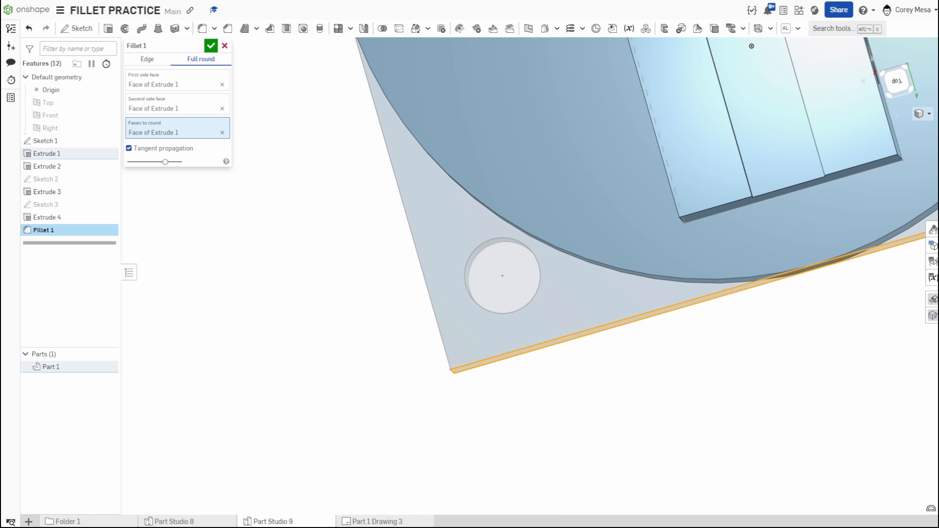
- Clear the base plate's three face selections from the full round fillet
left_click(223, 133)
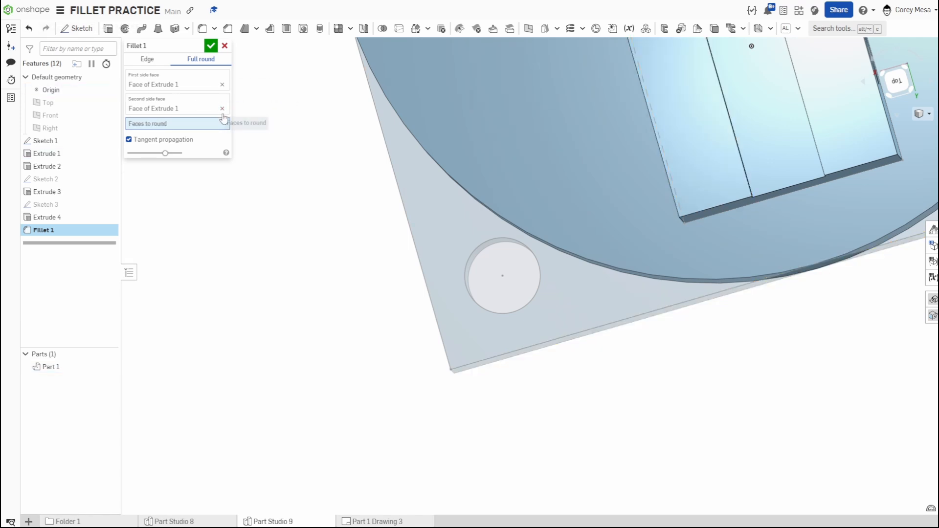
left_click(222, 109)
left_click(223, 85)
- Apply a full round fillet to the slotted block's back face, using the block's left and right faces as side faces
right_click_drag(719, 265, 589, 276)
left_click(604, 295)
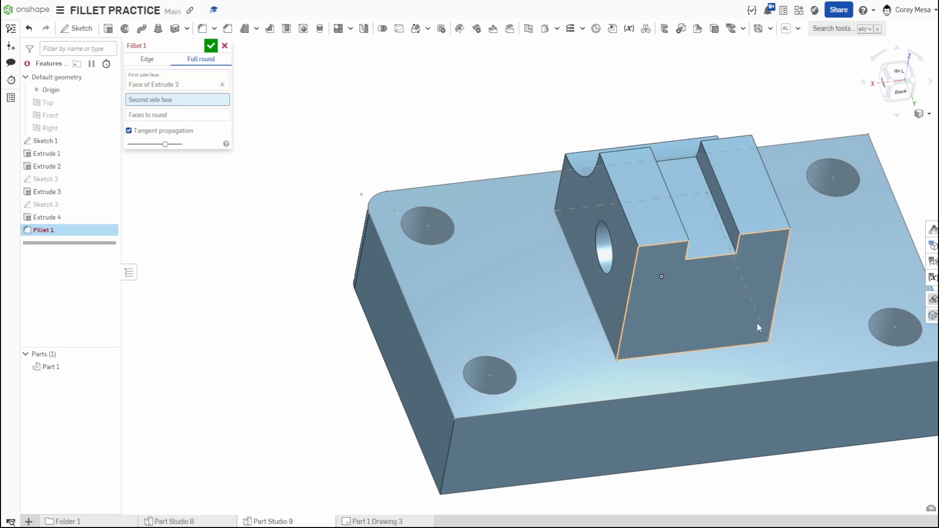
right_click_drag(755, 322, 771, 289)
left_click(770, 286)
right_click_drag(661, 365, 701, 333)
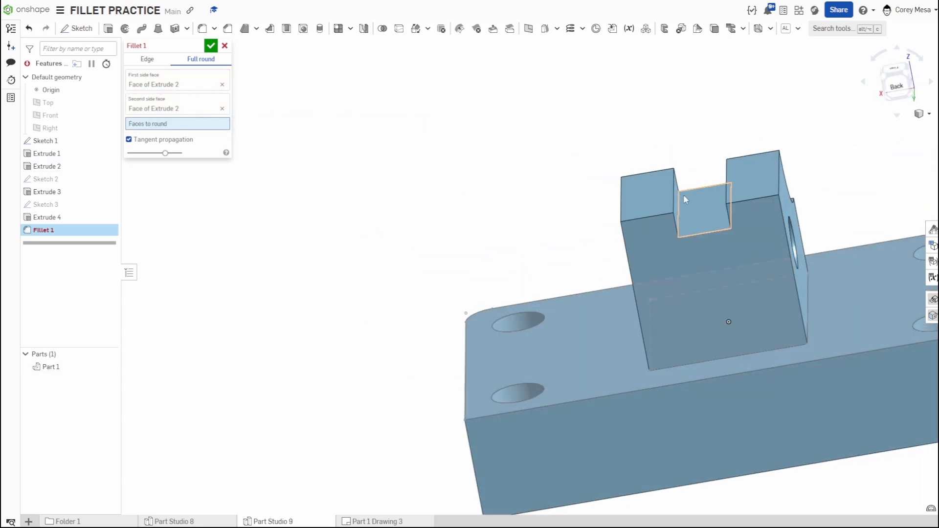
left_click(648, 196)
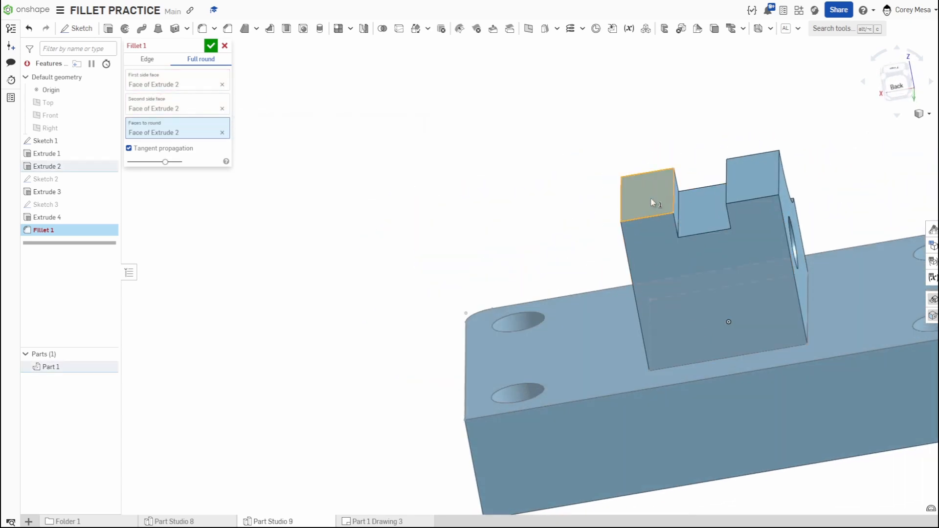
left_click(222, 133)
left_click(691, 314)
right_click_drag(691, 317, 610, 341)
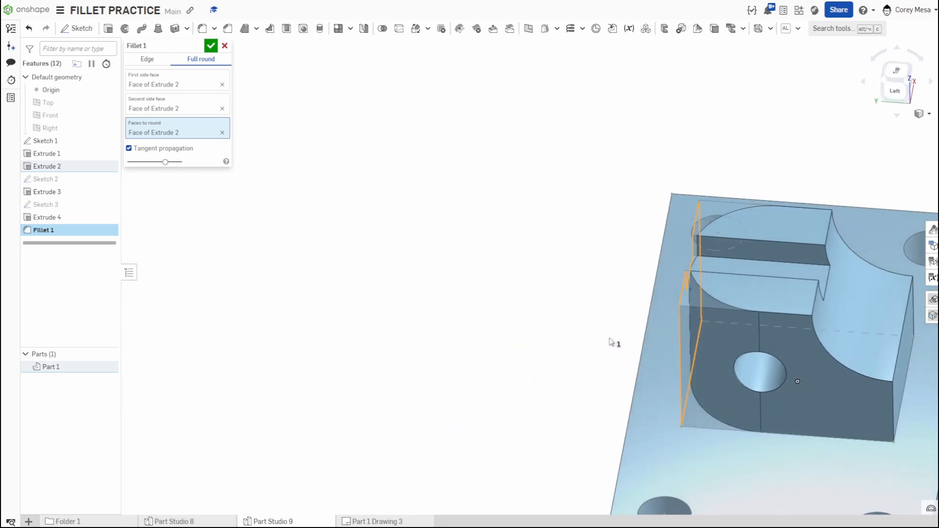
left_click(211, 46)
- Reopen Sketch 1, move the R0.25 dimension outside the plate's rounded corner, and finish the sketch
right_click_drag(703, 353, 796, 277)
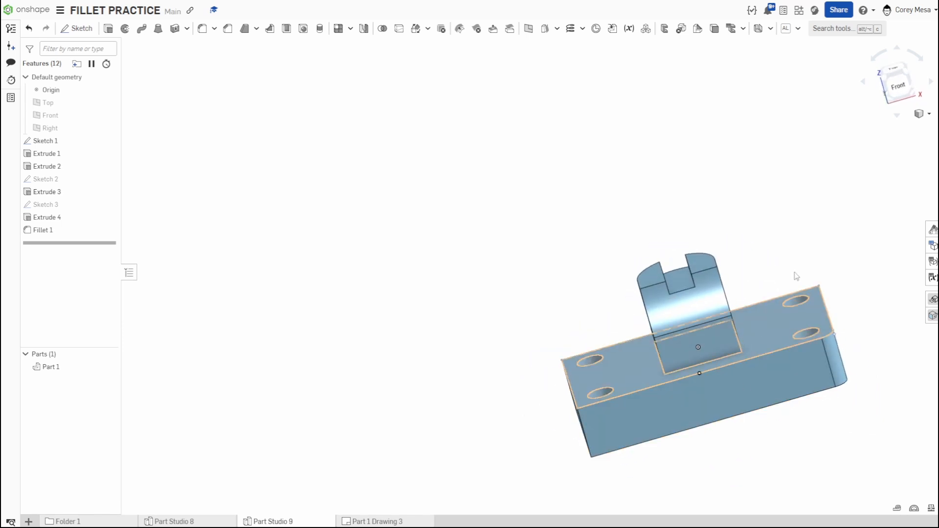
double_click(54, 141)
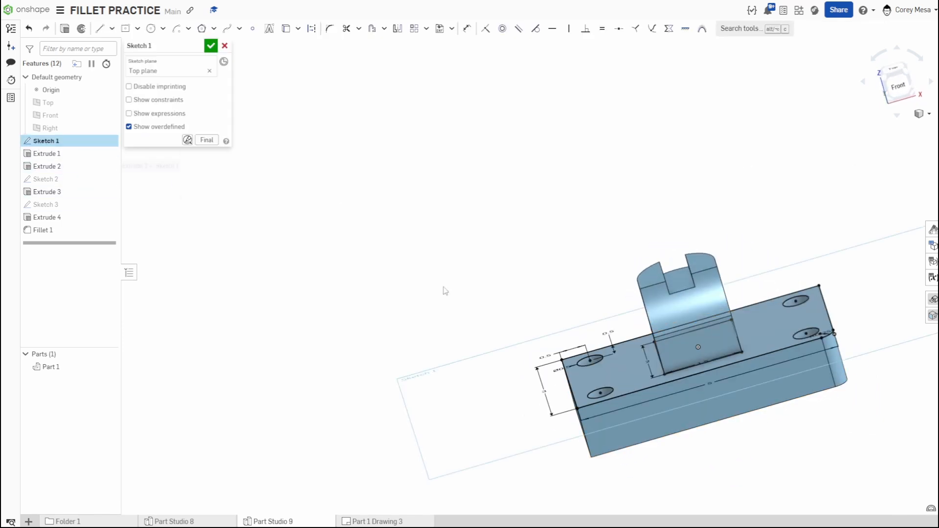
left_click(893, 71)
scroll(743, 434, "up", 5)
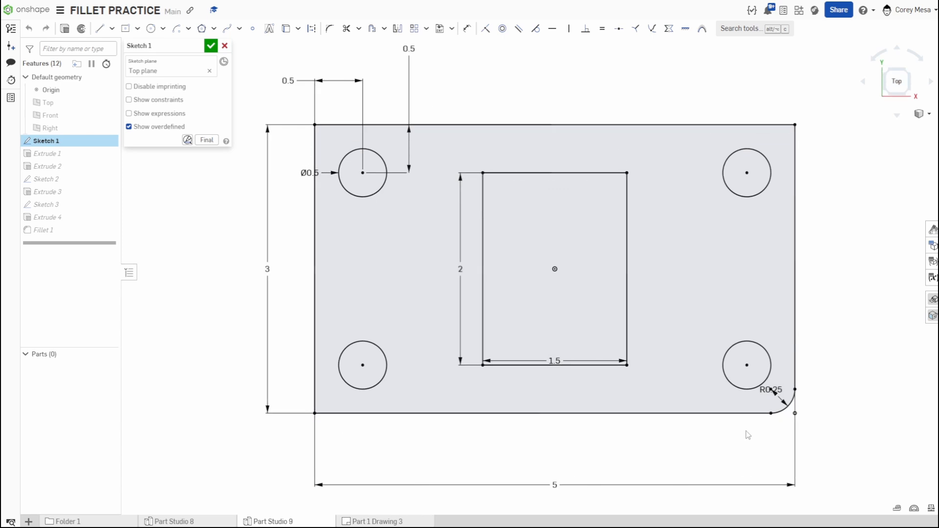
left_click_drag(858, 429, 860, 444)
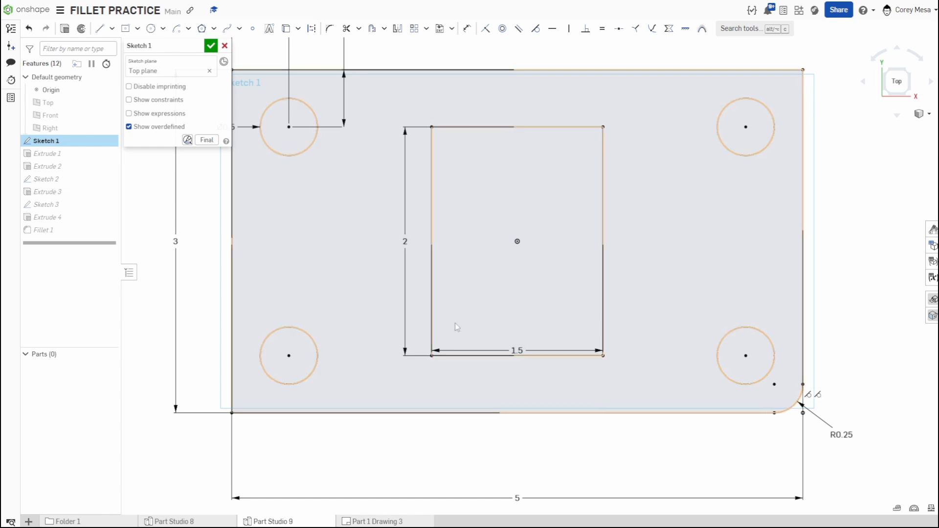
left_click(210, 46)
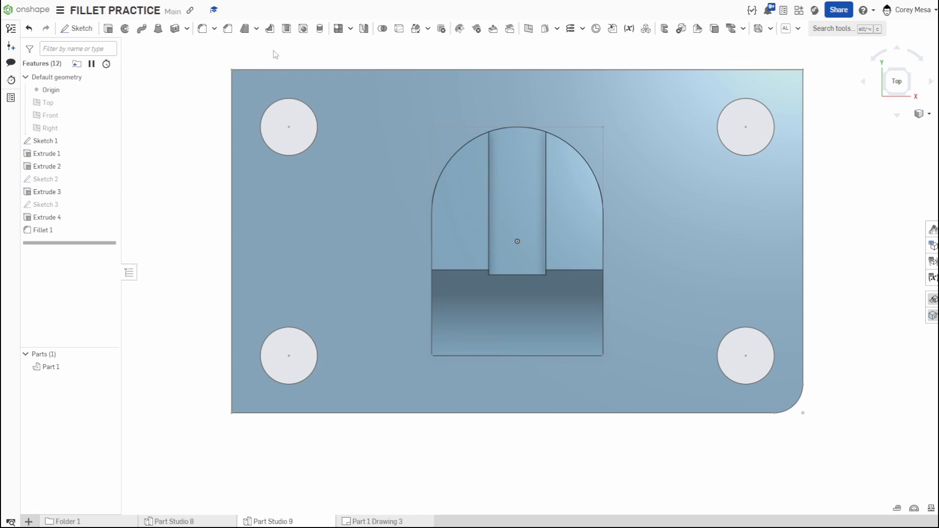
- Set up an edge fillet with a 0.25 in radius on the base plate's three remaining vertical corner edges
right_click_drag(423, 432, 445, 391)
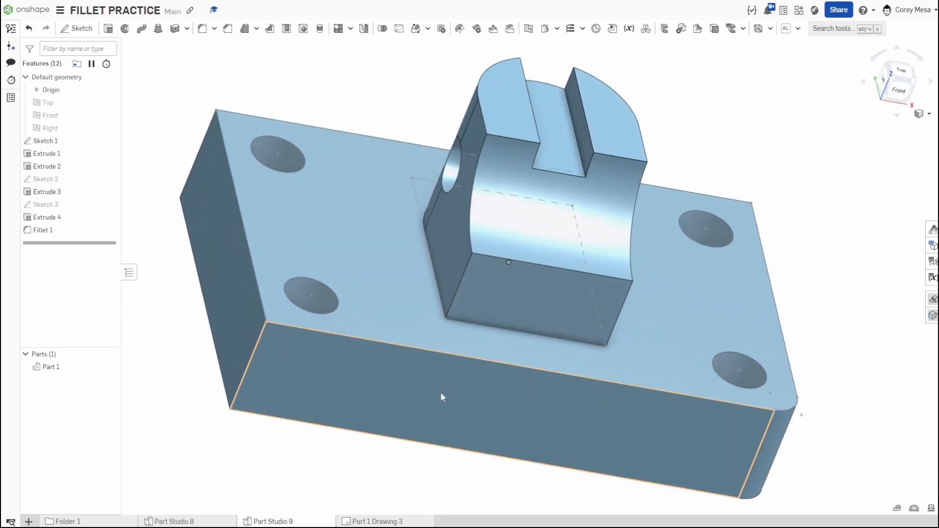
key("shift+f")
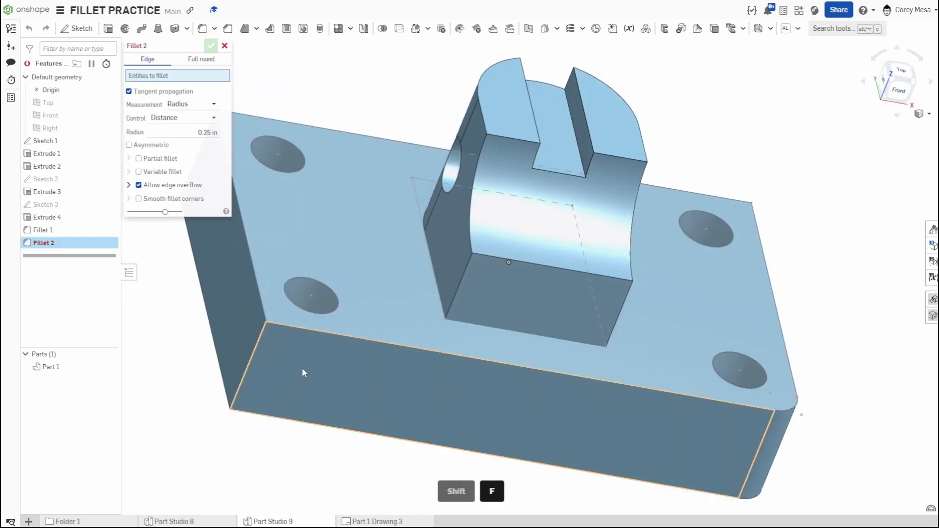
middle_click_drag(302, 368, 448, 360)
left_click(401, 342)
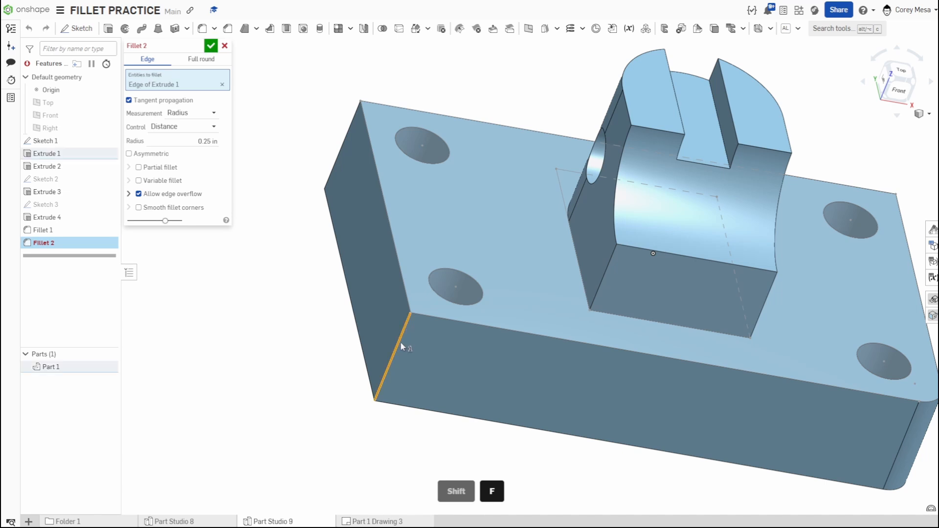
left_click(356, 121)
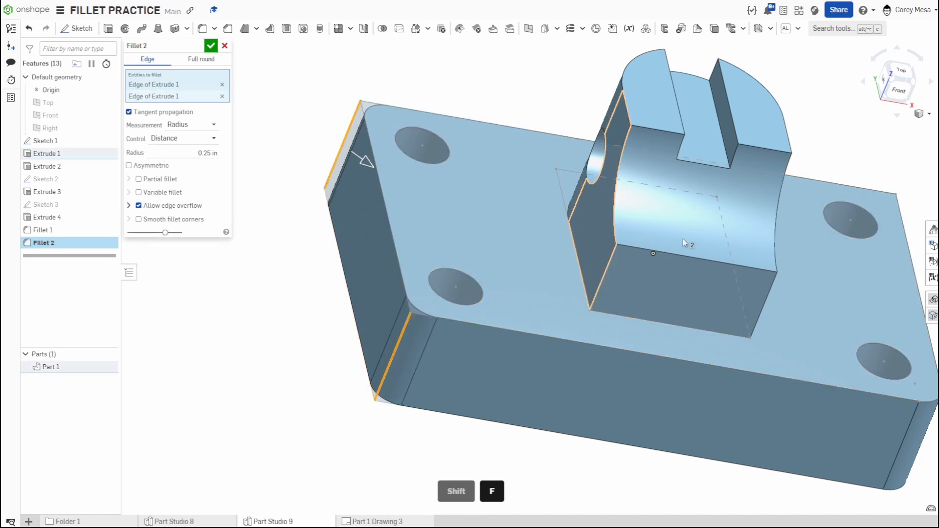
right_click_drag(682, 238, 755, 323)
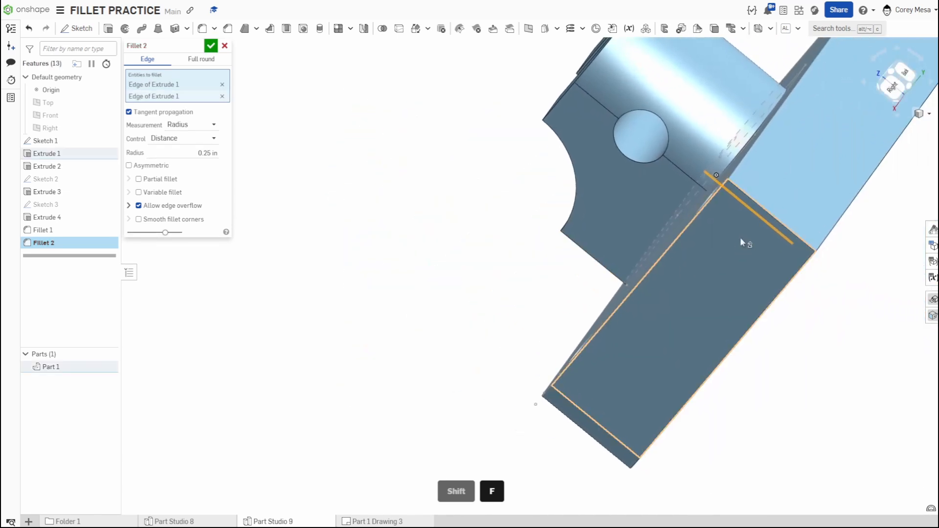
left_click(763, 218)
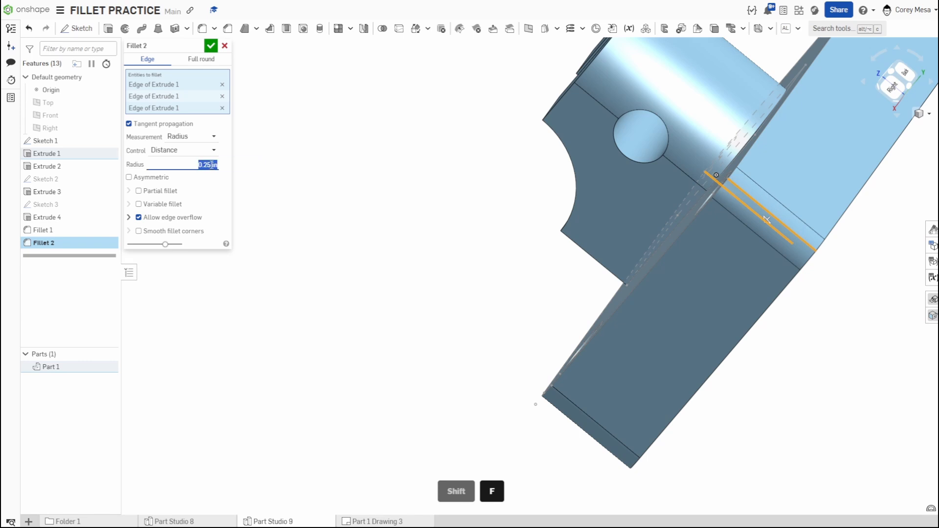
type(".25")
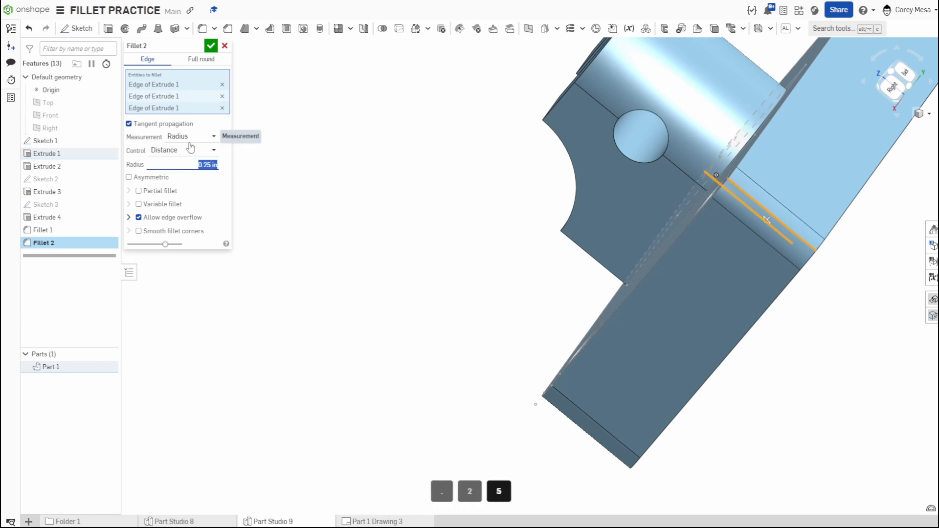
- Try larger radii up to 1.15 in on the base plate's corner edge fillet, then return the radius to 0.25 in
right_click_drag(377, 249, 532, 222)
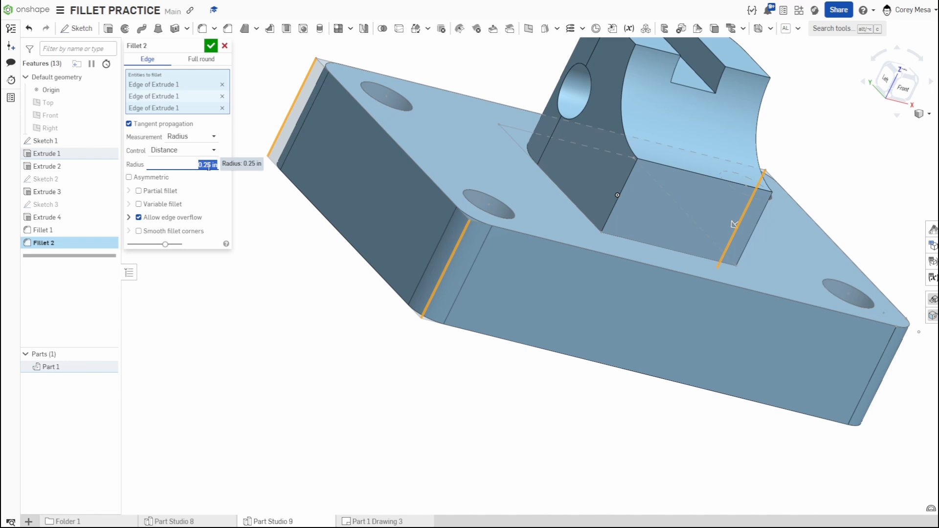
scroll(209, 167, "down", 2)
scroll(206, 166, "up", 6)
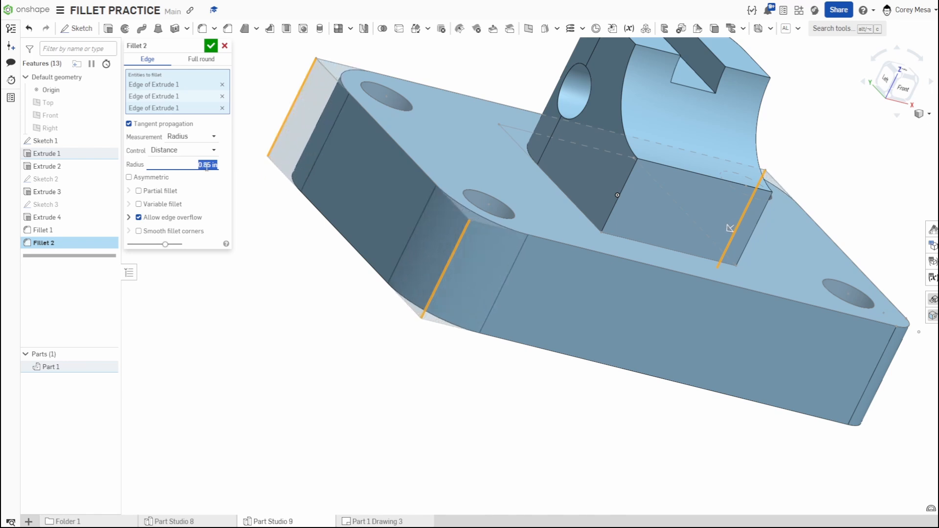
scroll(207, 166, "down", 2)
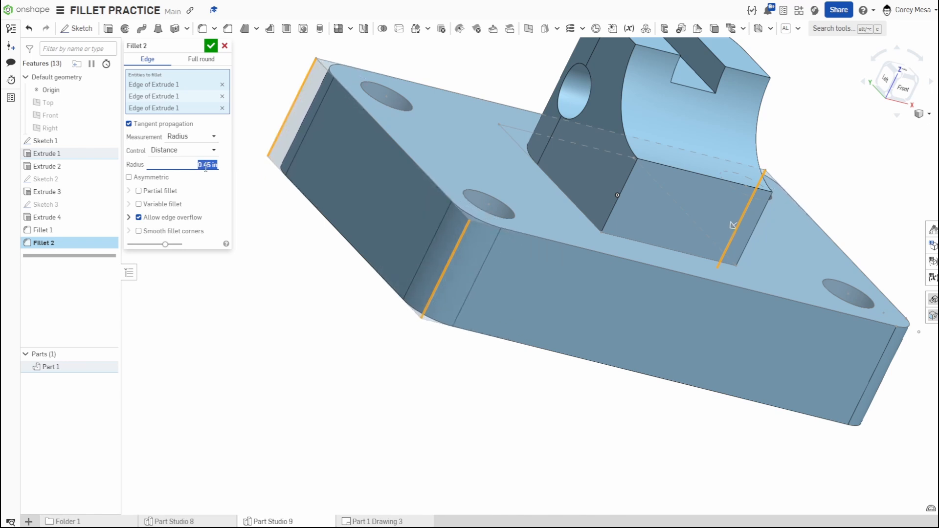
scroll(213, 165, "down", 1)
scroll(213, 164, "up", 1)
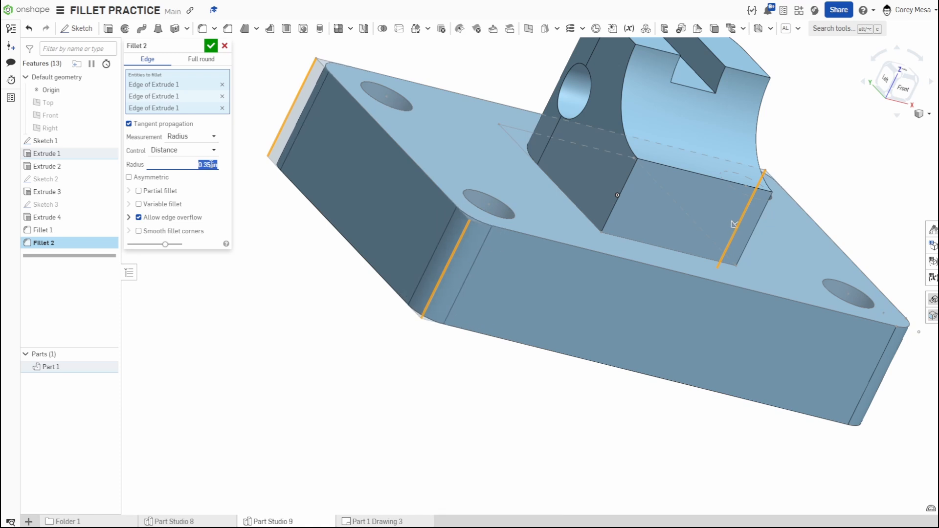
scroll(211, 165, "up", 1)
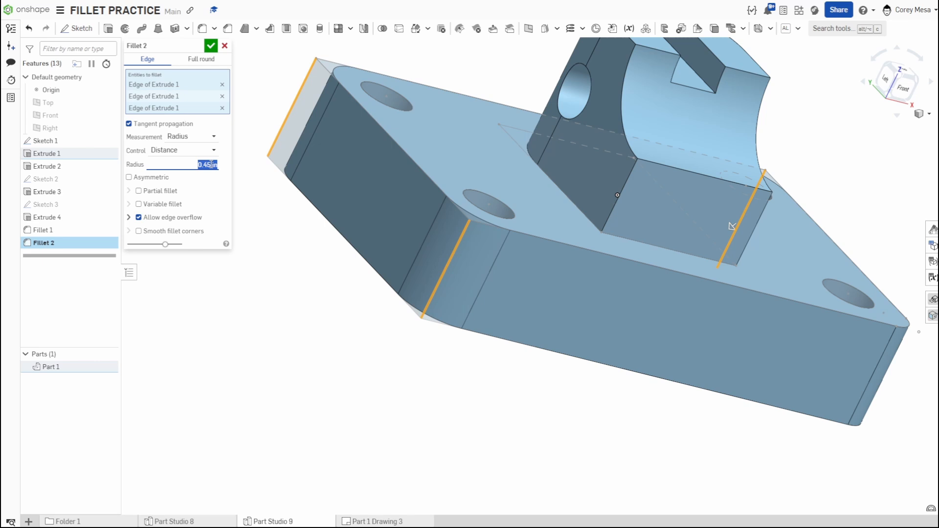
scroll(211, 165, "up", 8)
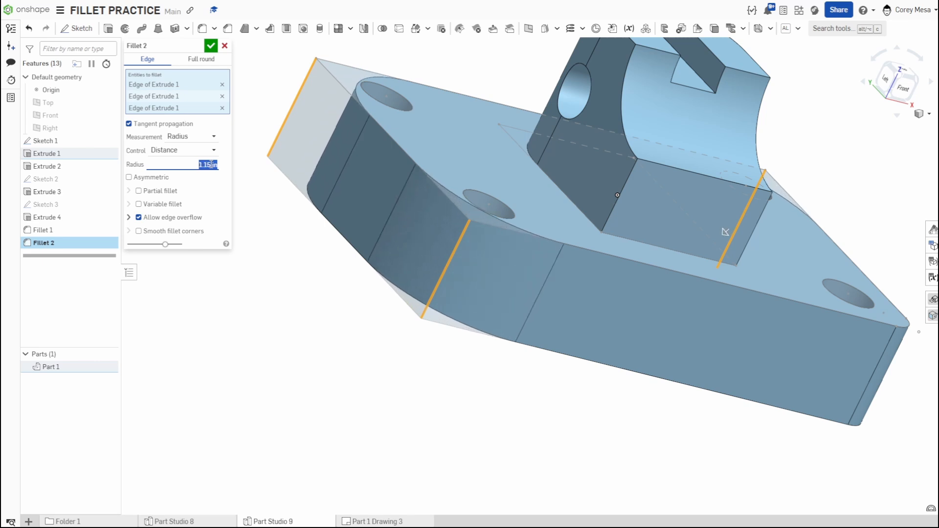
scroll(211, 165, "down", 1)
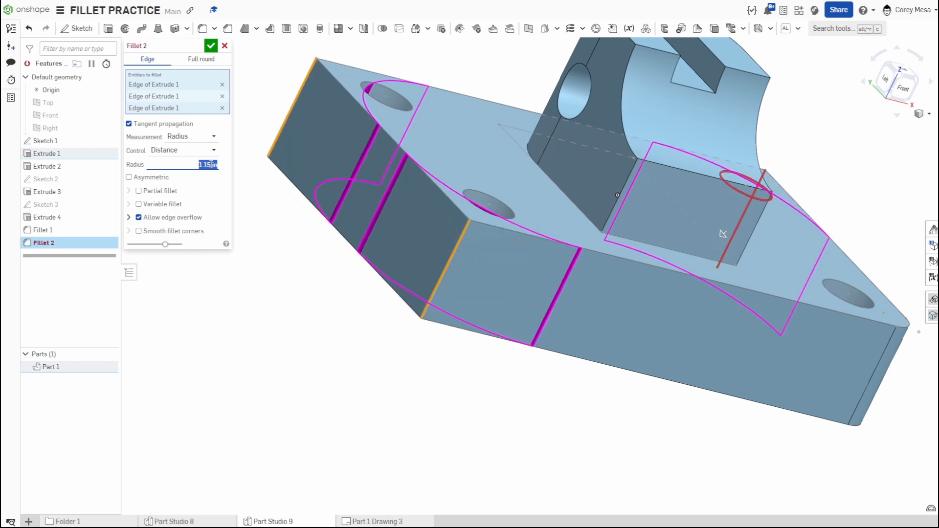
scroll(211, 164, "down", 1)
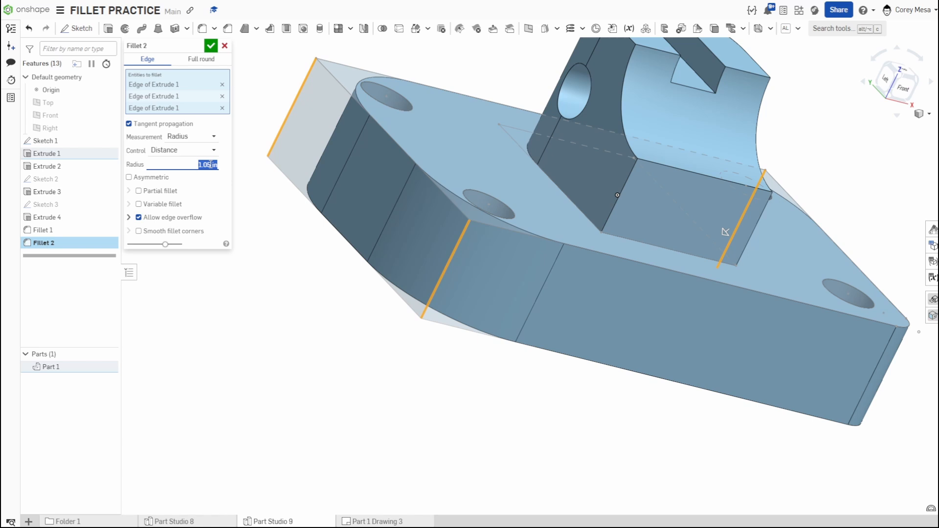
scroll(210, 165, "up", 1)
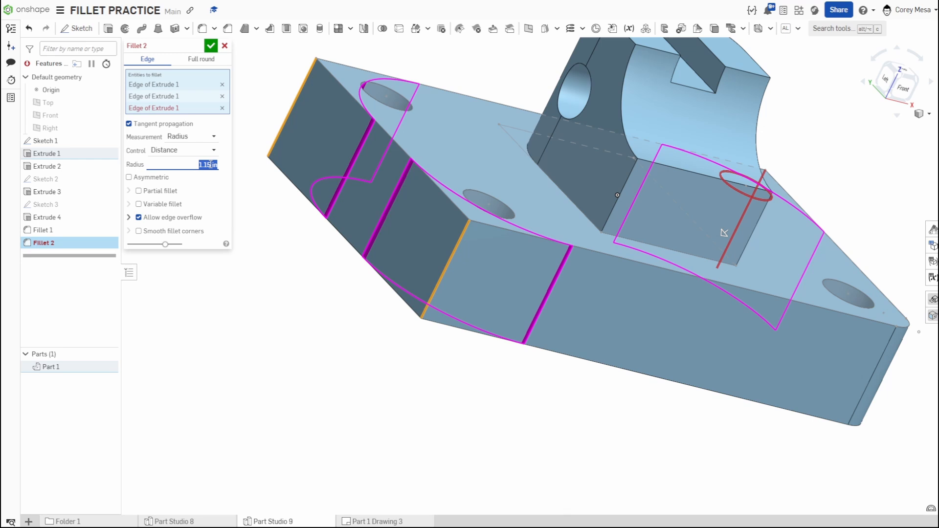
scroll(210, 164, "down", 7)
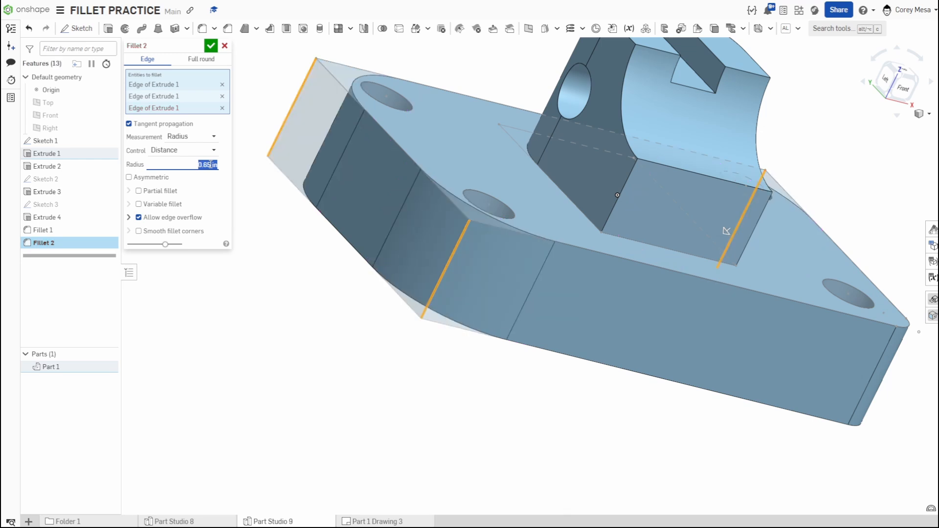
scroll(210, 165, "down", 2)
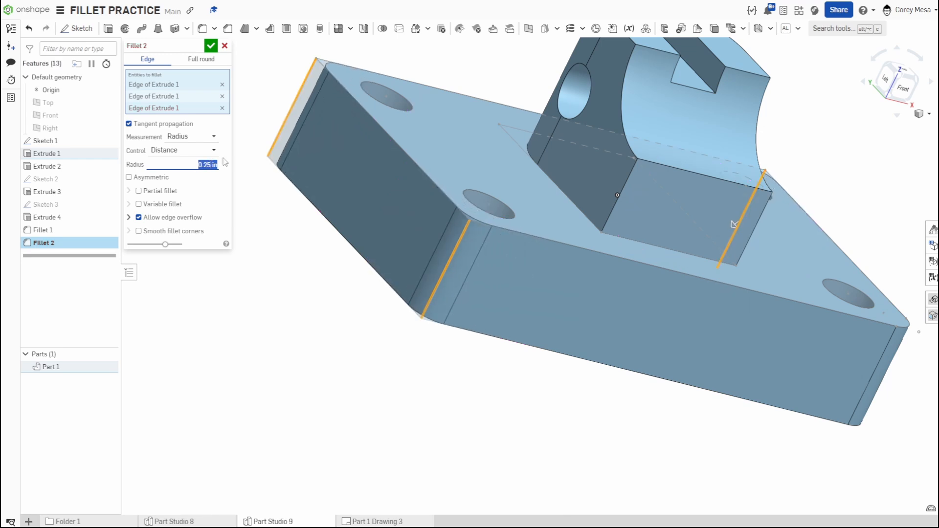
- Accept the 0.25 in fillet on the base plate's corner edges and check the rounded corners from the top view
left_click(128, 192)
left_click(211, 47)
scroll(435, 164, "down", 4)
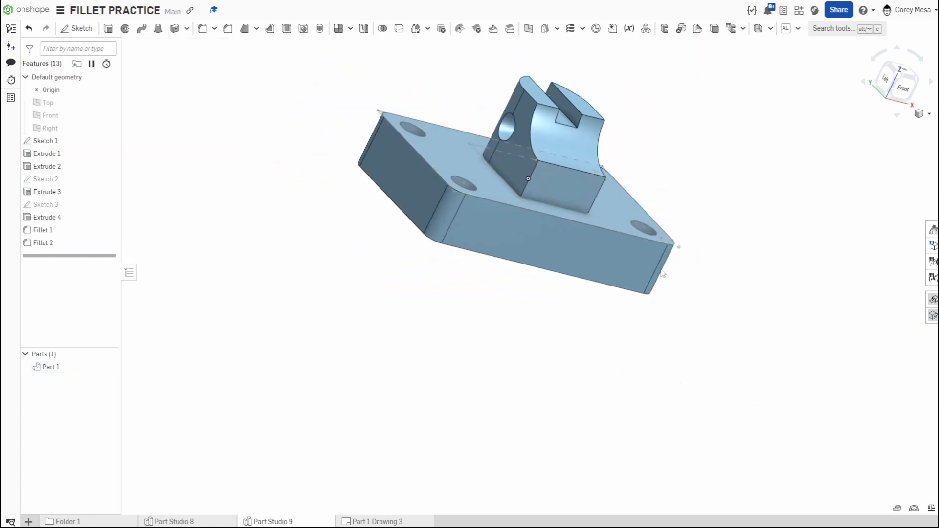
right_click_drag(665, 273, 580, 250)
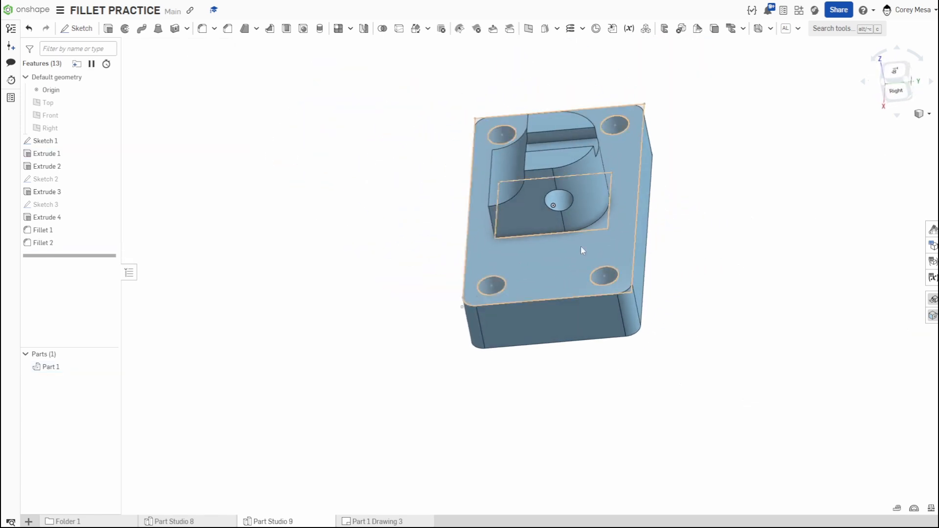
left_click(897, 71)
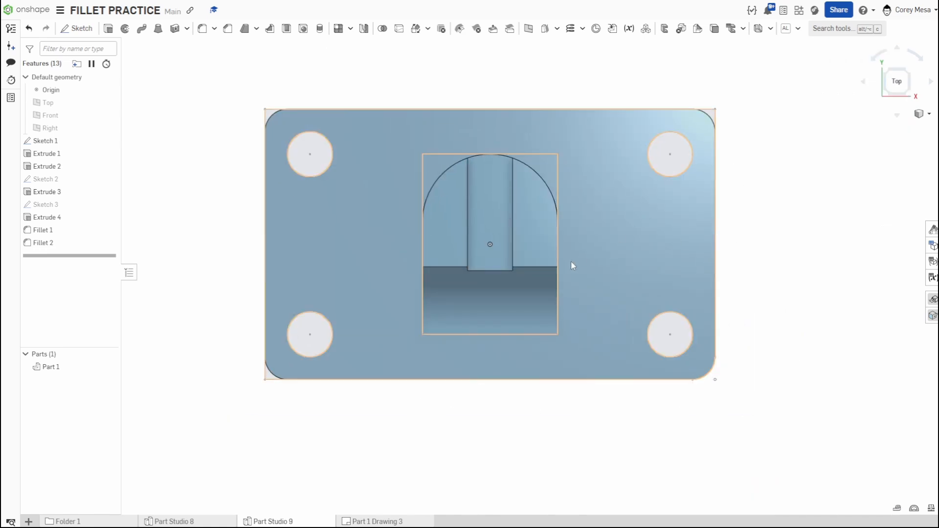
right_click_drag(415, 311, 481, 306)
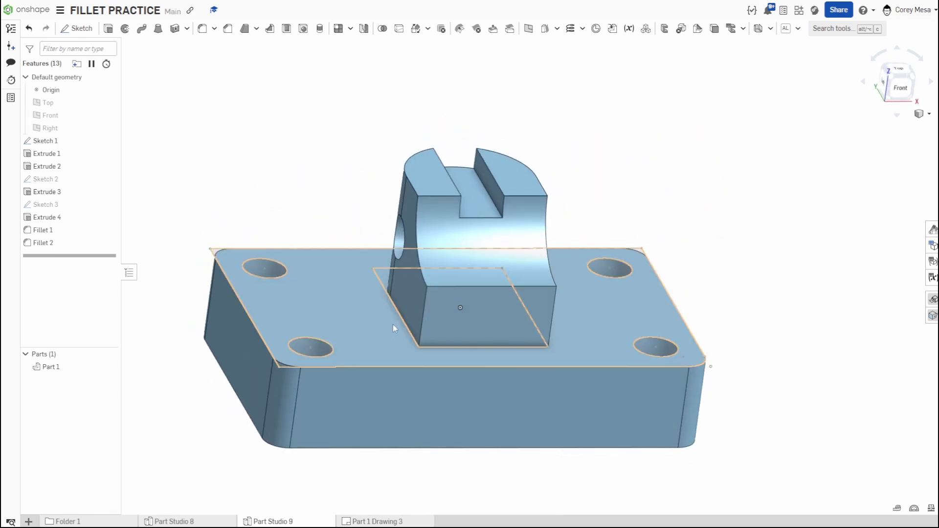
- Apply a 0.125 in edge fillet along the block's front and side bottom edges where it meets the base plate
scroll(395, 324, "up", 5)
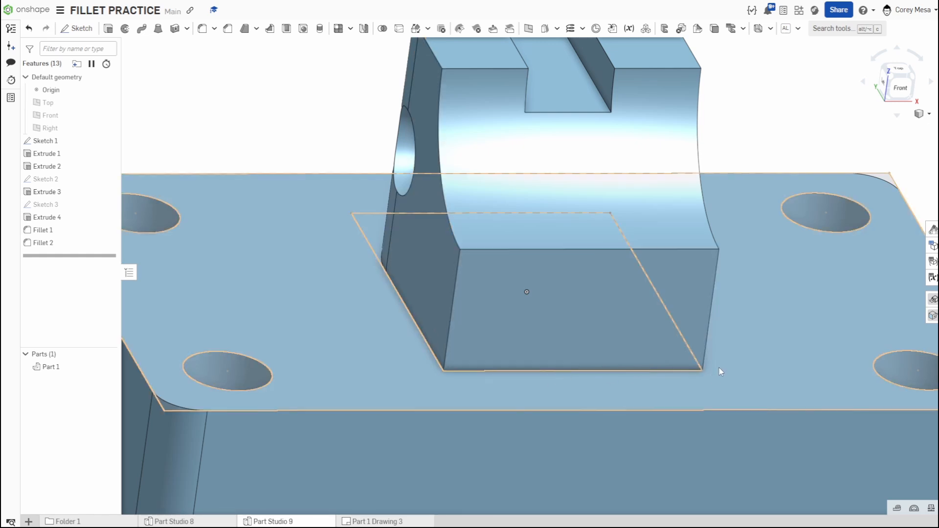
right_click_drag(719, 368, 672, 371)
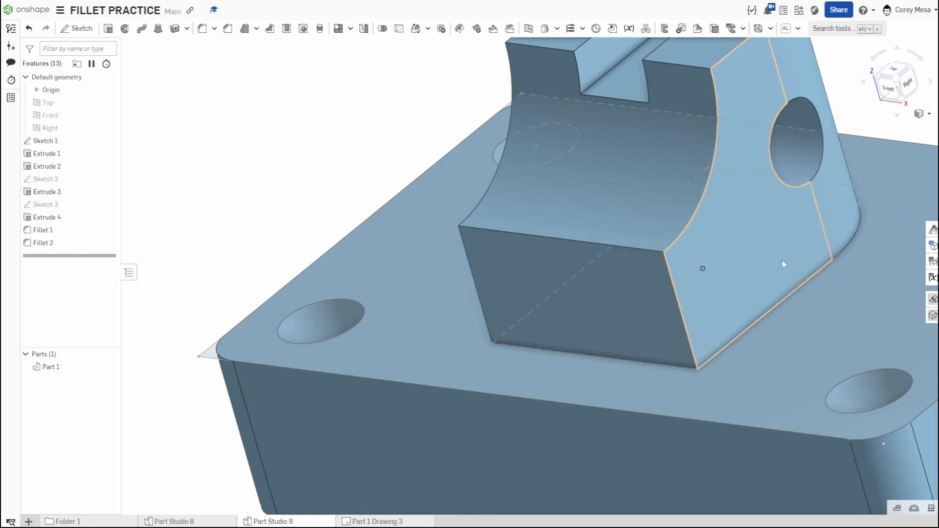
scroll(782, 259, "down", 3)
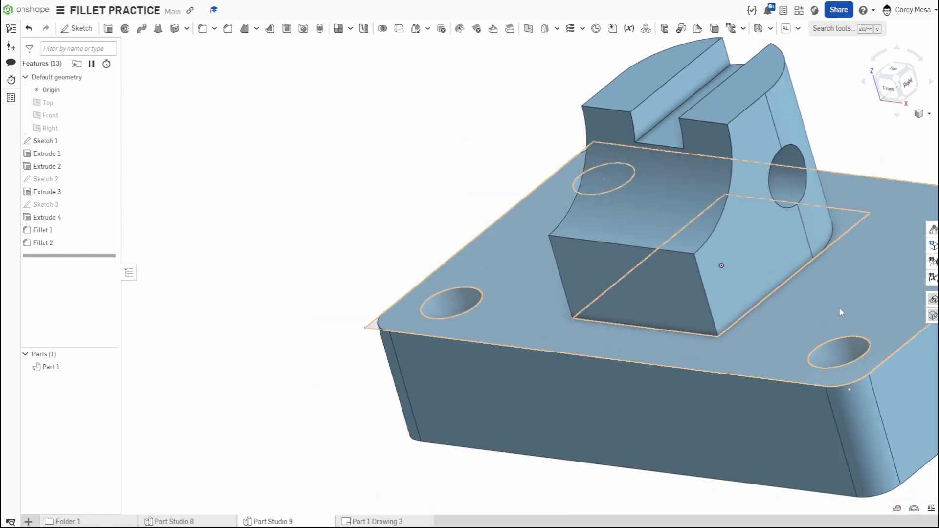
middle_click_drag(623, 264, 457, 227)
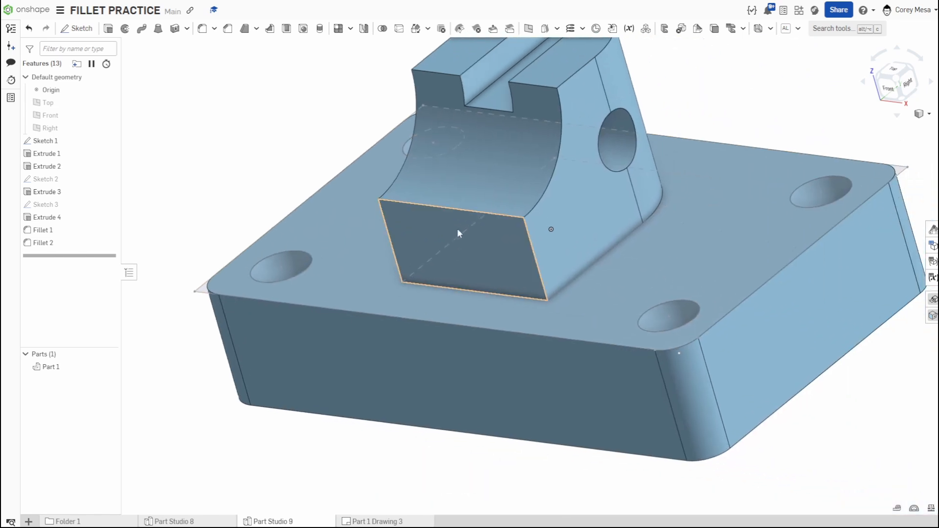
left_click(202, 28)
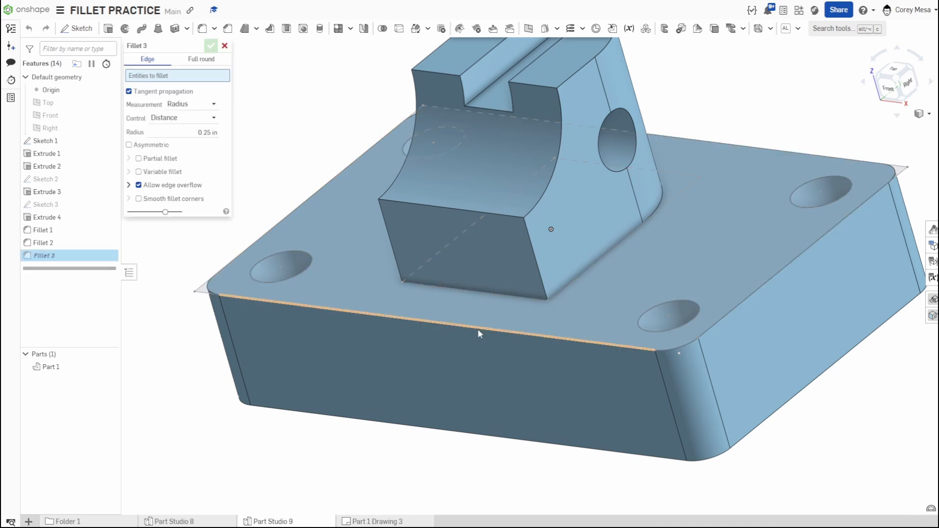
left_click(535, 298)
left_click(560, 289)
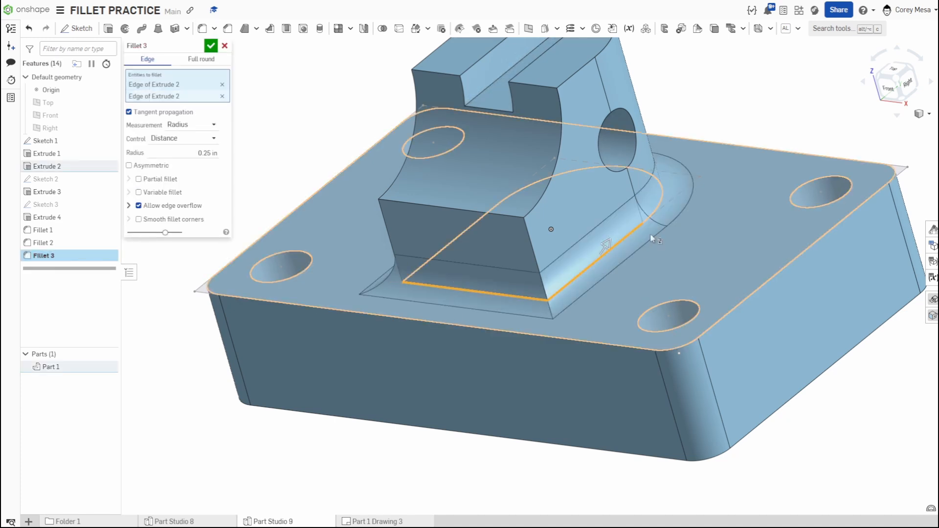
right_click_drag(559, 289, 357, 238)
type(".125")
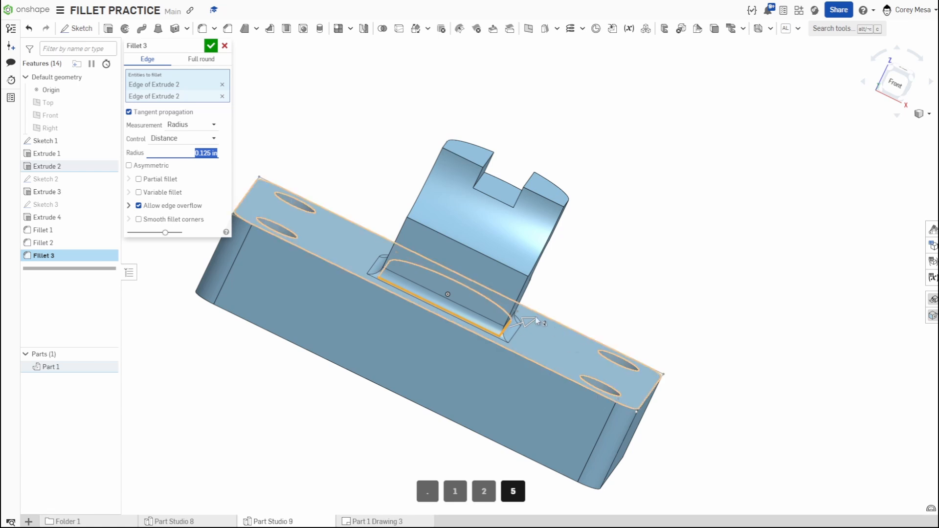
scroll(537, 318, "up", 3)
right_click_drag(555, 337, 534, 334)
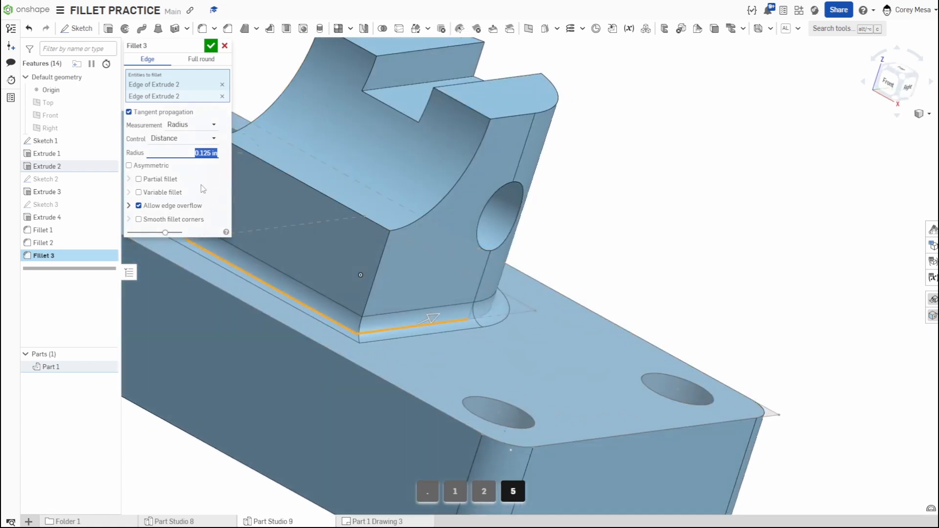
left_click(210, 48)
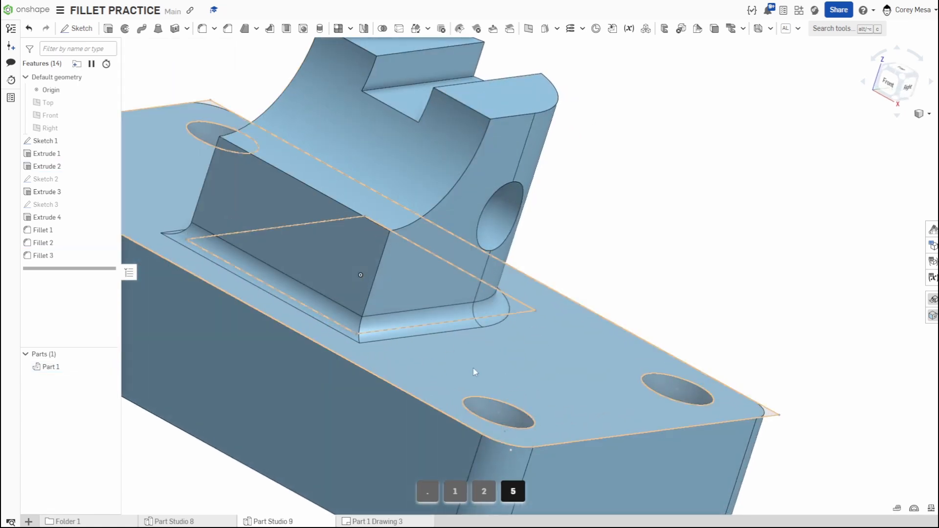
- Start a 0.125 in edge fillet on the base plate's front bottom edge with tangent propagation
right_click_drag(474, 371, 411, 359)
right_click_drag(700, 377, 460, 316)
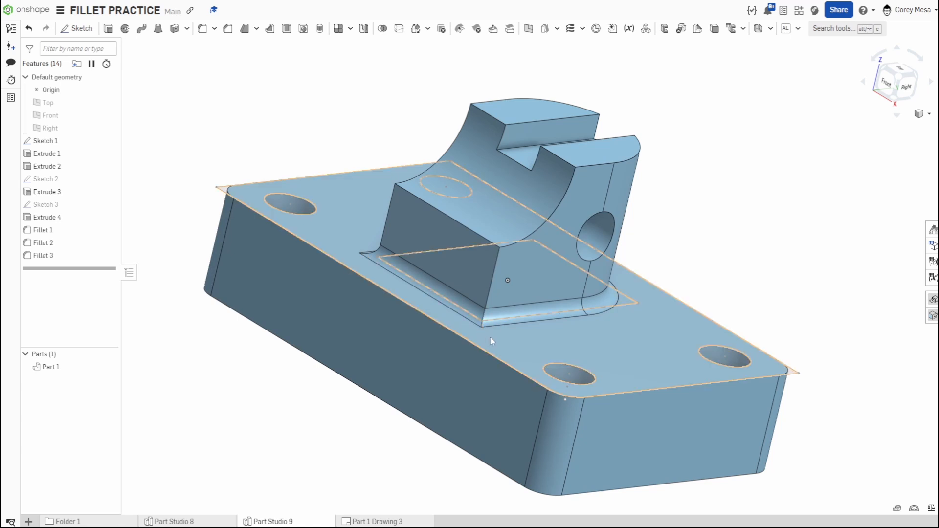
right_click_drag(444, 286, 556, 377)
middle_click_drag(554, 374, 557, 224)
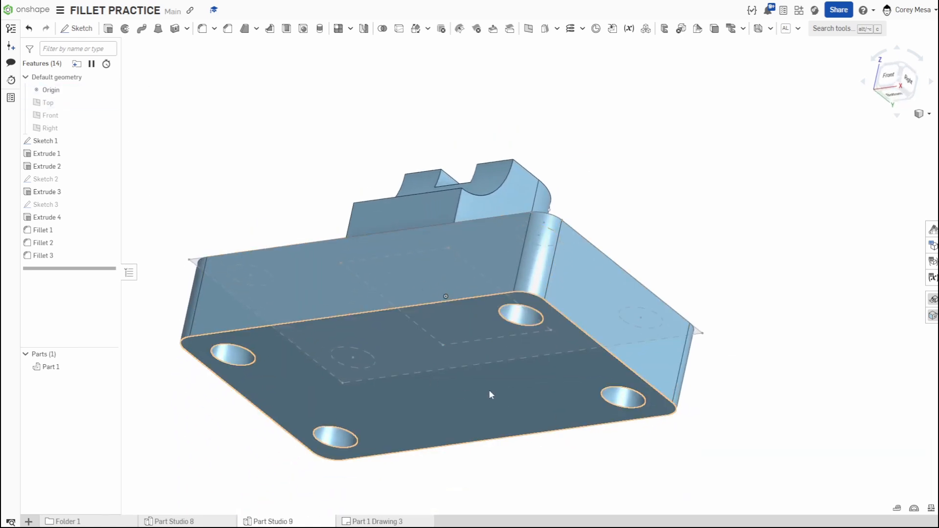
left_click(202, 29)
left_click(436, 303)
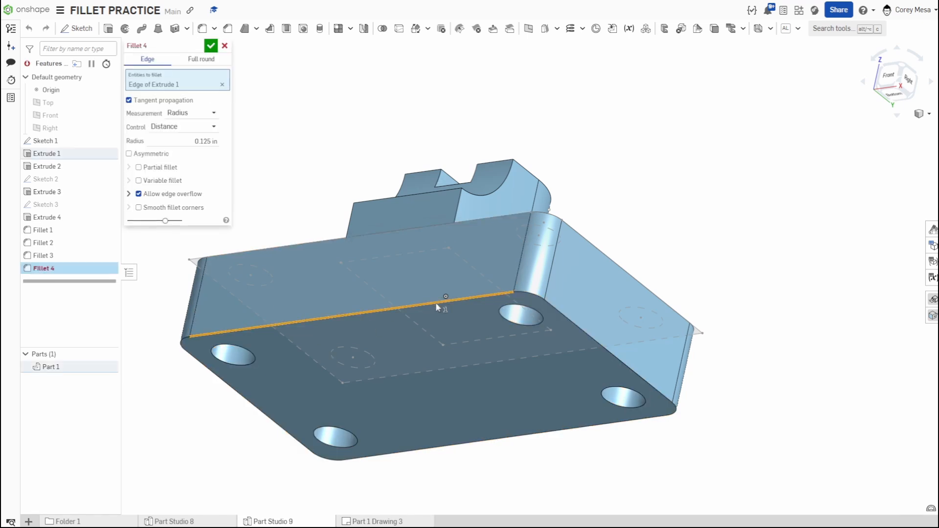
right_click_drag(413, 344, 462, 360)
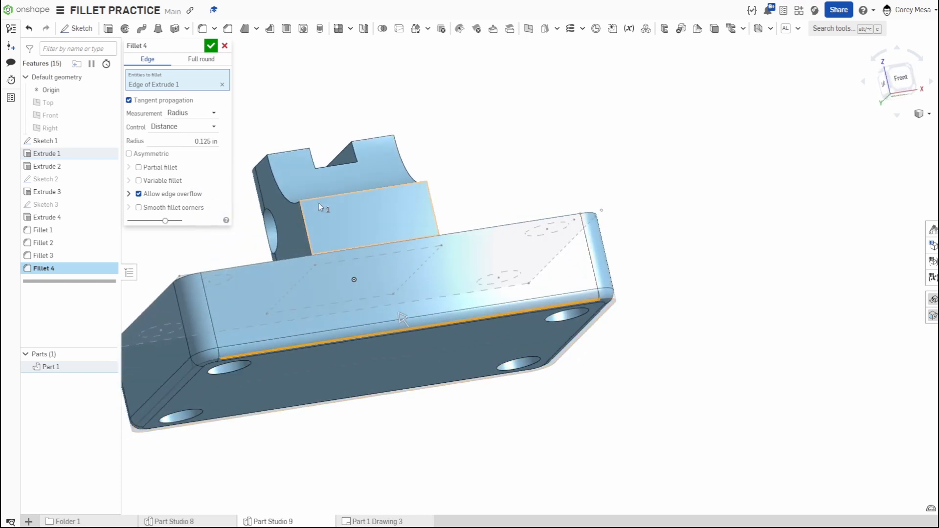
- Try a partial fillet with the Position end type, adding the base plate's front top edge to the selection
left_click(138, 168)
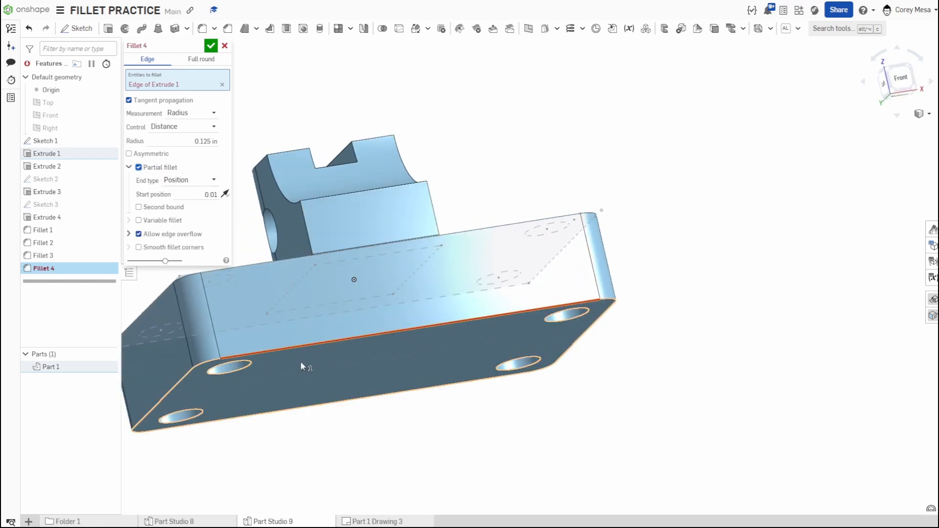
left_click(198, 181)
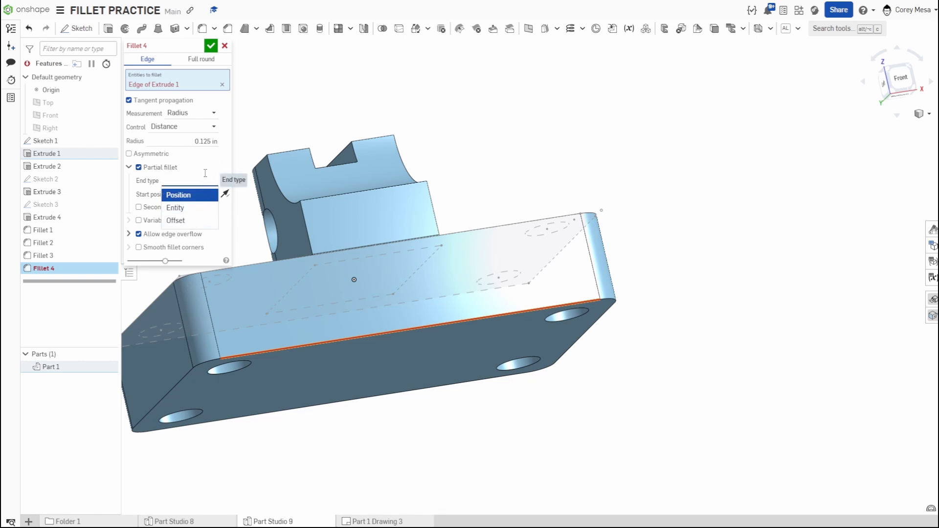
left_click(198, 195)
scroll(322, 304, "up", 4)
right_click_drag(392, 332, 431, 325)
left_click(321, 253)
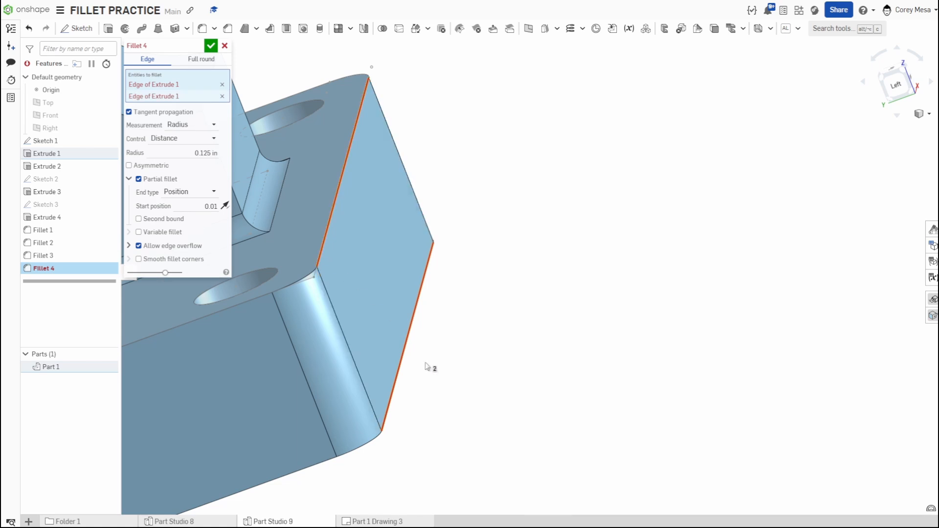
- Clear both edges from the fillet selection and replace the partial fillet option with the asymmetric option
left_click(406, 352)
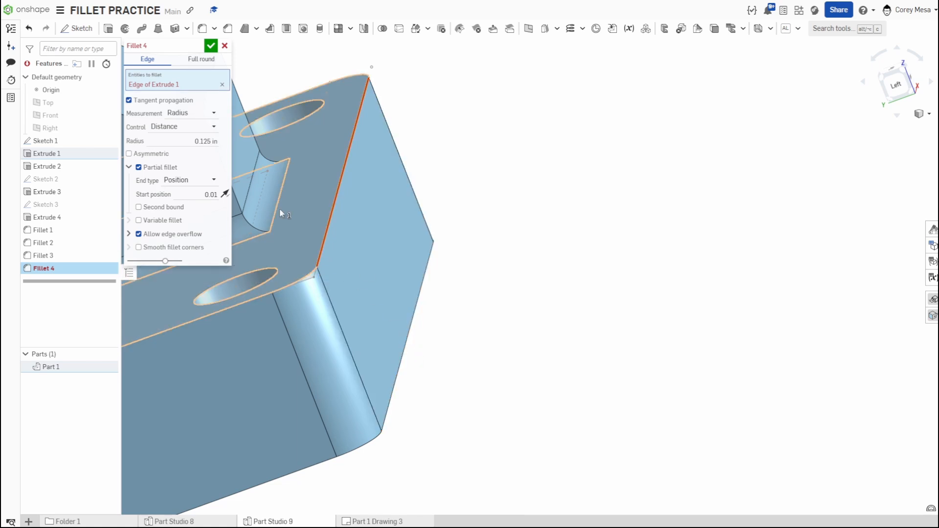
left_click(330, 218)
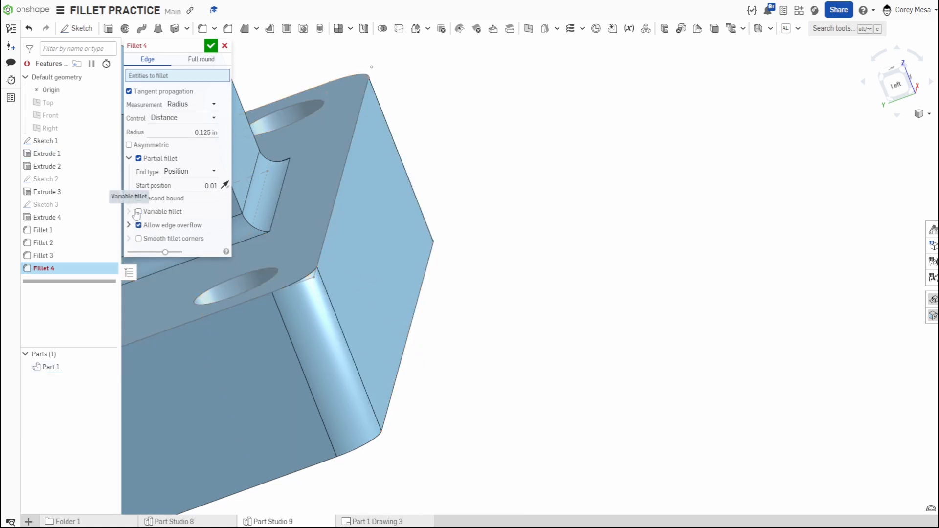
left_click(139, 158)
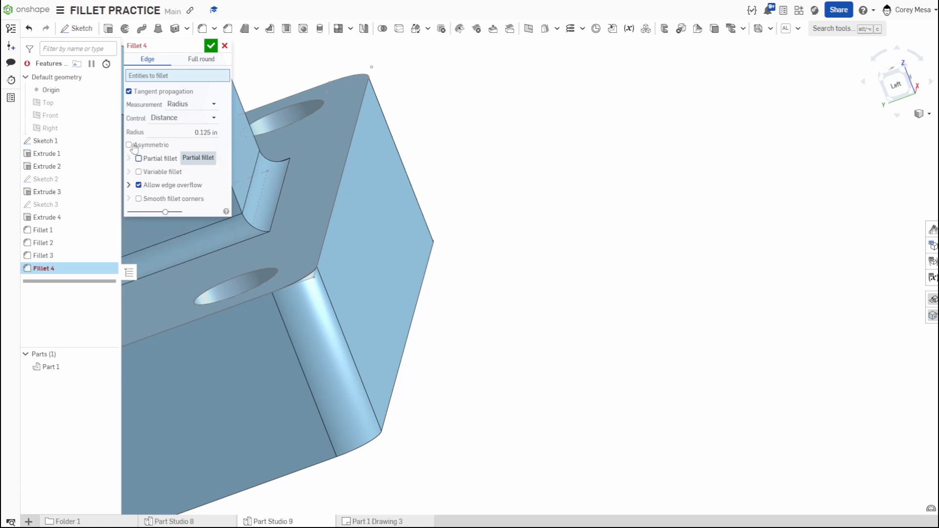
left_click(133, 146)
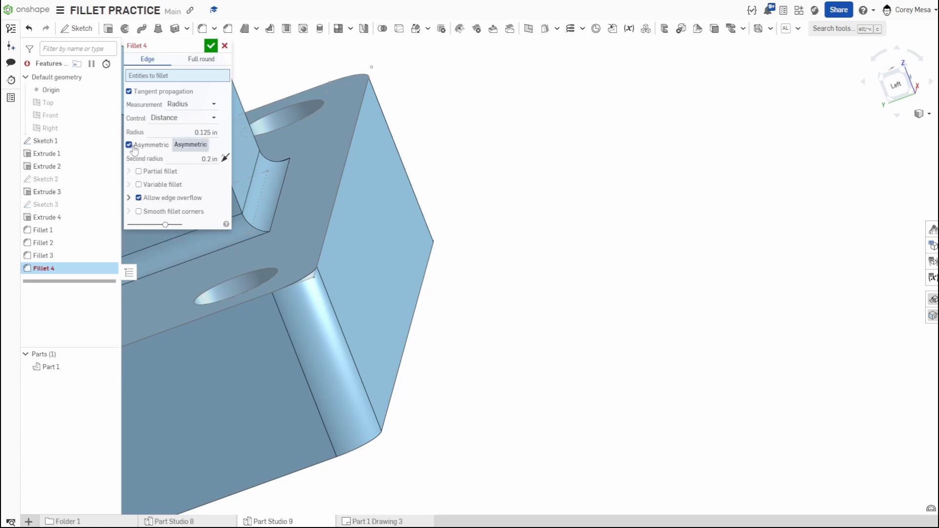
- Try an asymmetric fillet on the base plate's bottom side edge, pulling the first radius to about 0.427 in, and turn the asymmetric option off
left_click(410, 338)
right_click_drag(499, 360, 470, 360)
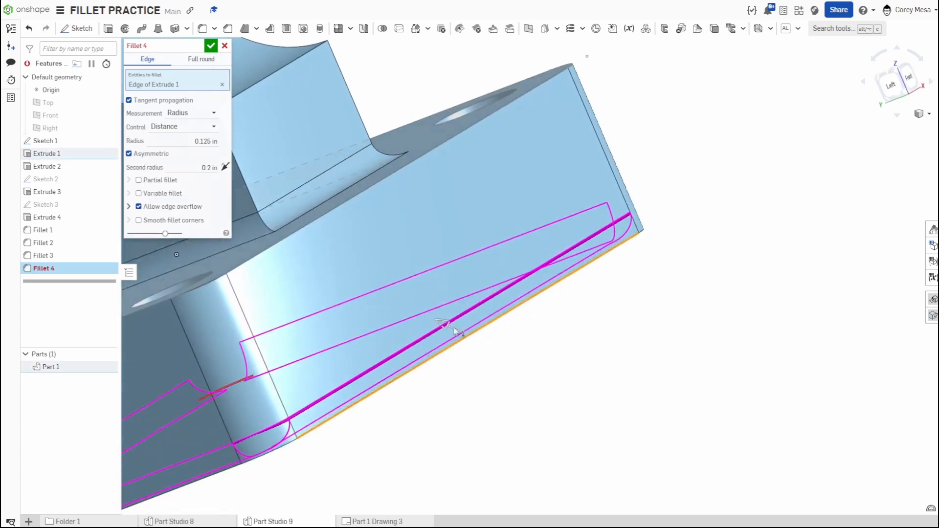
left_click_drag(449, 329, 419, 314)
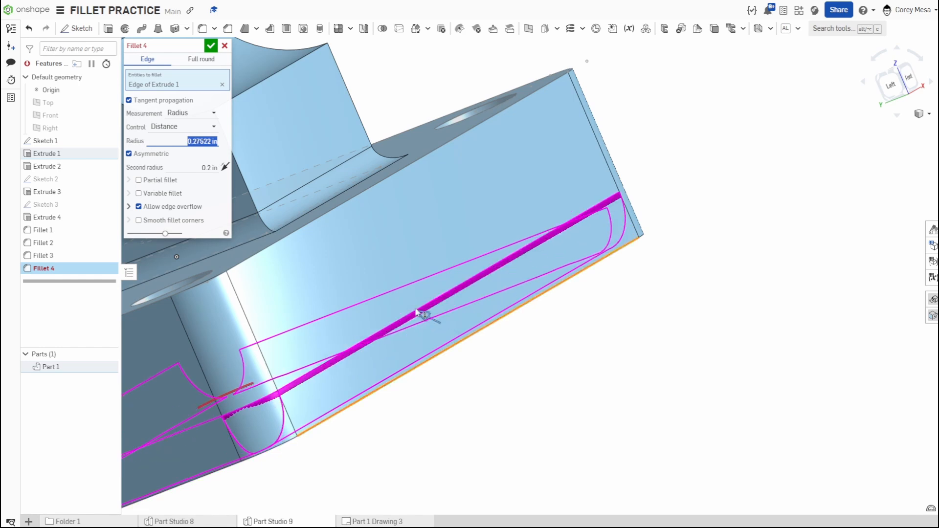
left_click(206, 167)
left_click(128, 153)
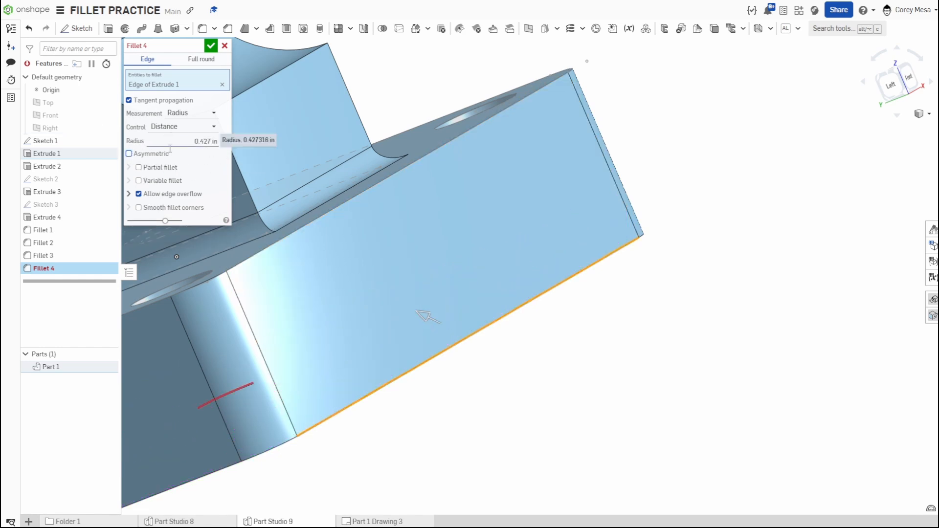
- Set the fillet radius to 0.05 in and add the base plate's top edge on the same side to the selection
scroll(384, 314, "up", 3)
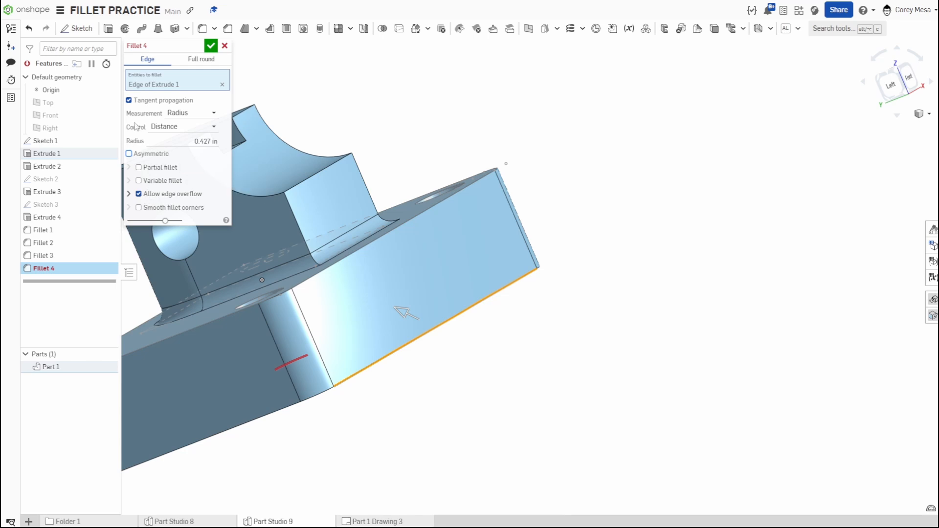
left_click(199, 141)
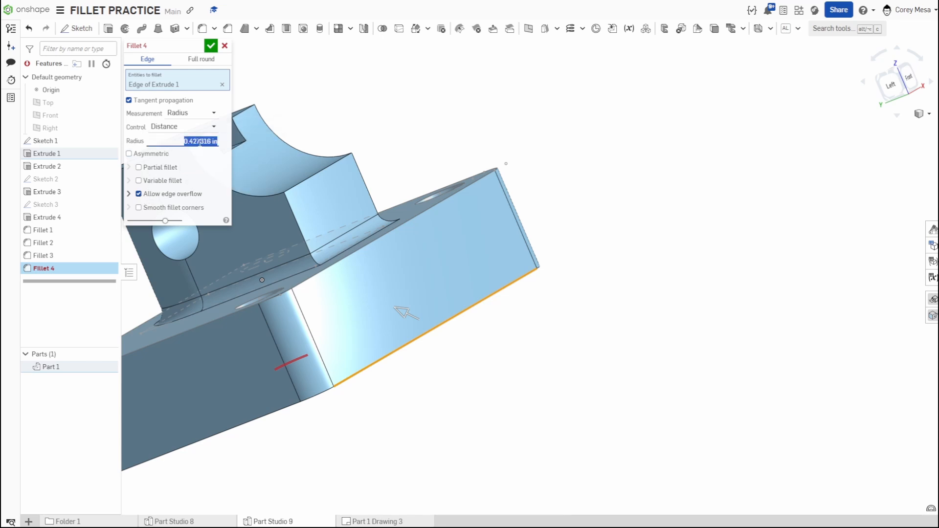
type(".25")
scroll(193, 141, "down", 2)
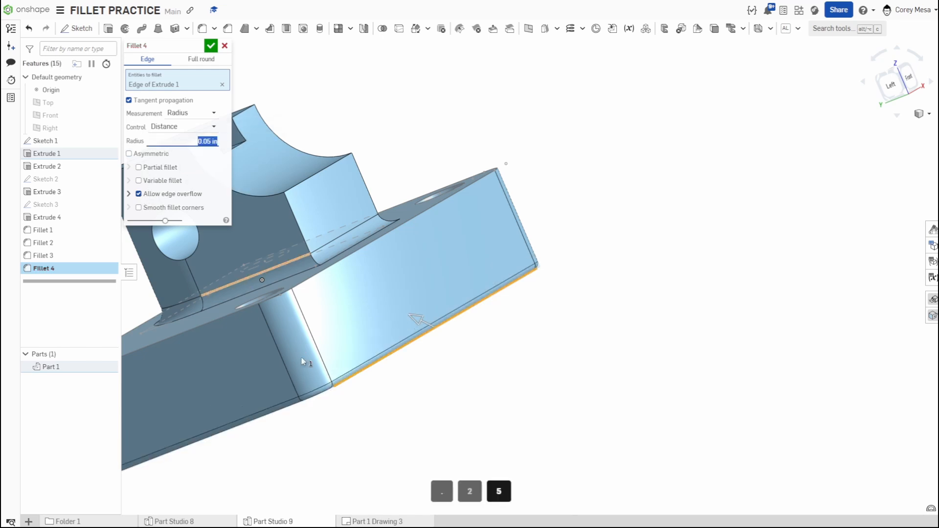
scroll(302, 359, "down", 2)
right_click_drag(367, 359, 400, 370)
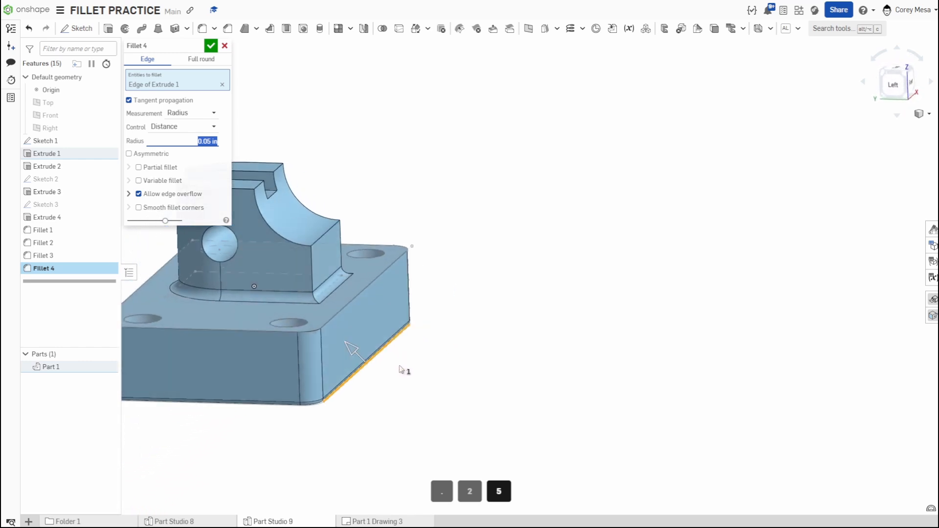
middle_click_drag(388, 336, 531, 330)
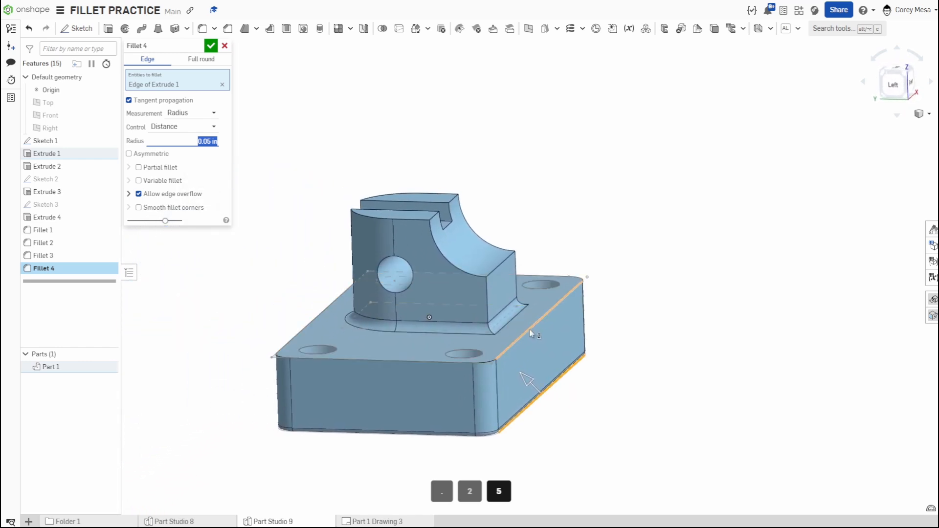
left_click(529, 330)
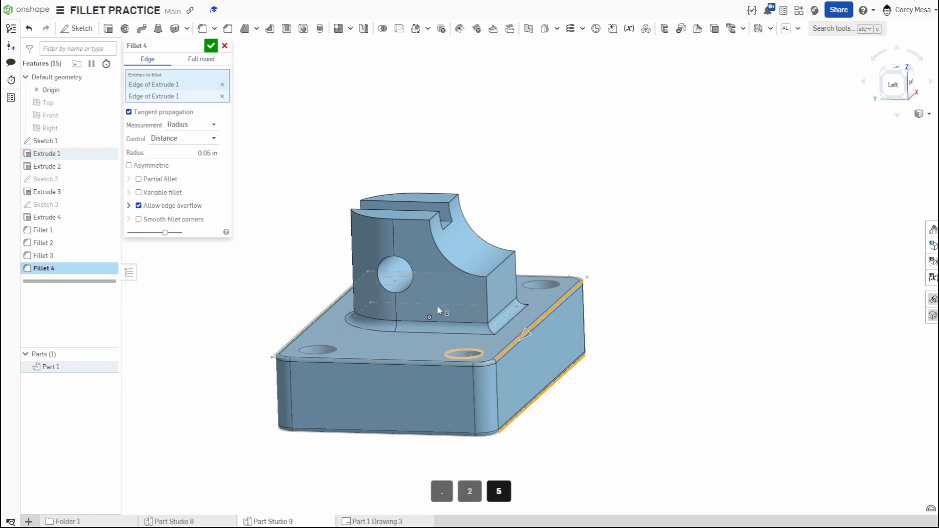
- Try radii between 0.1 and 0.4 in on the plate's top and bottom edges, and apply the fillet at 0.25 in
left_click(208, 153)
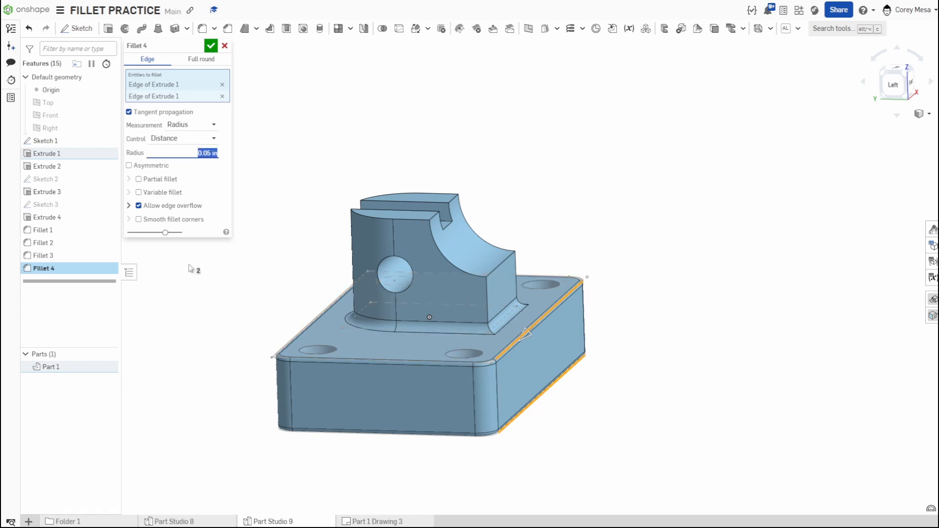
type(".")
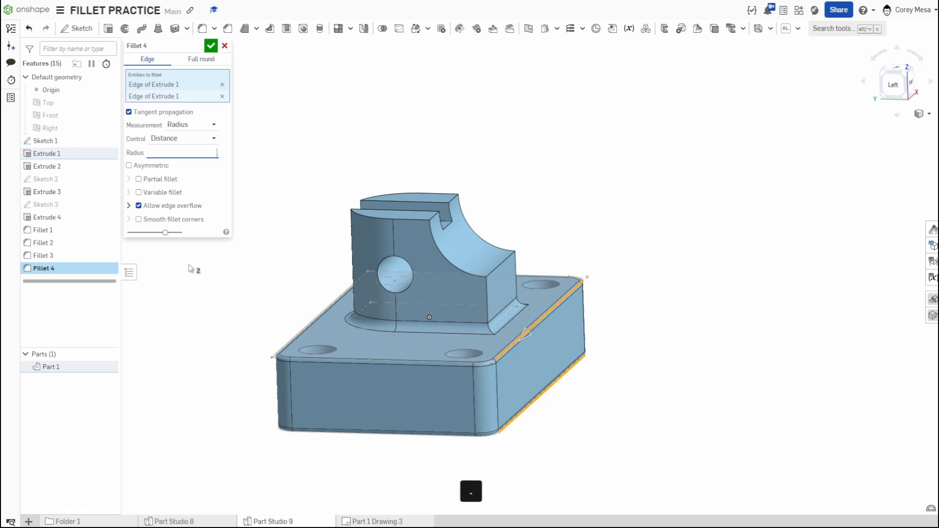
type("1")
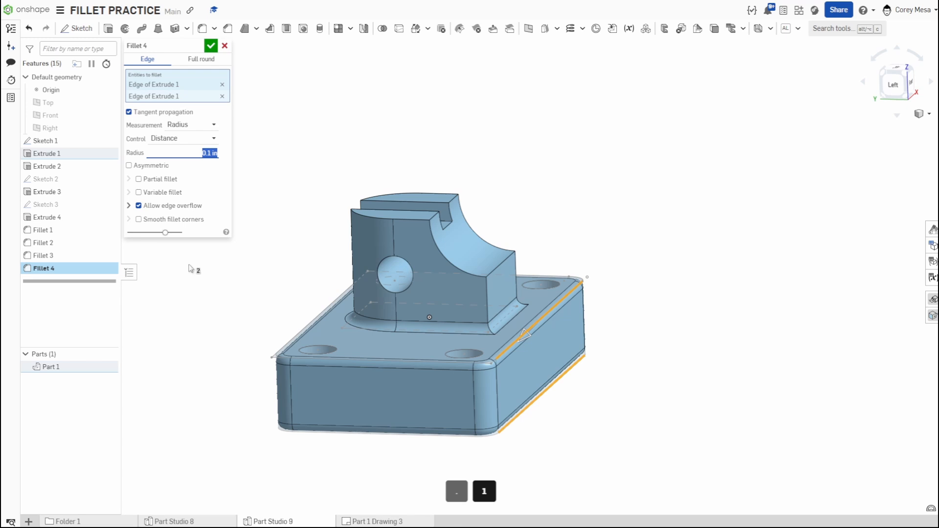
scroll(201, 152, "up", 2)
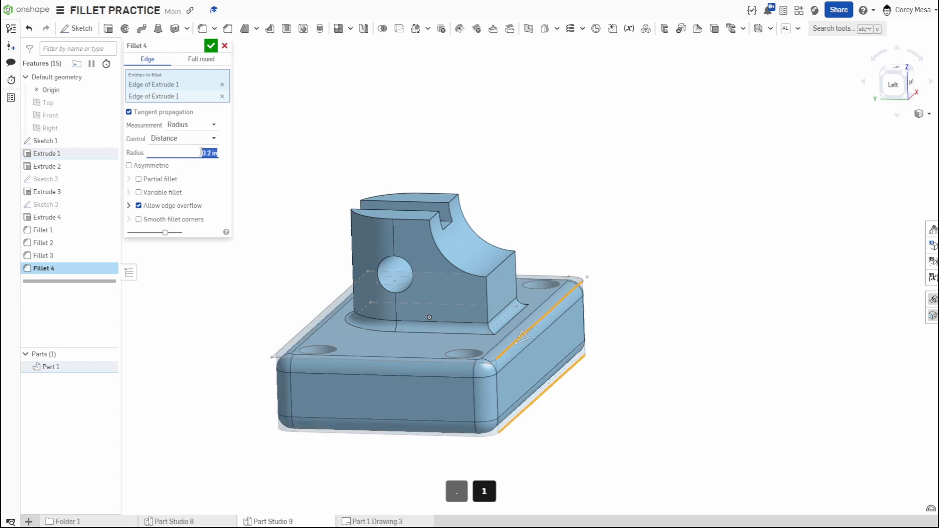
scroll(201, 152, "up", 1)
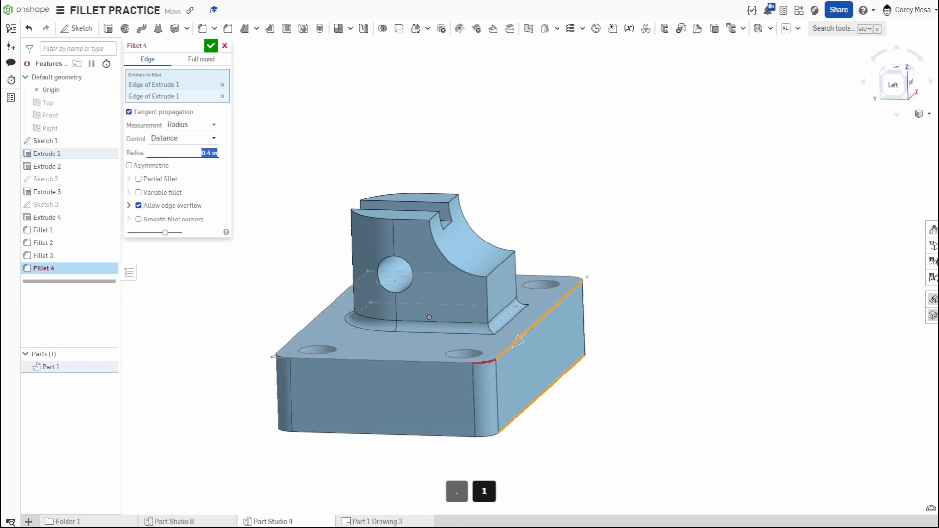
scroll(200, 152, "down", 1)
scroll(200, 152, "down", 1)
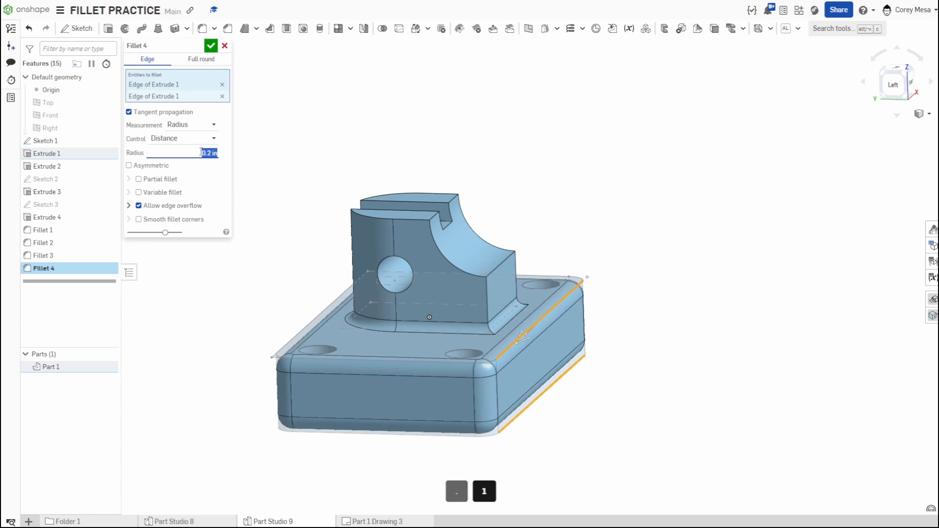
type(".25")
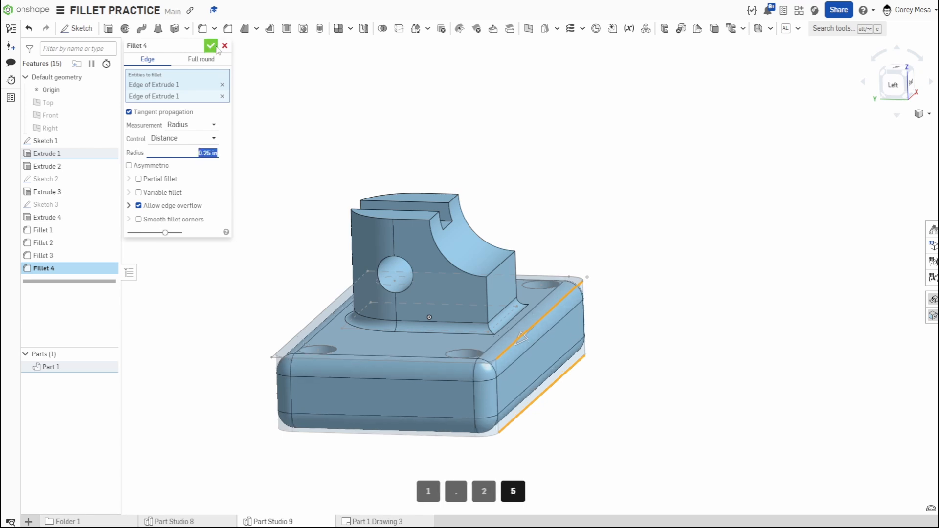
left_click(210, 46)
right_click_drag(691, 276, 614, 358)
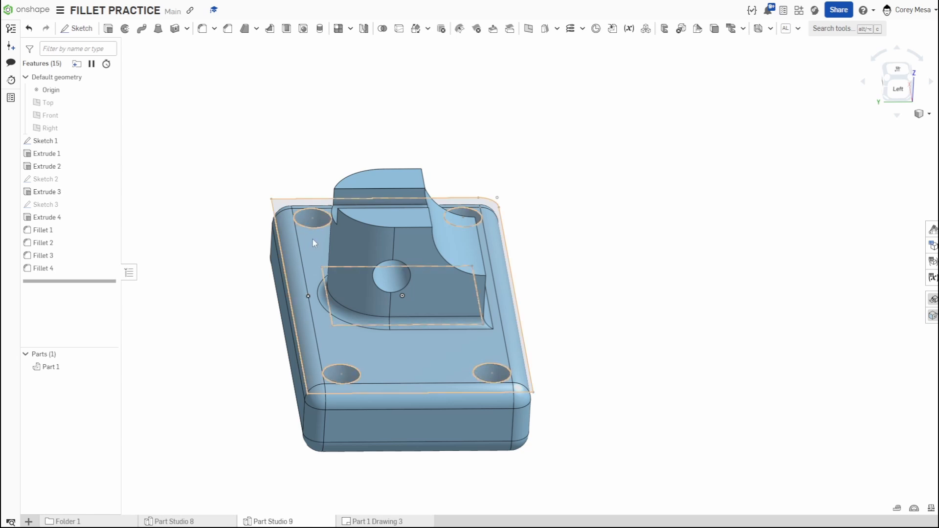
left_click(202, 28)
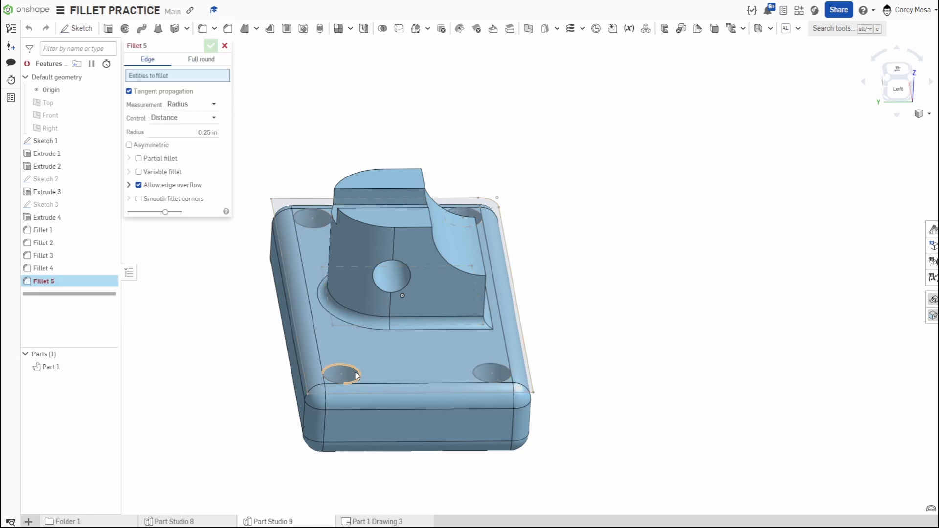
left_click(356, 374)
scroll(356, 374, "up", 3)
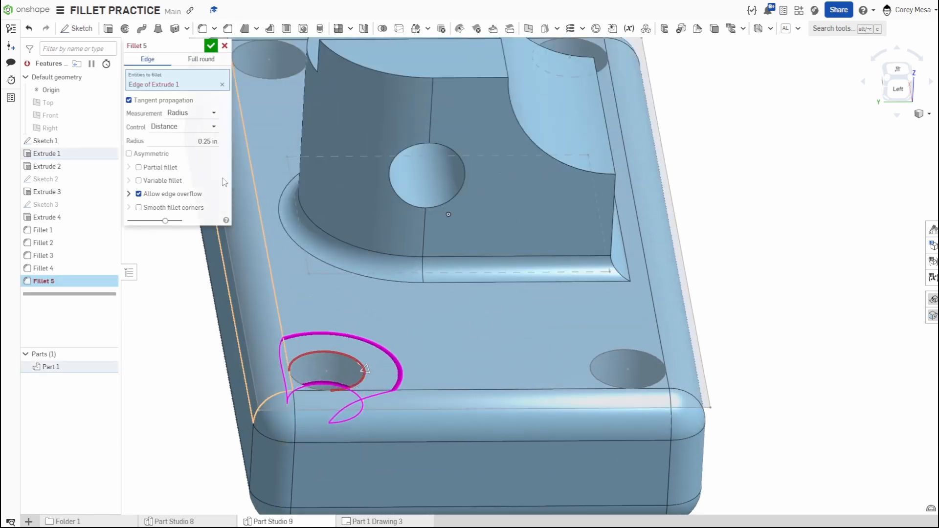
left_click(202, 141)
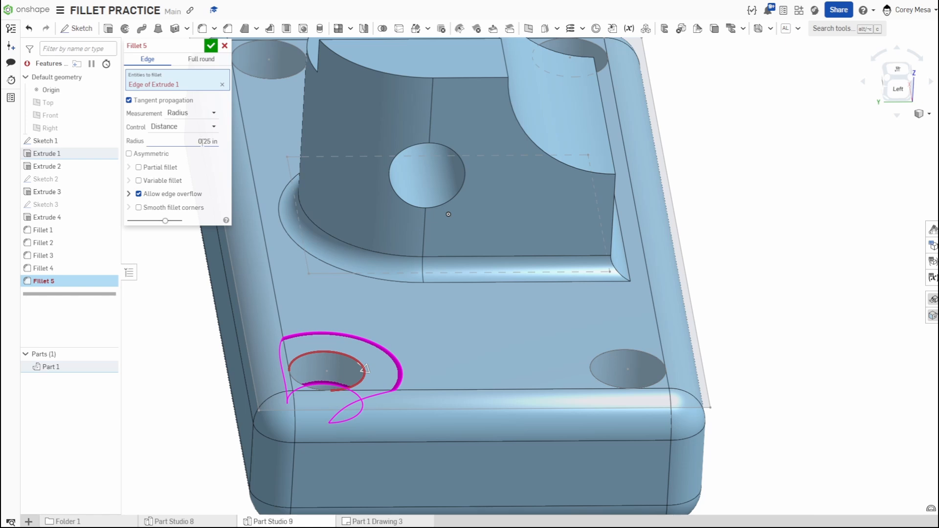
scroll(211, 141, "up", 4)
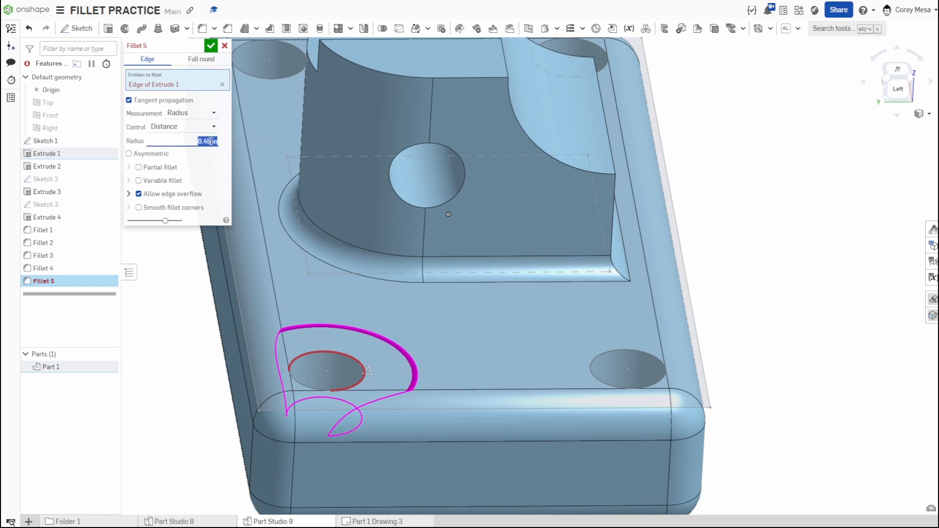
scroll(211, 141, "down", 6)
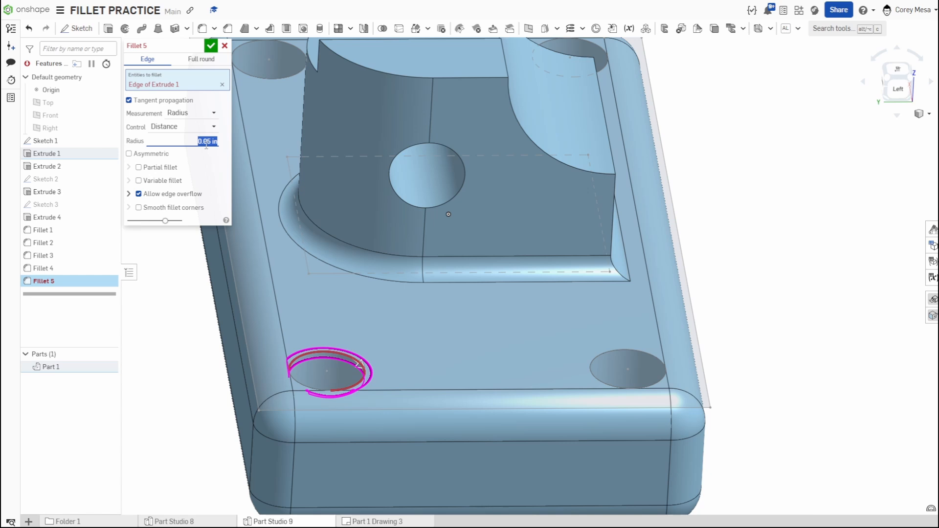
type(".02")
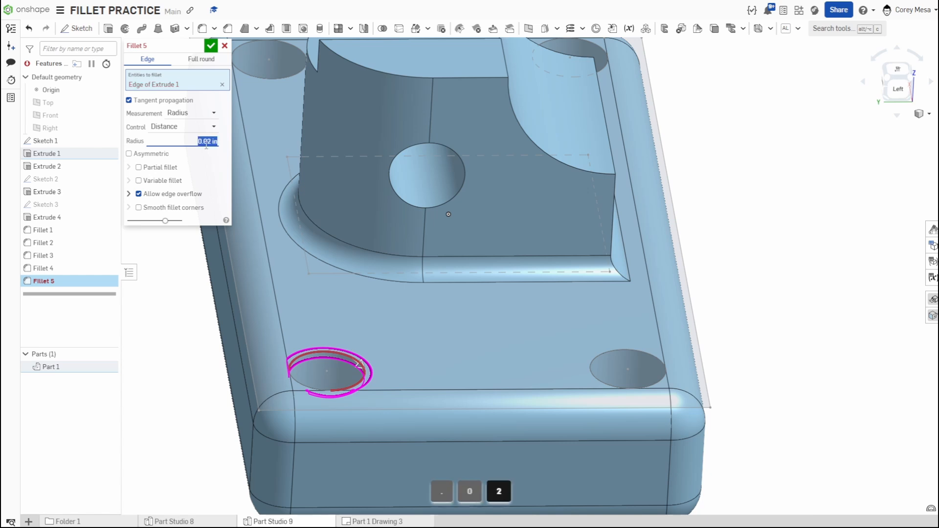
type(".")
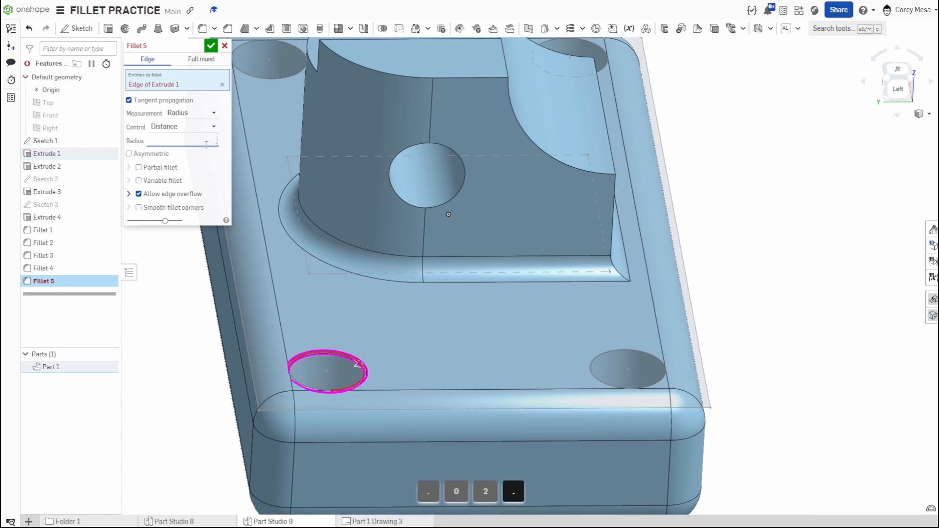
type("1")
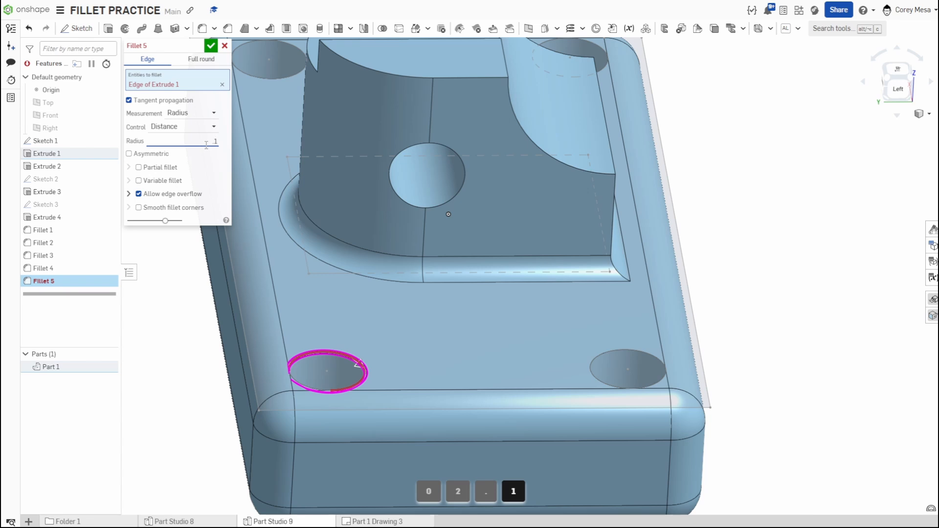
left_click(224, 46)
- Edit the fillet on the base plate's top and bottom edges, reducing its radius to 0.15 in
double_click(44, 268)
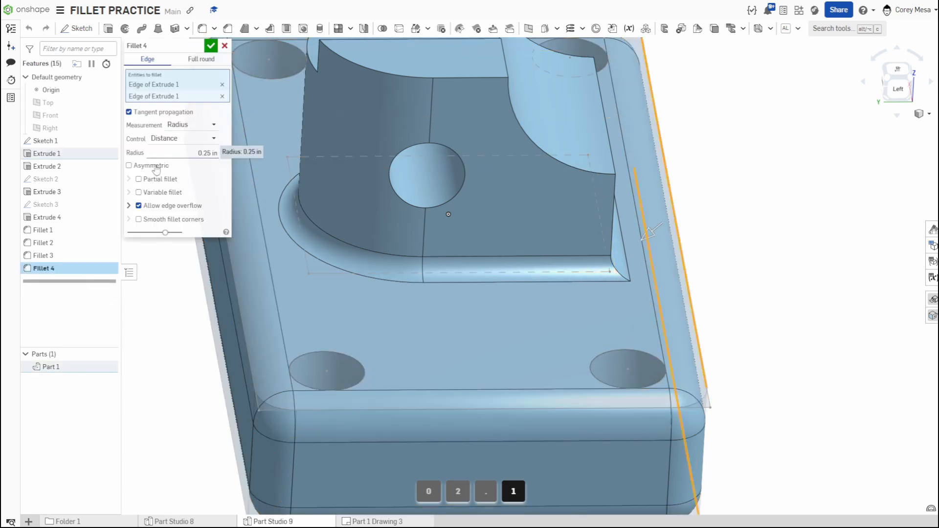
scroll(201, 153, "down", 2)
scroll(201, 152, "up", 1)
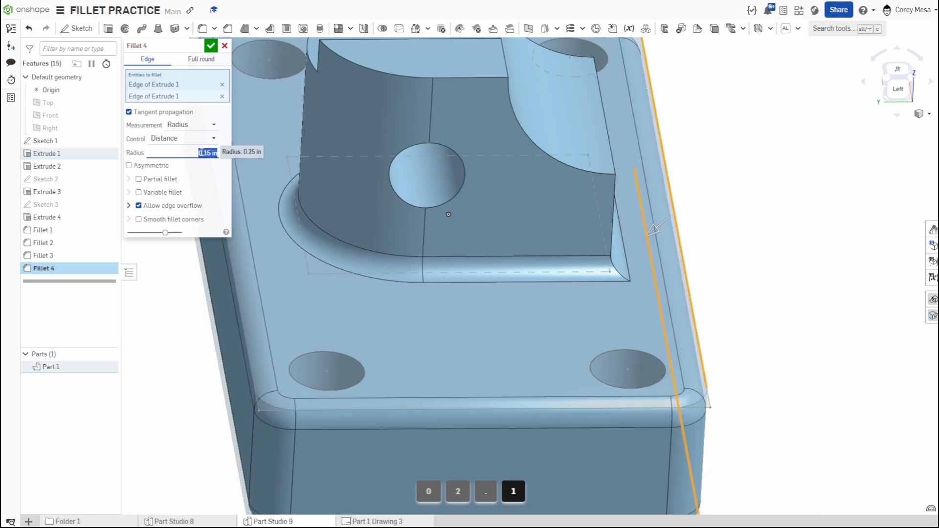
left_click(211, 45)
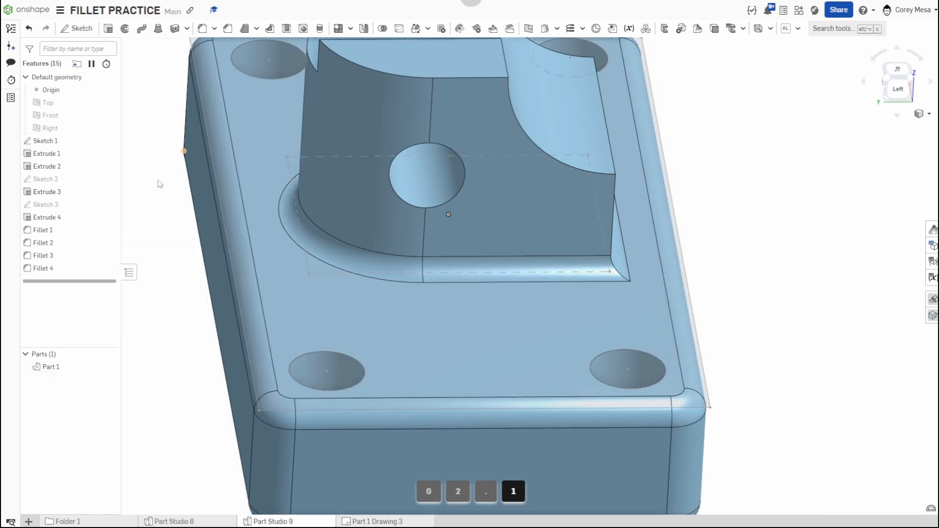
- Apply a 0.05 in fillet to the base plate's four corner holes, selecting three top rims and the fourth hole's inner face
left_click(202, 28)
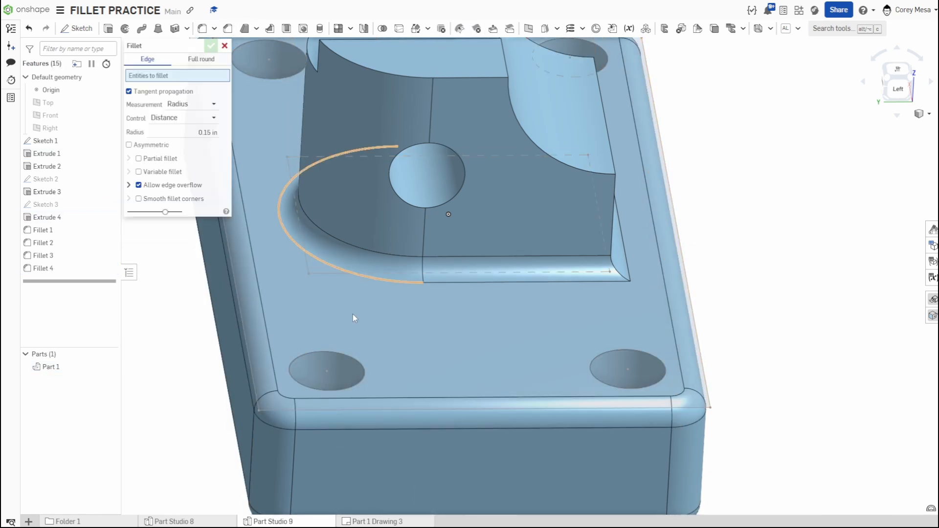
left_click(355, 360)
left_click(596, 358)
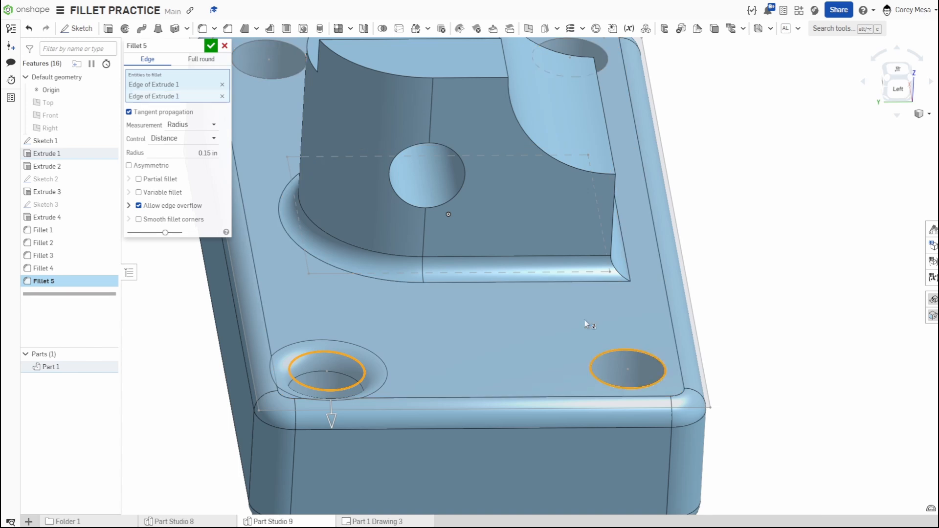
middle_click_drag(522, 261, 401, 457)
left_click(468, 268)
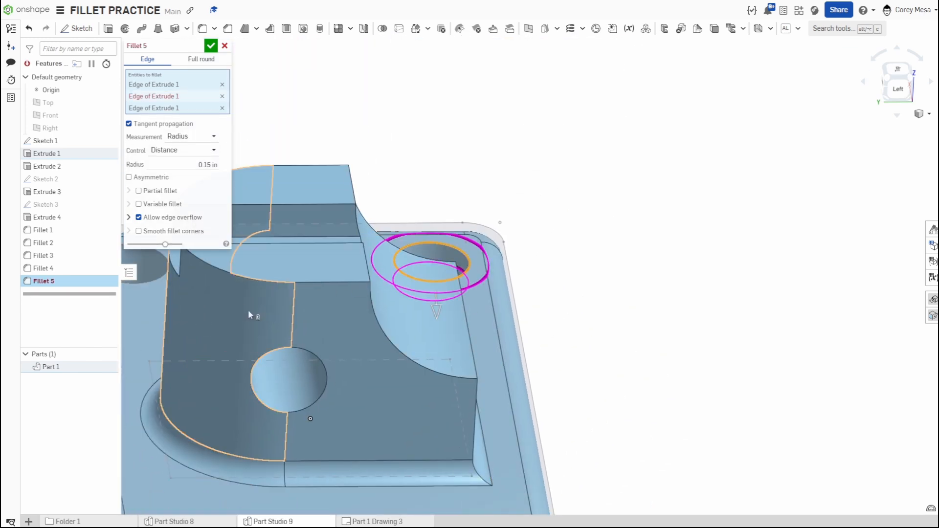
middle_click_drag(248, 309, 357, 218)
left_click(338, 217)
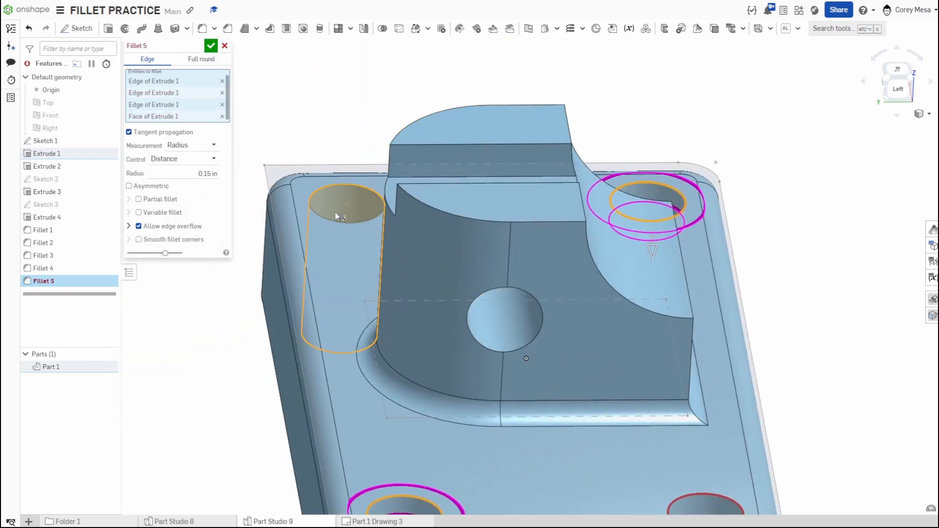
right_click_drag(339, 189, 320, 195)
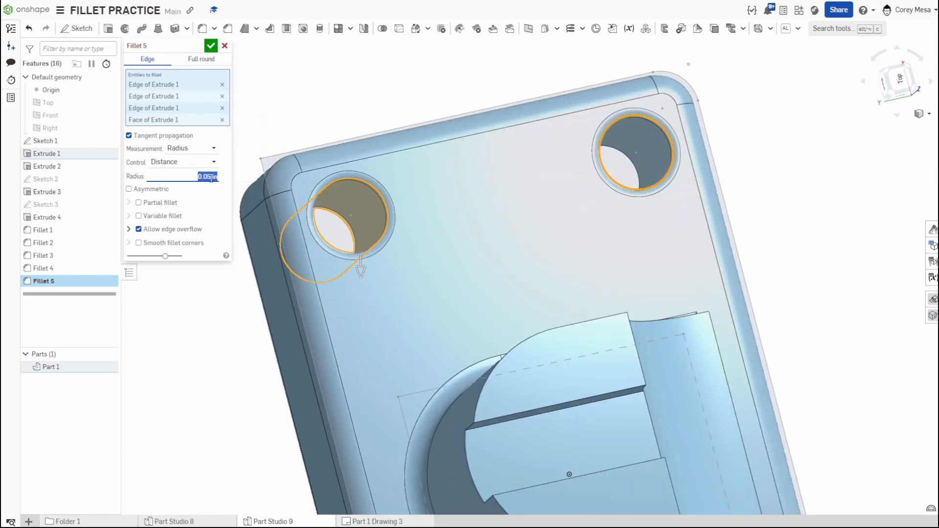
scroll(762, 391, "up", 1)
middle_click_drag(768, 395, 553, 161)
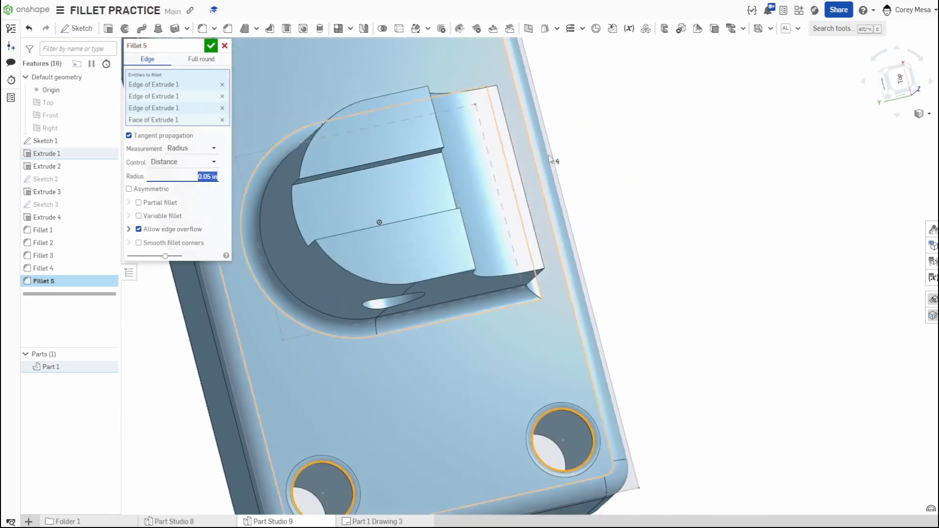
left_click(211, 47)
right_click_drag(398, 228, 566, 272)
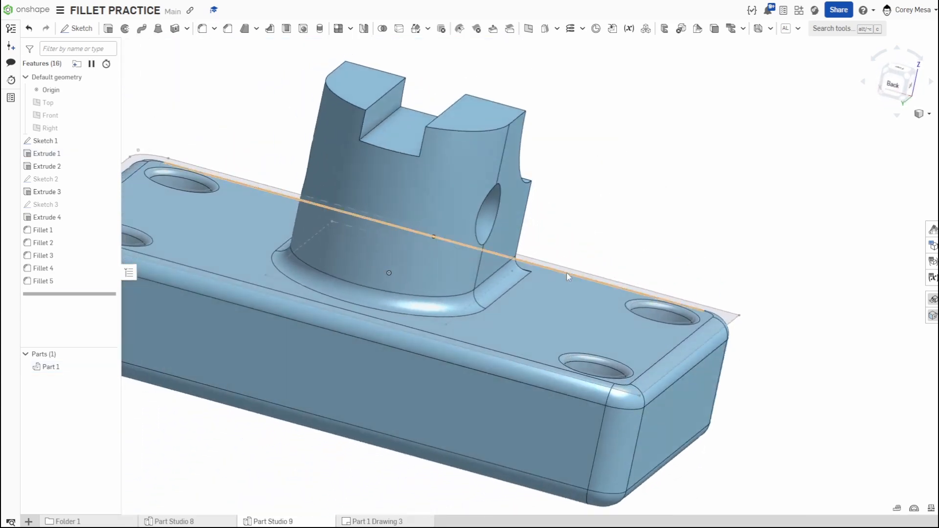
- Apply a 0.05 in fillet to the two inner bottom edges of the slot at the top of the block
left_click(471, 132)
left_click(678, 119)
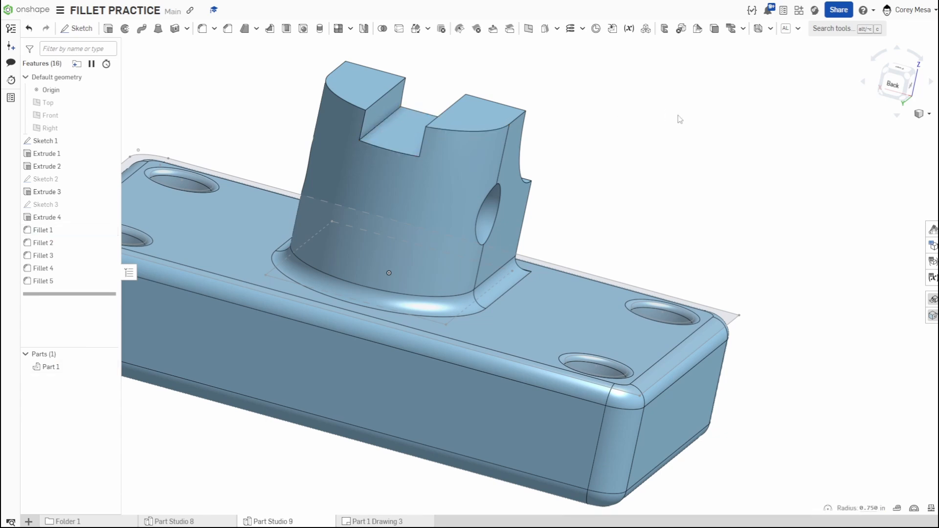
scroll(394, 149, "up", 3)
right_click_drag(394, 151, 424, 157)
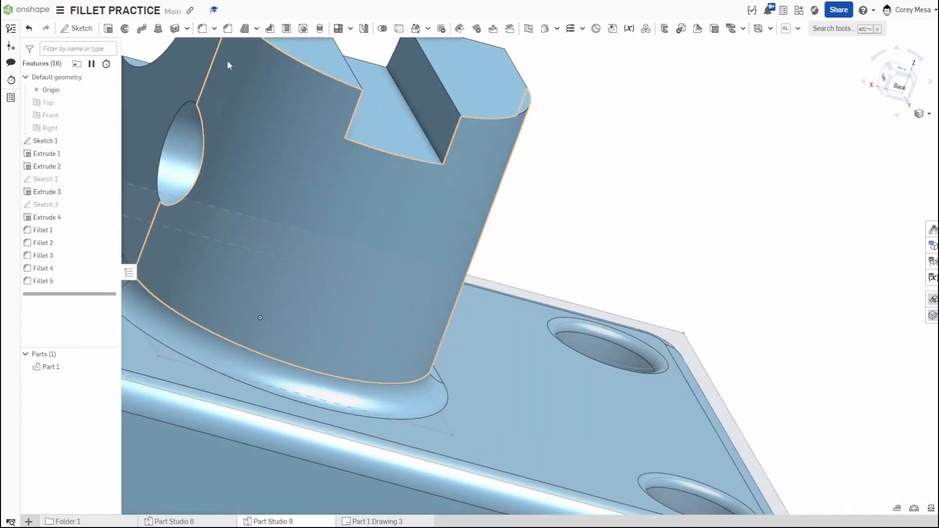
key("shift+f")
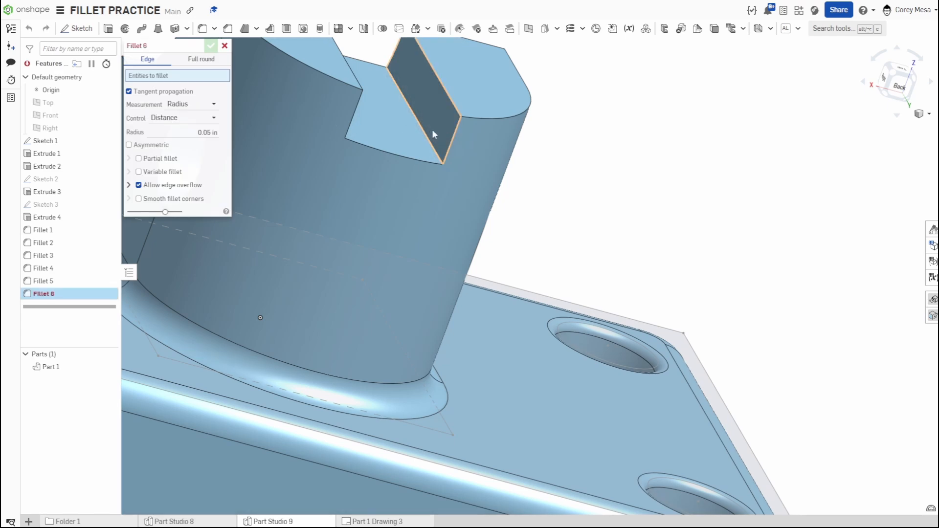
left_click(428, 127)
right_click_drag(436, 167, 400, 144)
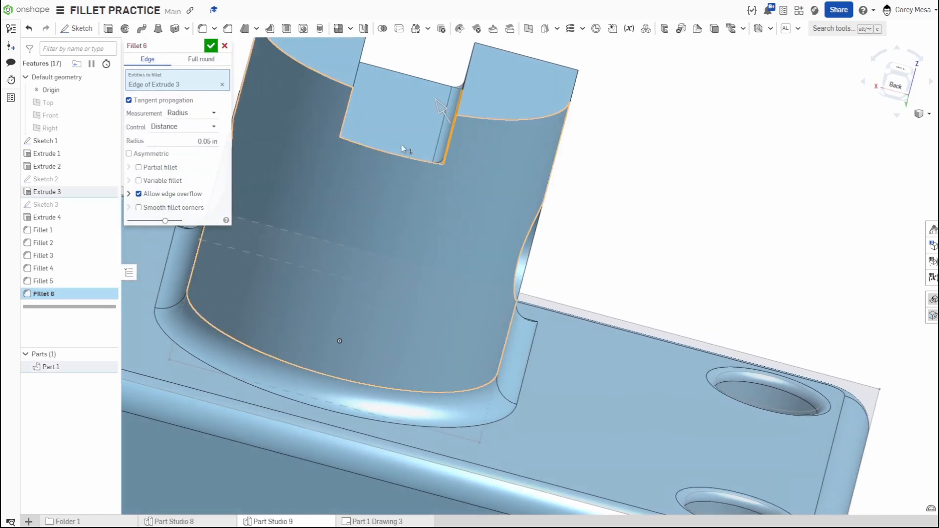
left_click(346, 122)
mouse_move(349, 121)
right_mouse_down()
mouse_move(376, 139)
mouse_move(340, 125)
right_mouse_up()
left_click(339, 125)
left_click(357, 117)
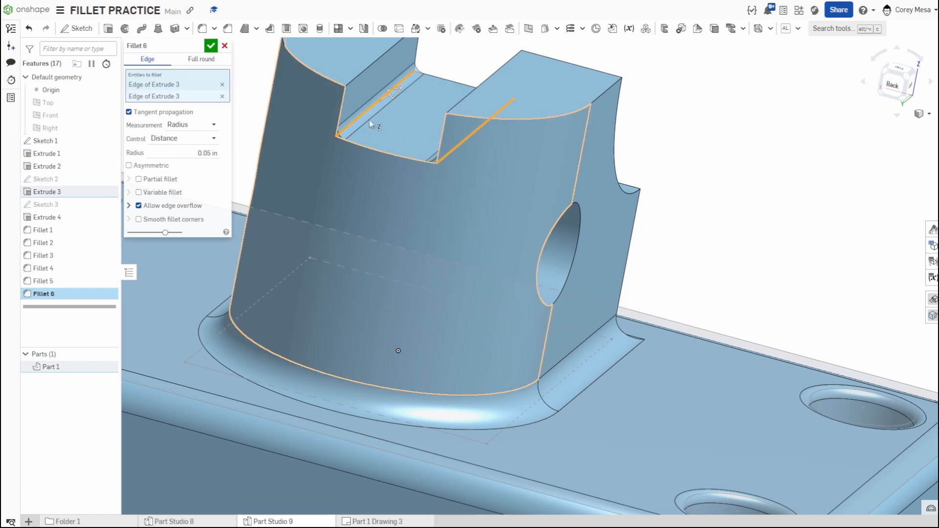
left_click(211, 45)
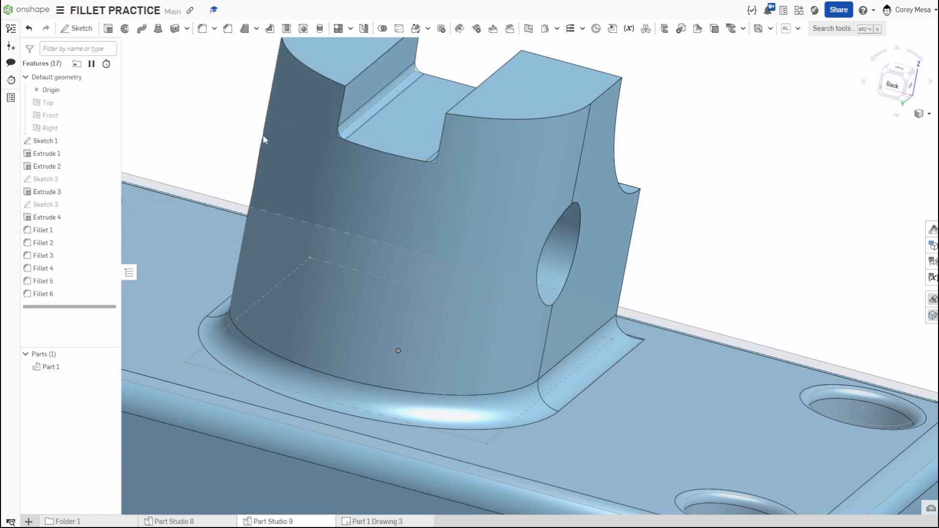
- Apply a 0.05 in fillet to the part's remaining edges by box-selecting the entire model
scroll(418, 175, "down", 5)
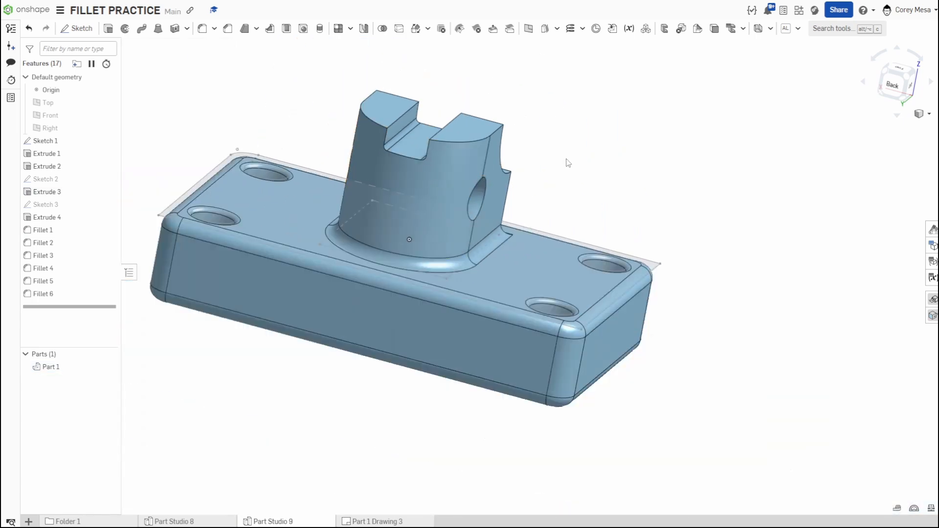
right_click_drag(566, 160, 570, 174)
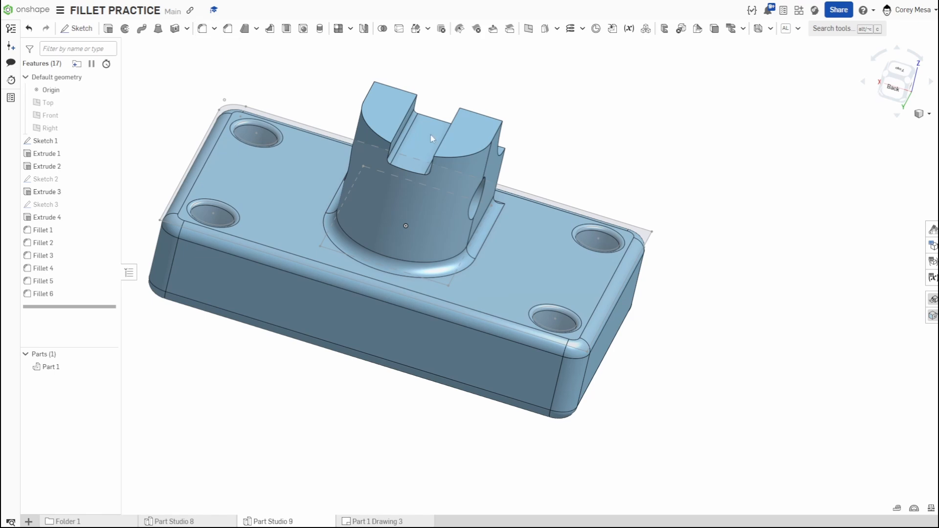
left_click(202, 28)
left_click_drag(284, 195, 322, 183)
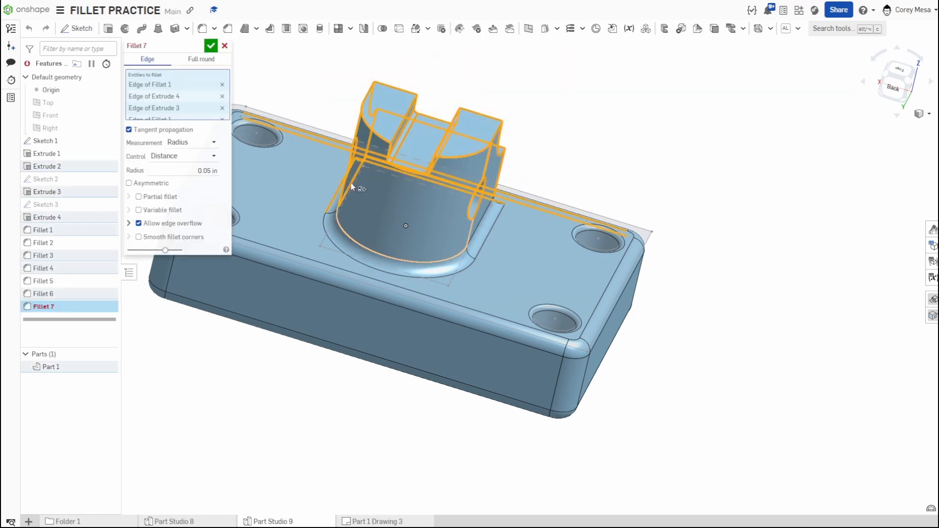
right_click_drag(598, 167, 543, 142)
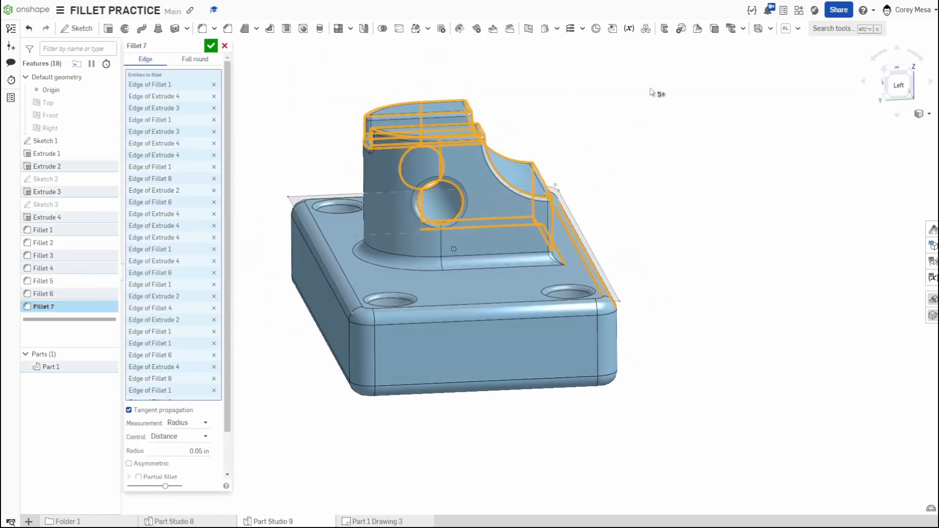
left_click_drag(650, 89, 315, 459)
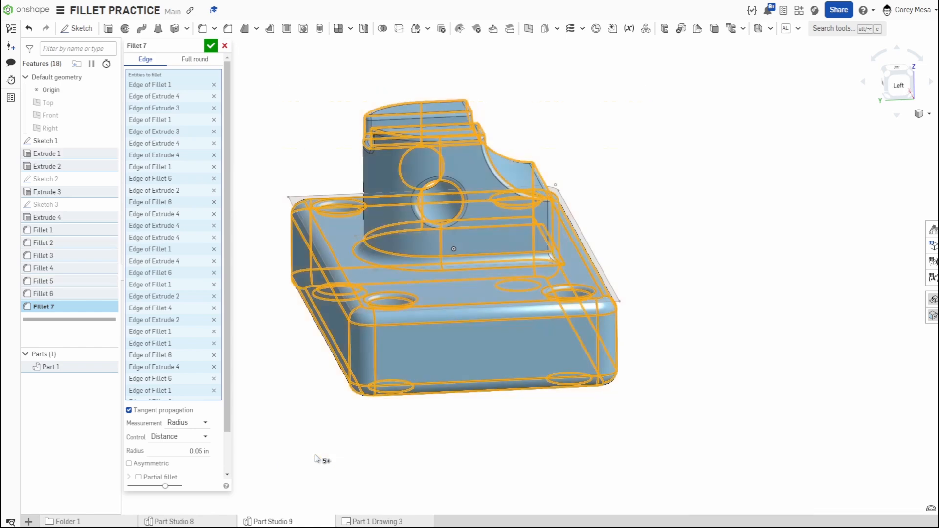
left_click(210, 47)
- Examine the rounded edges of the block, slot, side hole and base plate from several sides
right_click_drag(647, 251, 398, 255)
scroll(487, 249, "up", 5)
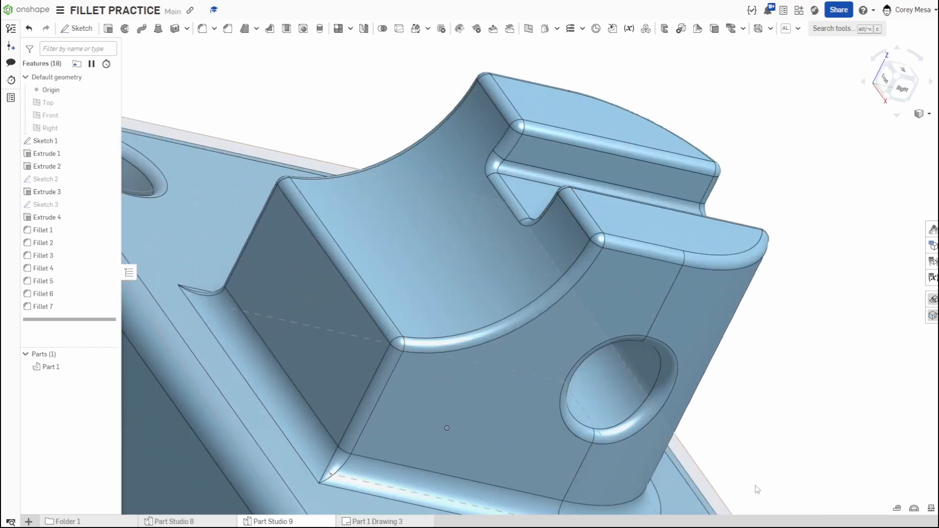
right_click_drag(706, 450, 688, 346)
middle_click_drag(688, 346, 752, 265)
right_click_drag(757, 326, 720, 324)
scroll(762, 307, "down", 5)
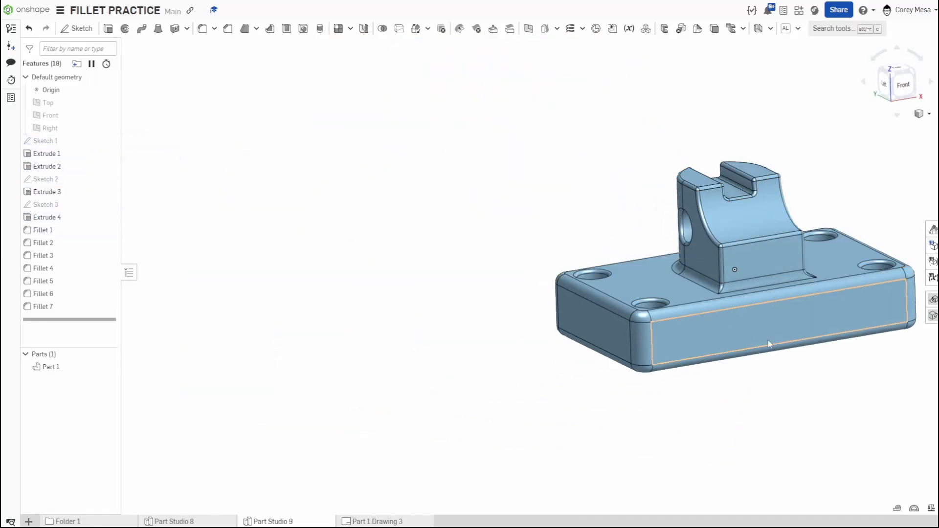
middle_click_drag(782, 350, 614, 353)
mouse_move(645, 358)
right_mouse_down()
mouse_move(675, 352)
mouse_move(671, 389)
mouse_move(677, 372)
mouse_move(650, 359)
right_mouse_up()
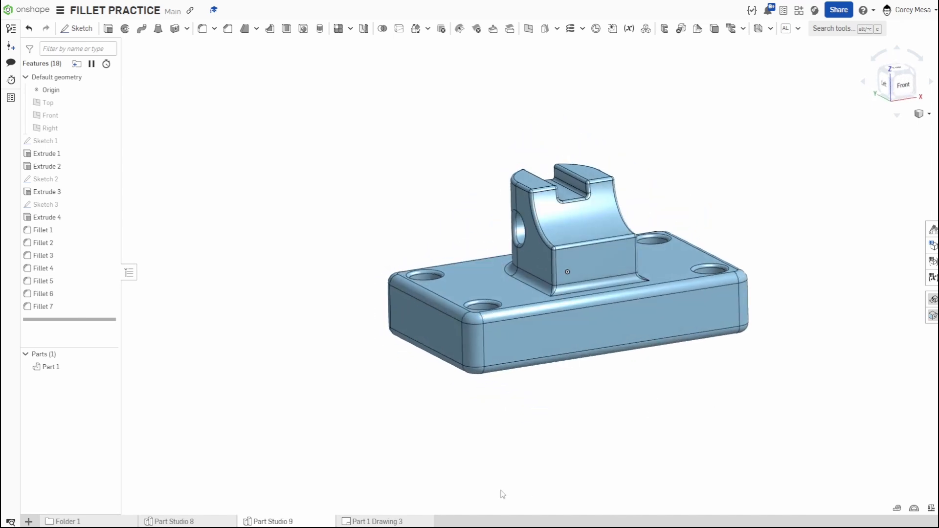
- View Part 1 Drawing 3, the Onshape Q&A flyer and the CAD vs CAD tournament page on YouTube
left_click(406, 522)
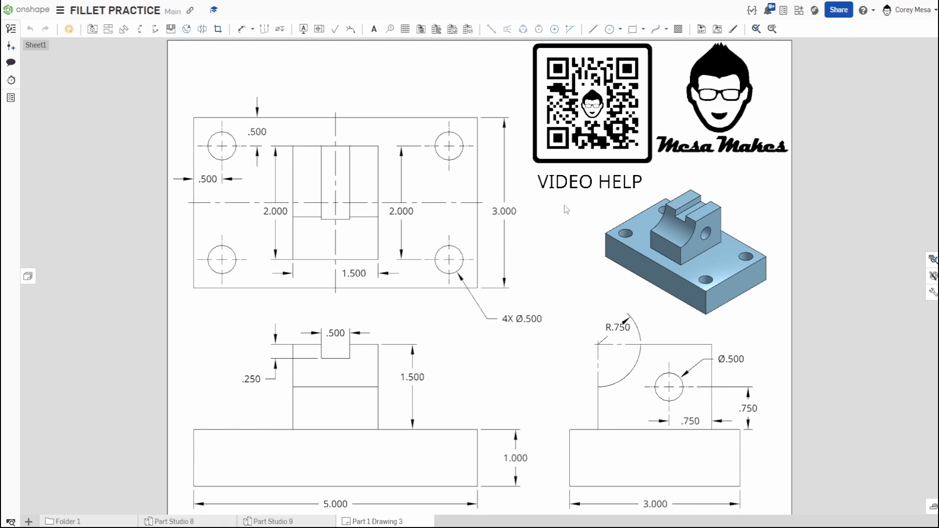
key("ctrl+Tab")
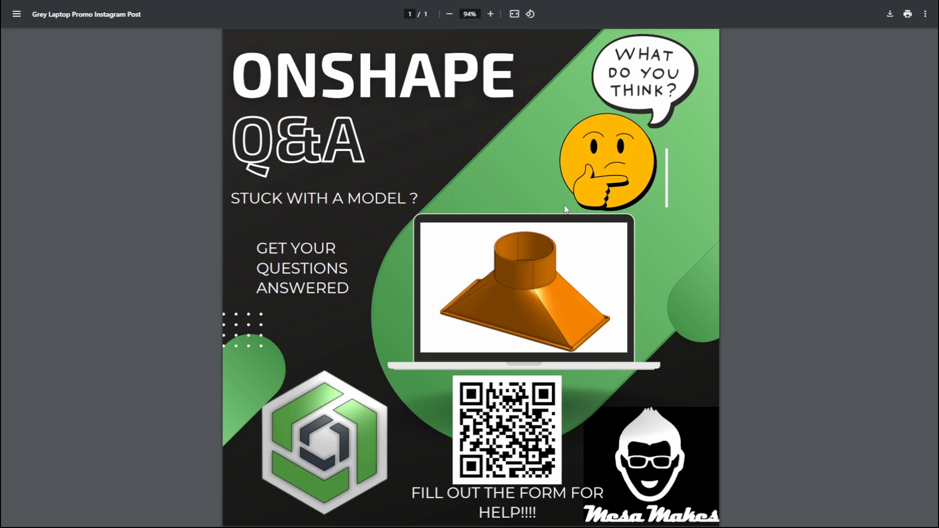
key("ctrl+Tab")
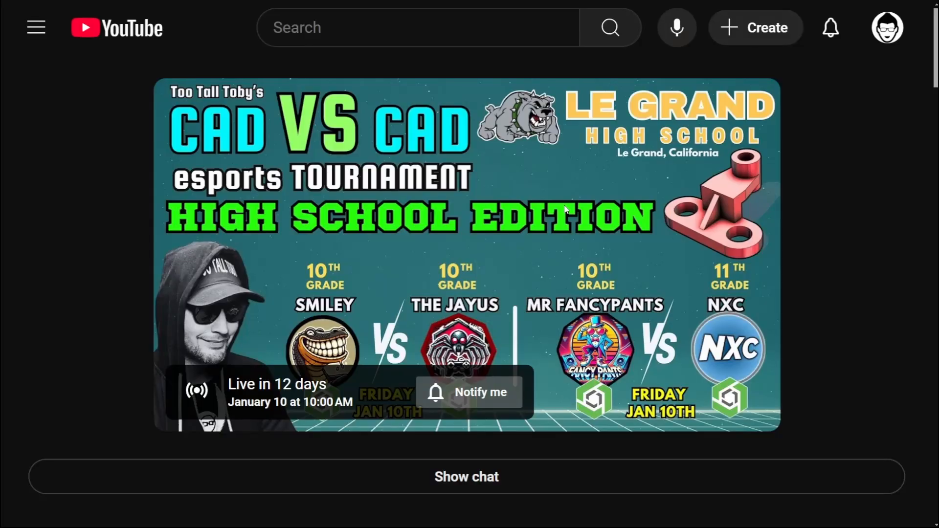